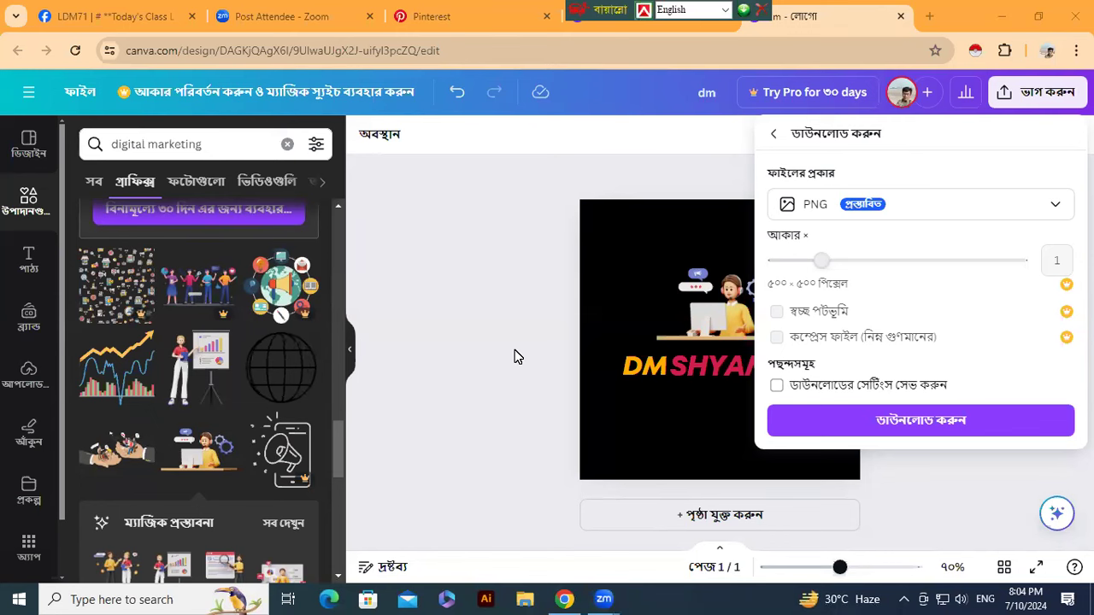
# - Download the DM SHYAMOL logo as the PNG file dm.png
pyautogui.click(902, 422)
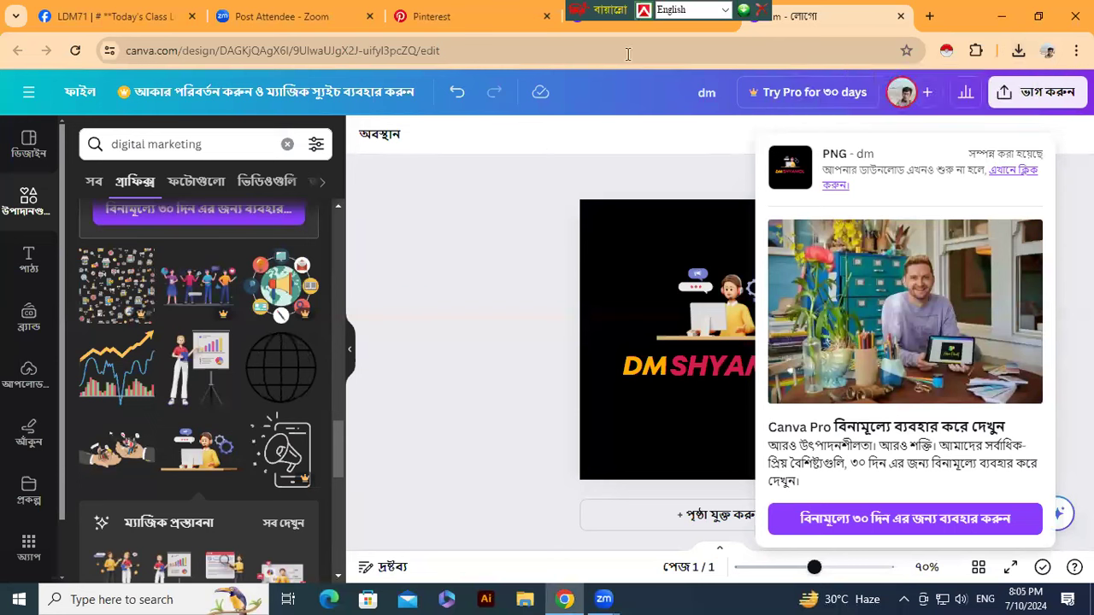
# - Upload the dm image from Downloads as the Pinterest profile photo
pyautogui.click(432, 19)
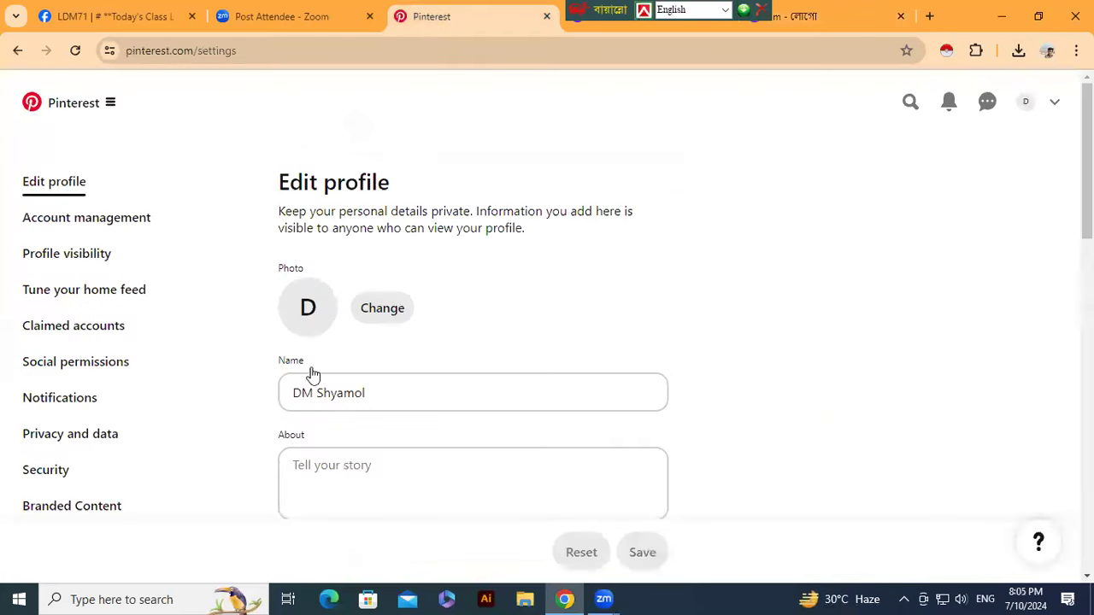
pyautogui.click(388, 311)
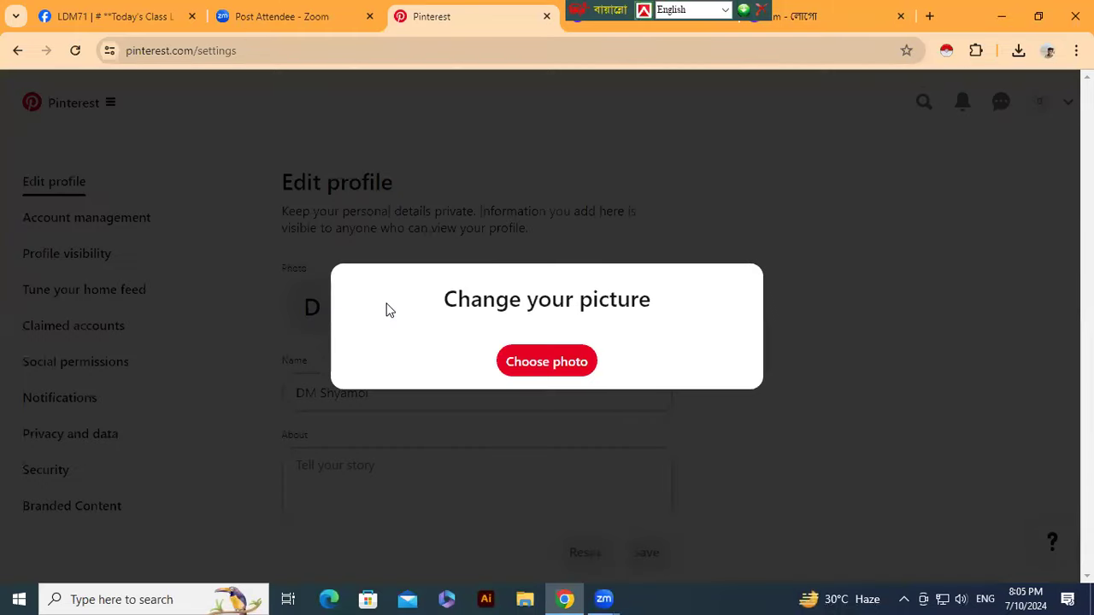
pyautogui.click(545, 364)
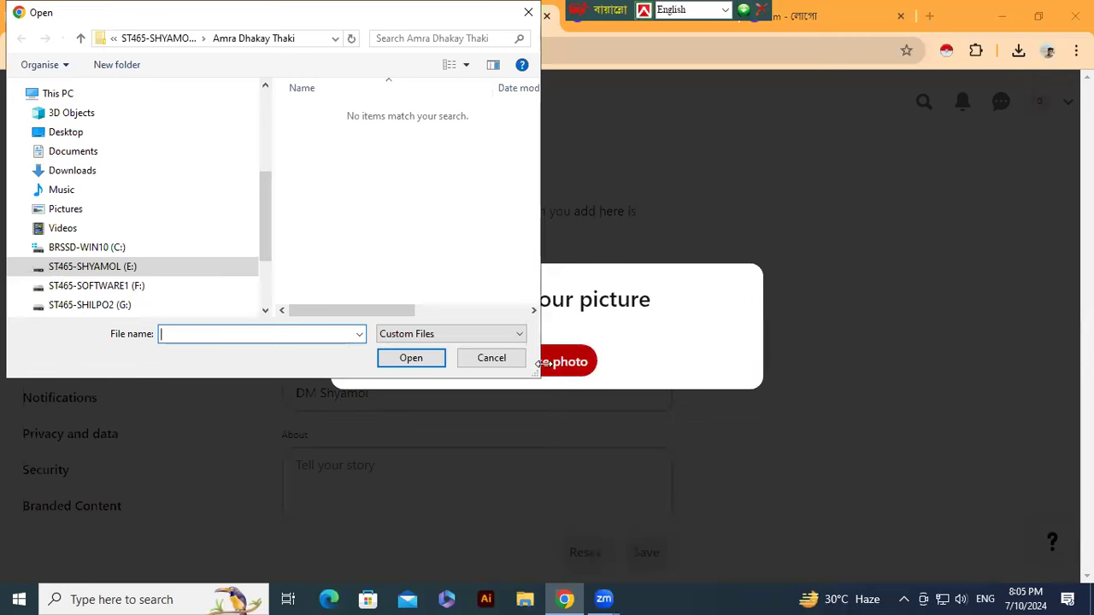
pyautogui.click(91, 179)
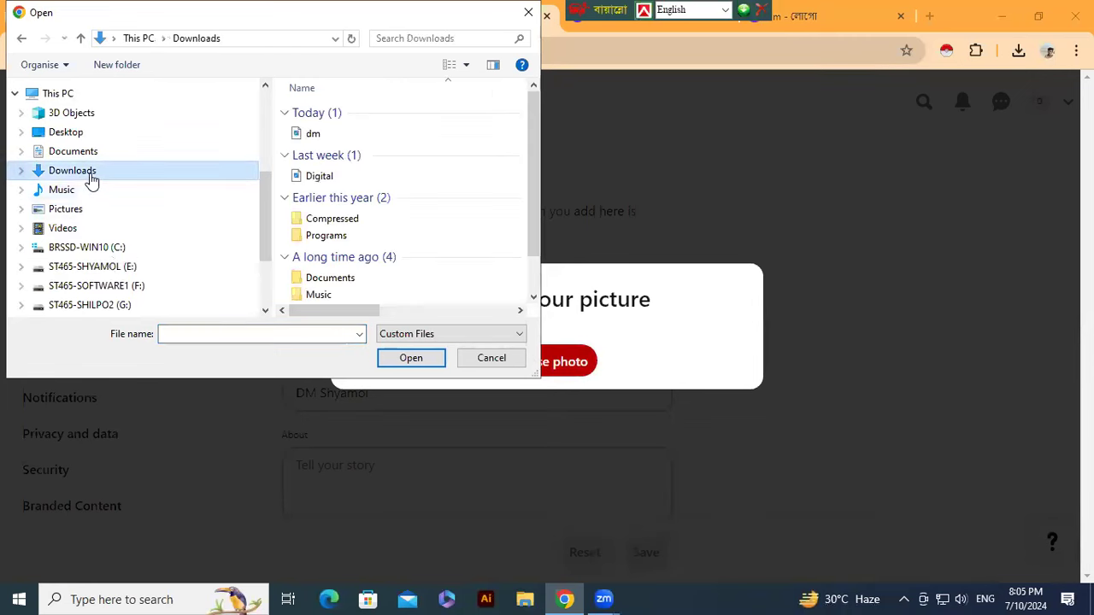
pyautogui.click(299, 137)
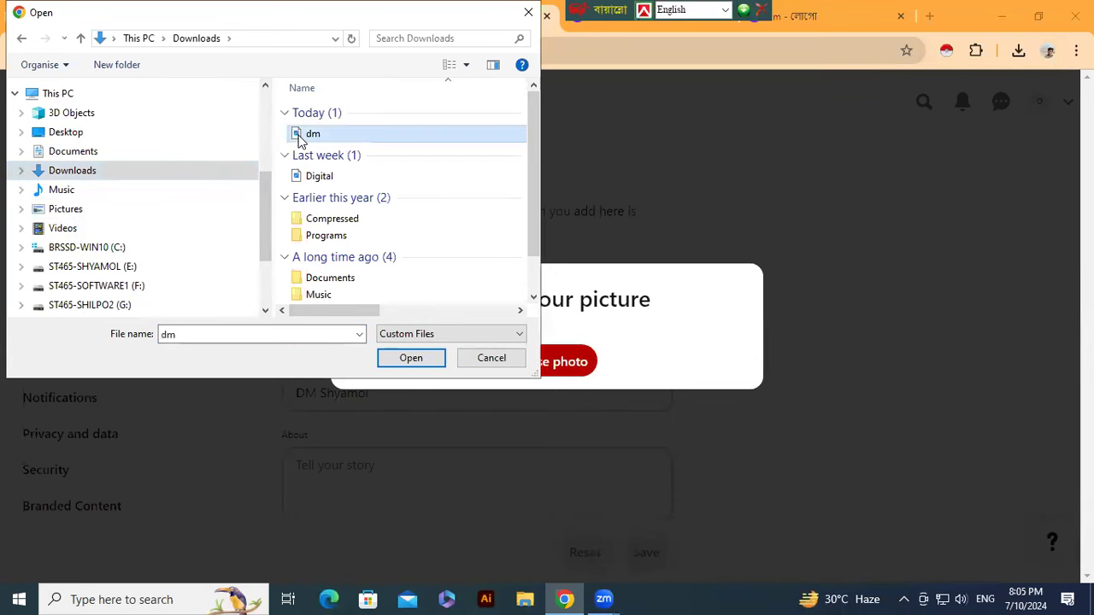
pyautogui.click(405, 359)
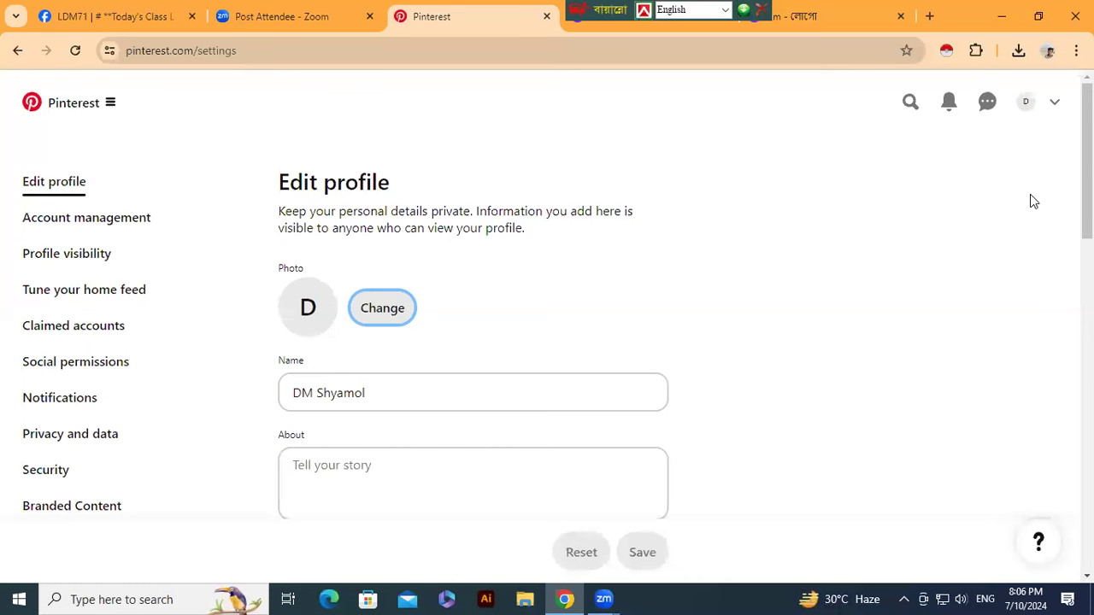
pyautogui.scroll(-2, 1031, 200)
# - Write a Digital Marketing Manager & Freelancer About bio, fix 'proffessional', add #Digital Marketing # Freelancing # Freelancer
pyautogui.scroll(-1, 1033, 269)
pyautogui.click(383, 282)
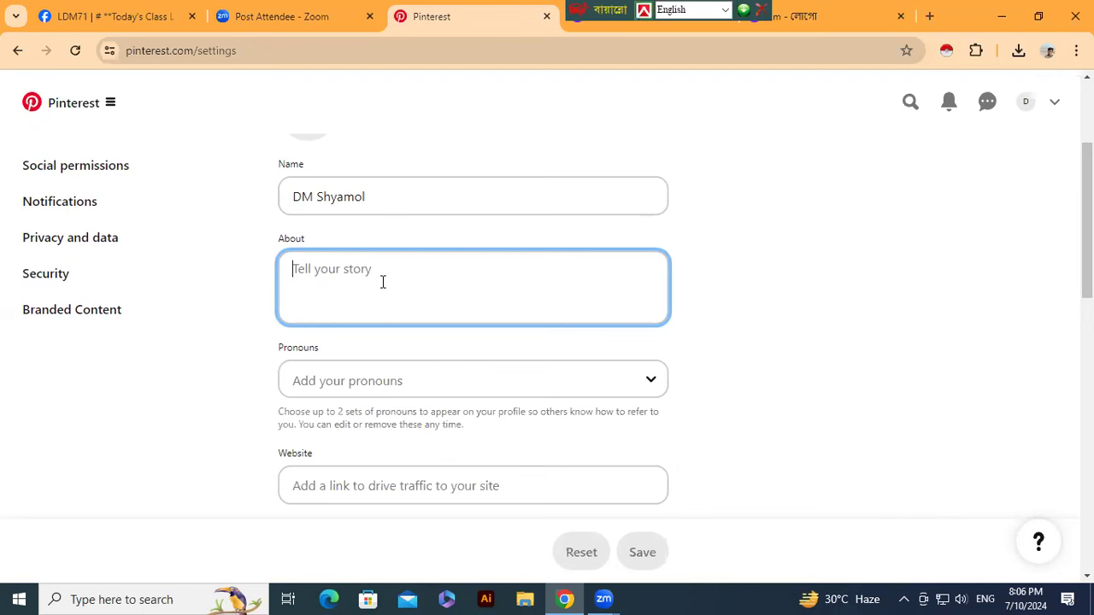
pyautogui.write('Hel')
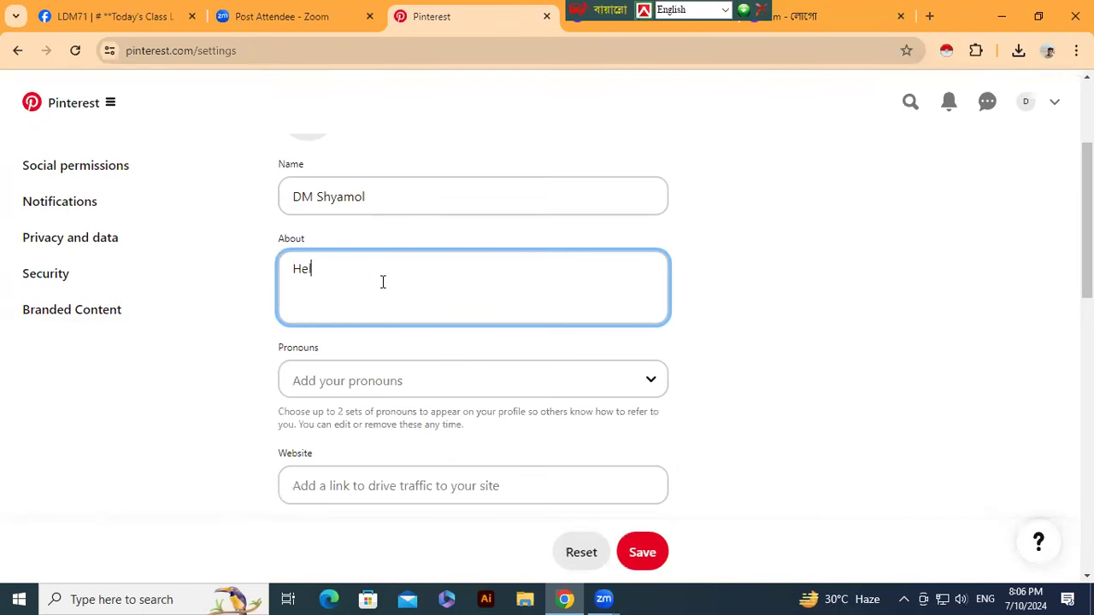
pyautogui.write('lo! This Shyamol a proffessi')
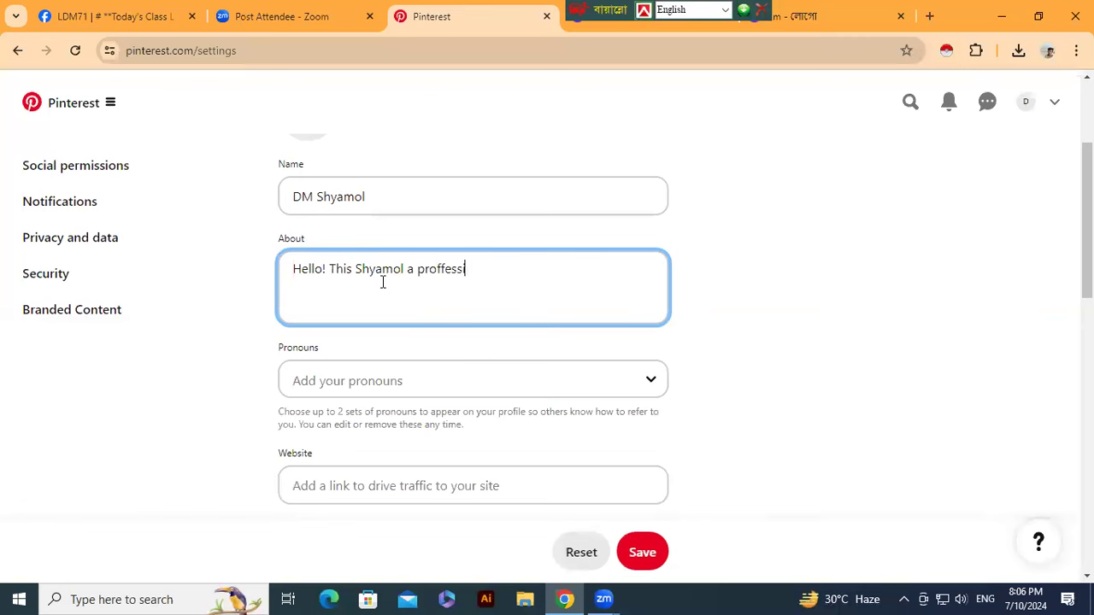
pyautogui.write('onal')
pyautogui.write(' Digi')
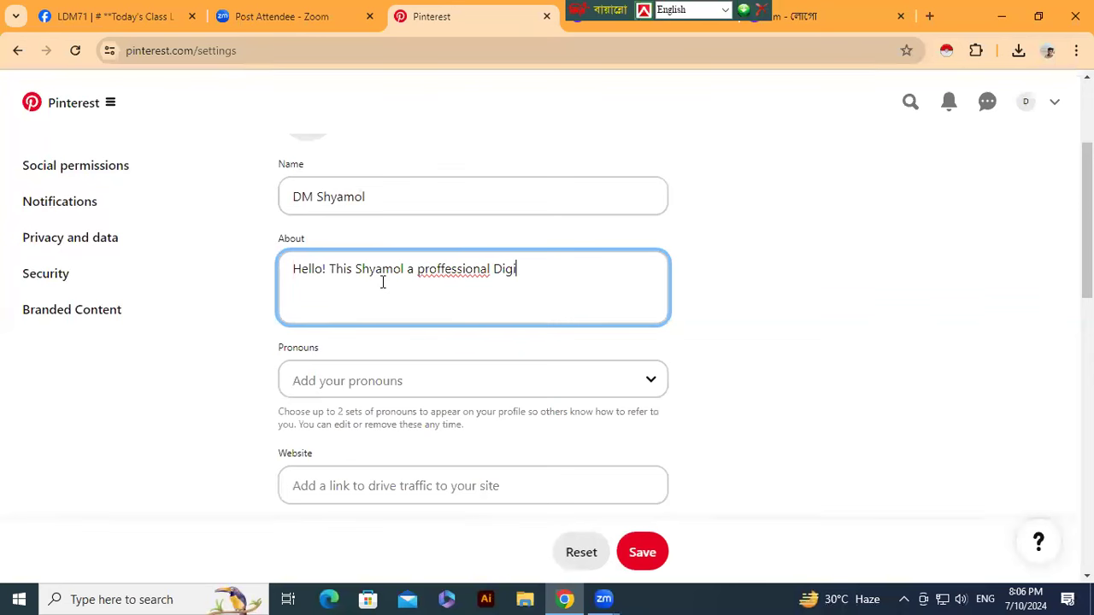
pyautogui.write('tal Marketing Ma')
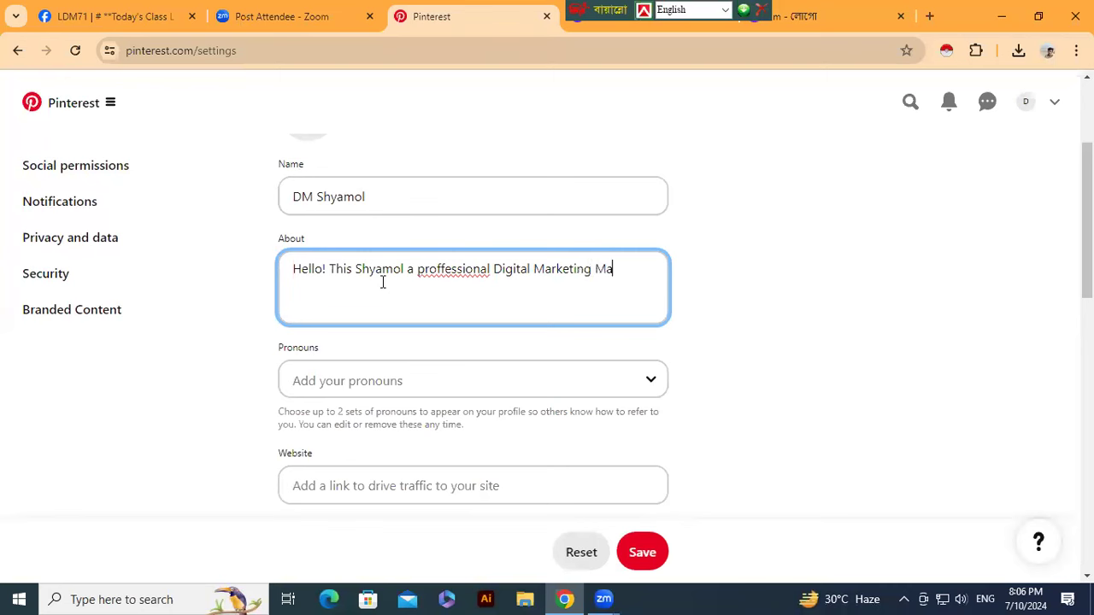
pyautogui.write('nager & Freelanc')
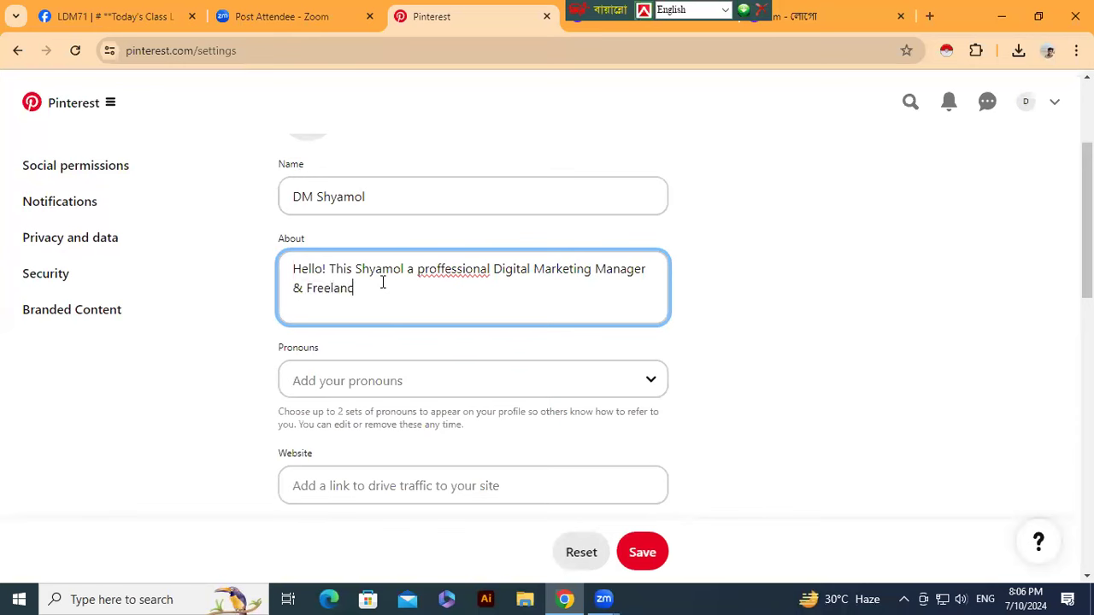
pyautogui.write('er.')
pyautogui.click(440, 269)
pyautogui.press('BackSpace')
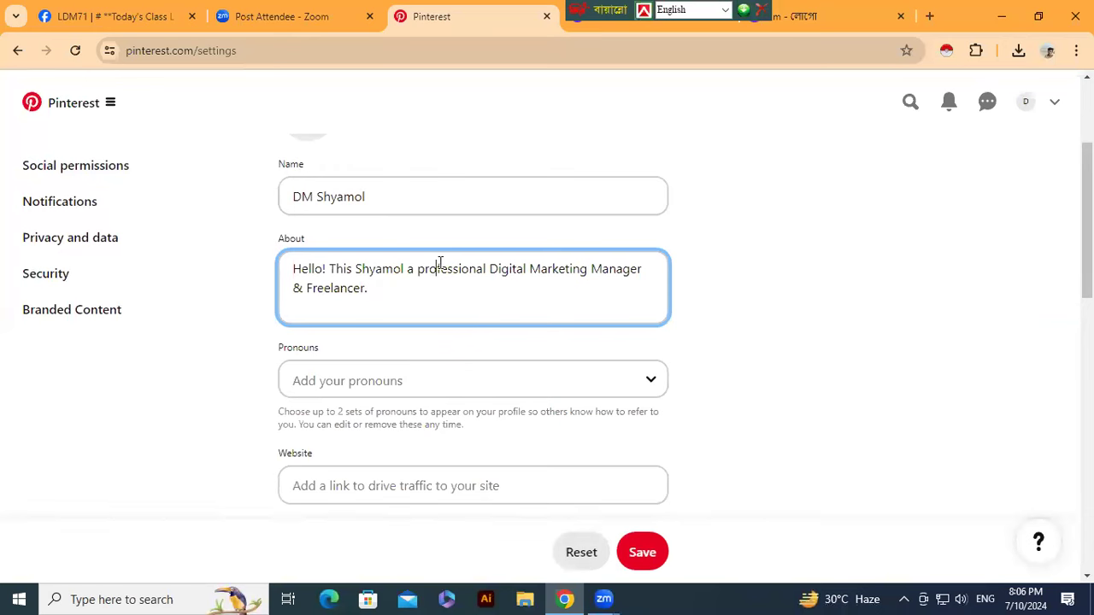
pyautogui.click(389, 289)
pyautogui.write('#Digital Marketing # Freelancing #')
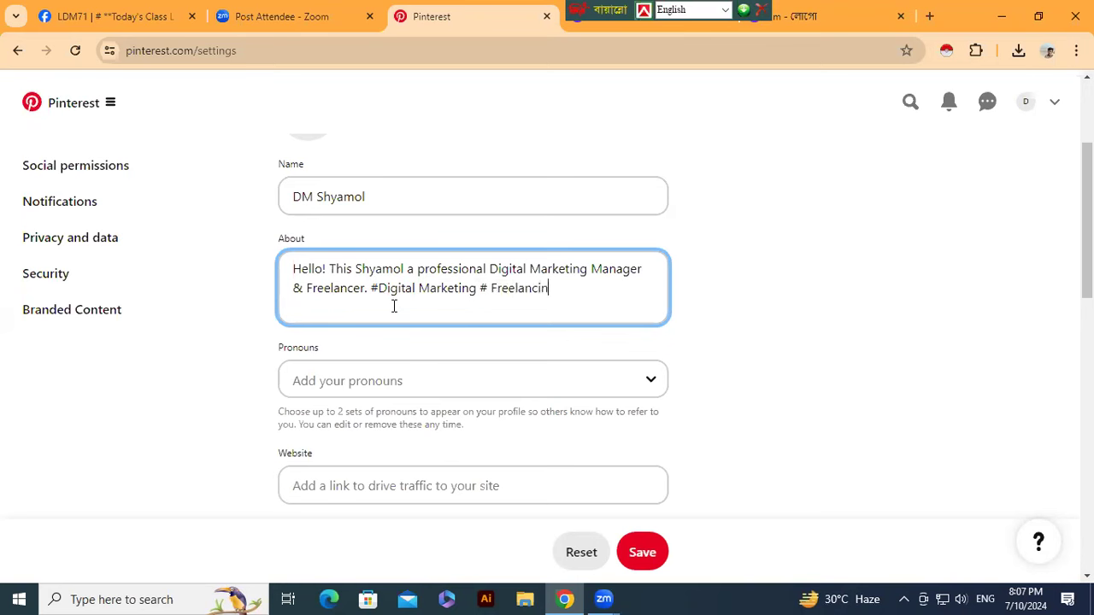
pyautogui.write(' Freelancer')
# - Choose he/him as the profile pronouns and review the remaining profile fields
pyautogui.click(632, 377)
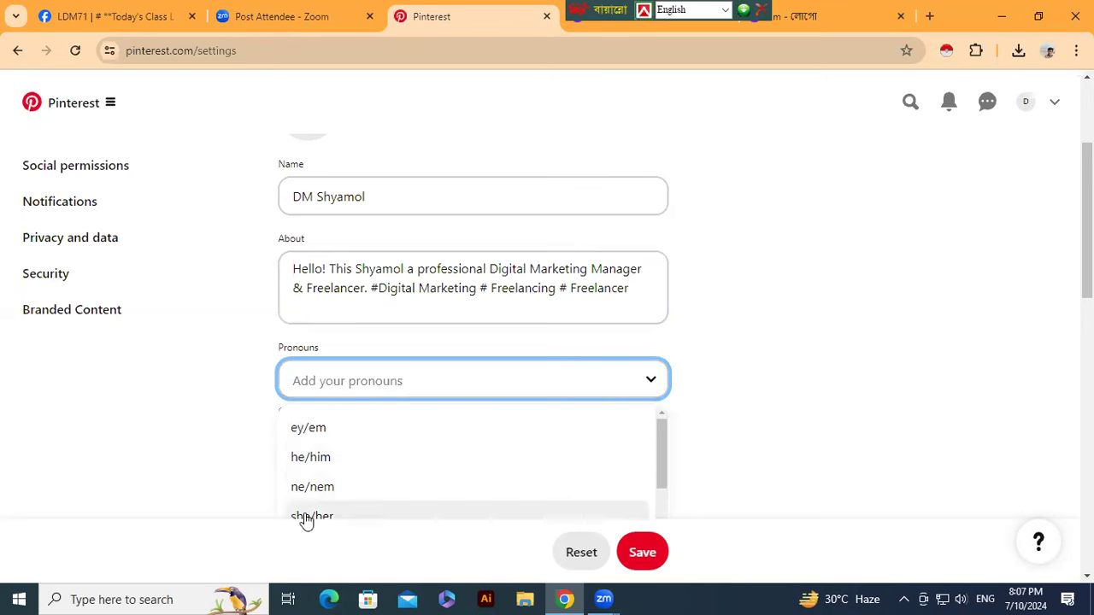
pyautogui.click(312, 458)
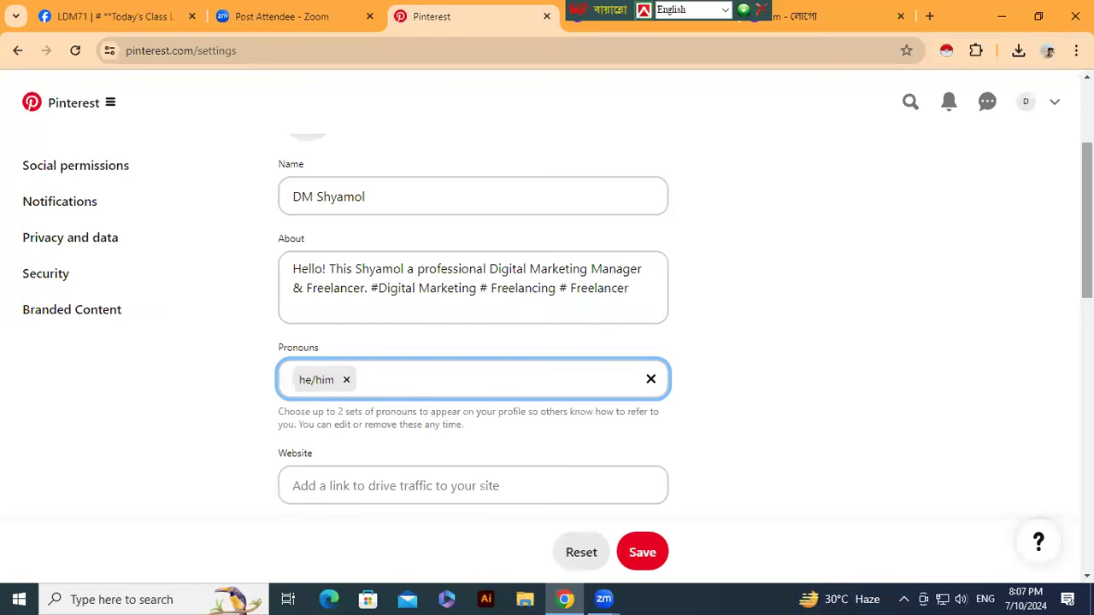
pyautogui.scroll(-2, 1087, 222)
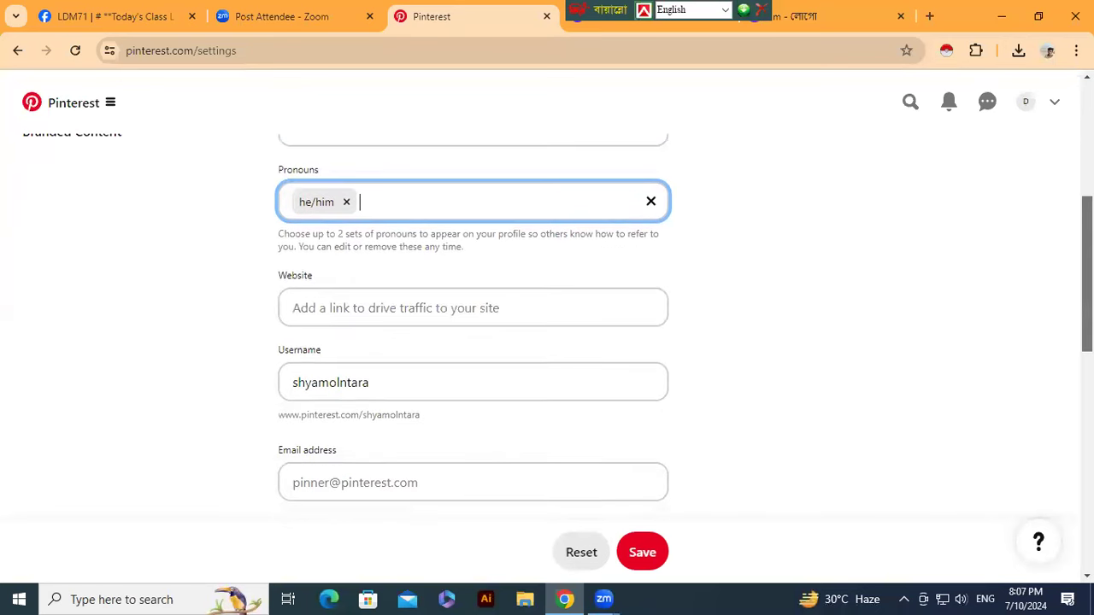
pyautogui.scroll(-2, 1087, 222)
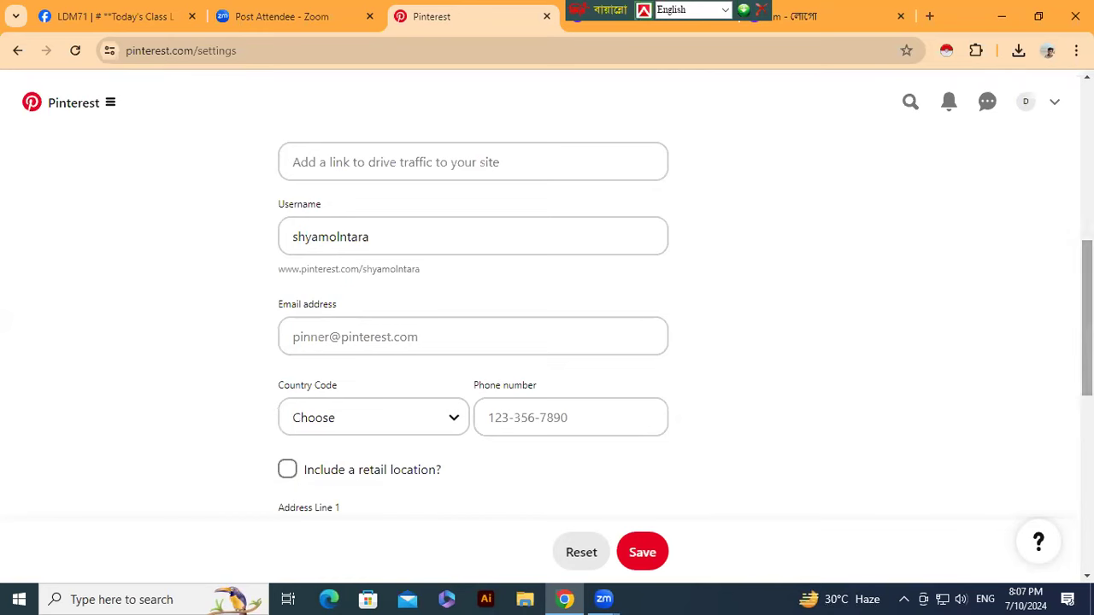
pyautogui.scroll(-3, 547, 325)
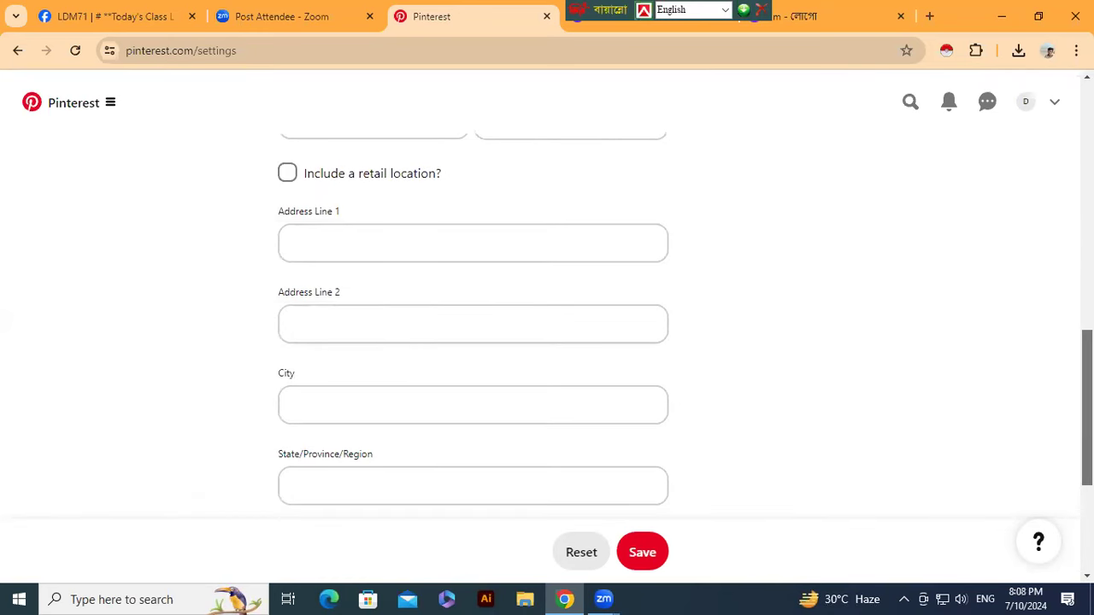
pyautogui.scroll(-1, 547, 325)
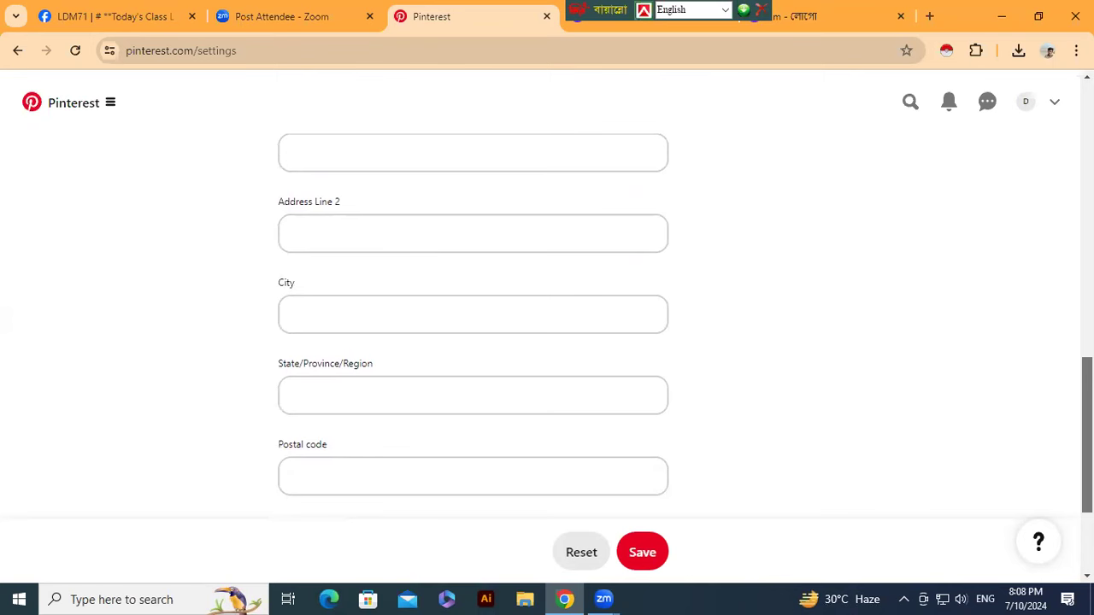
pyautogui.scroll(-1, 547, 325)
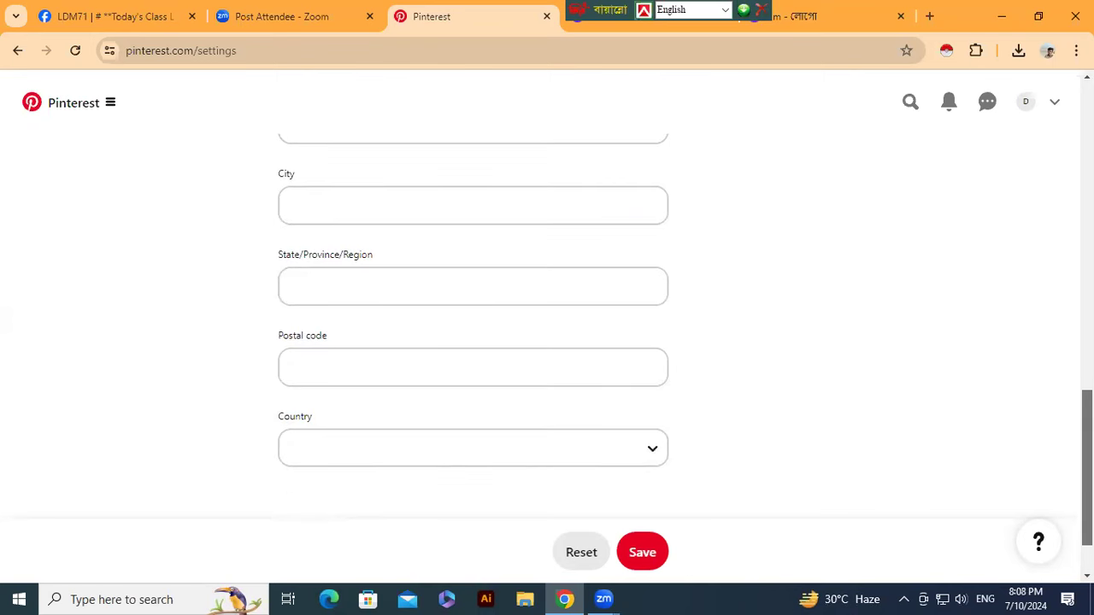
pyautogui.scroll(8, 547, 325)
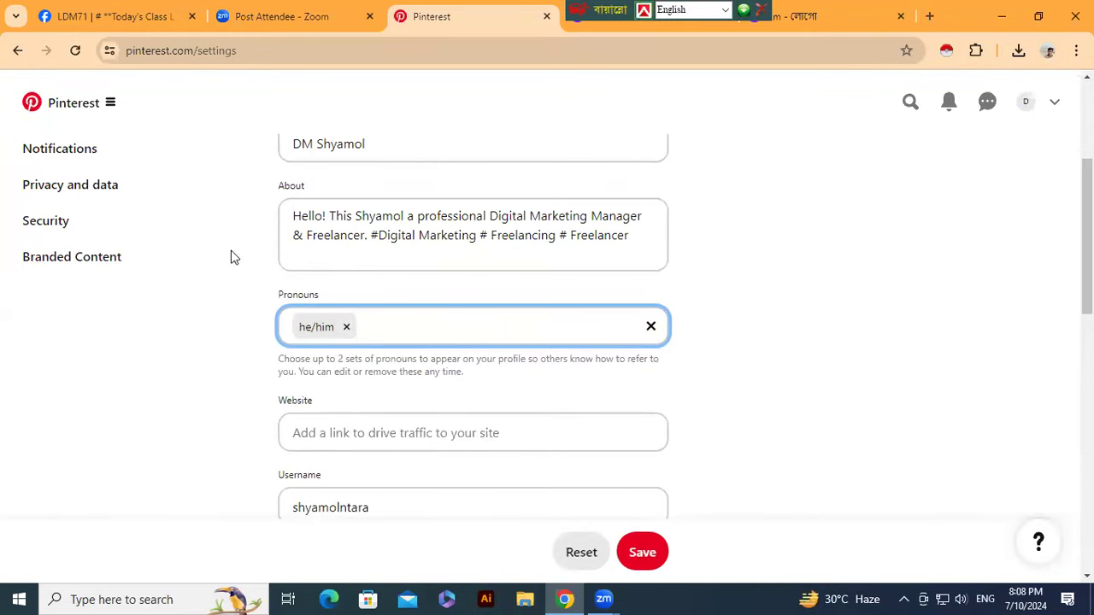
# - Save the profile, view the public profile, then reopen Settings from the account menu
pyautogui.click(642, 554)
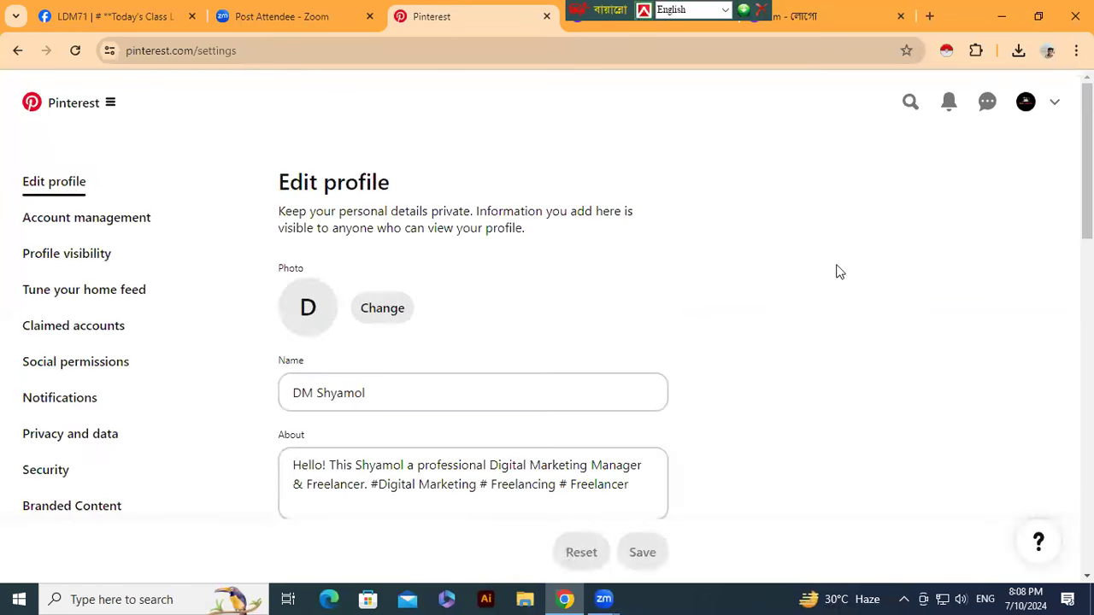
pyautogui.click(1025, 104)
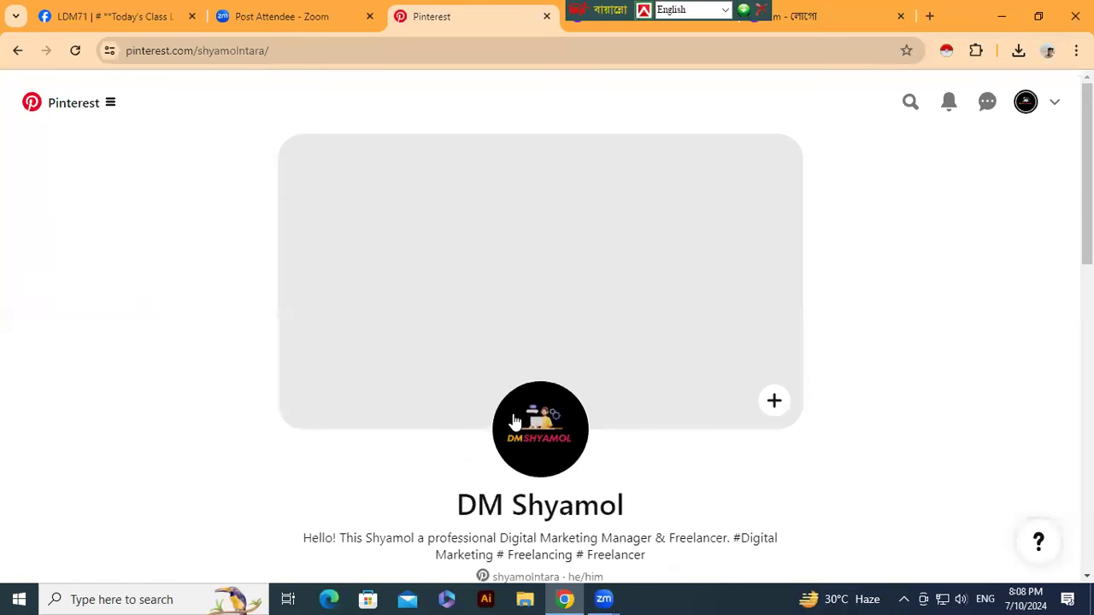
pyautogui.moveTo(1087, 161); pyautogui.dragTo(1066, 82)
pyautogui.click(1055, 103)
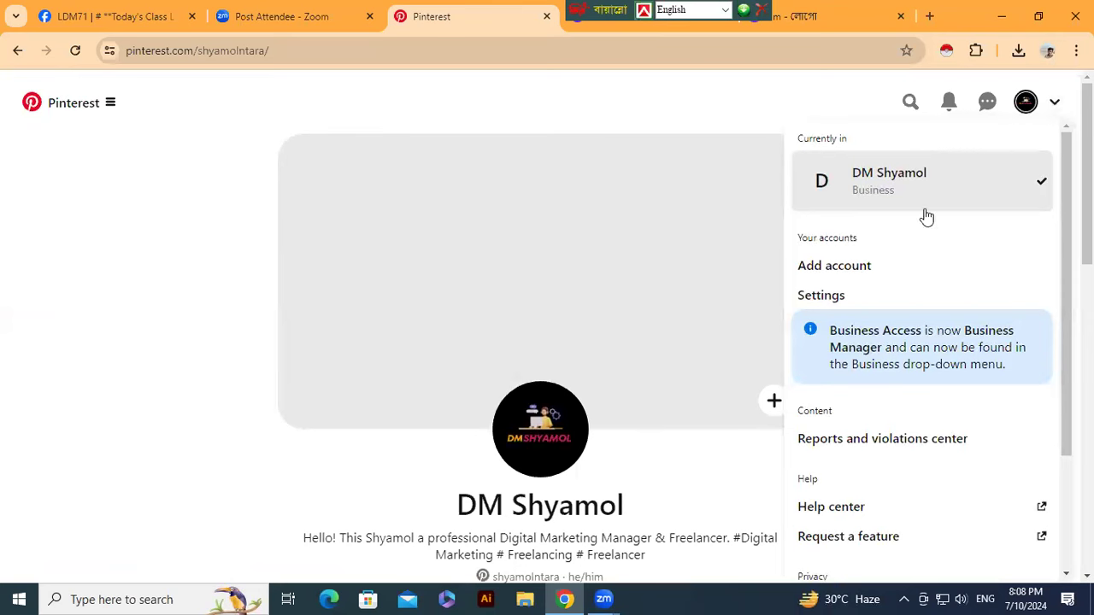
pyautogui.click(819, 297)
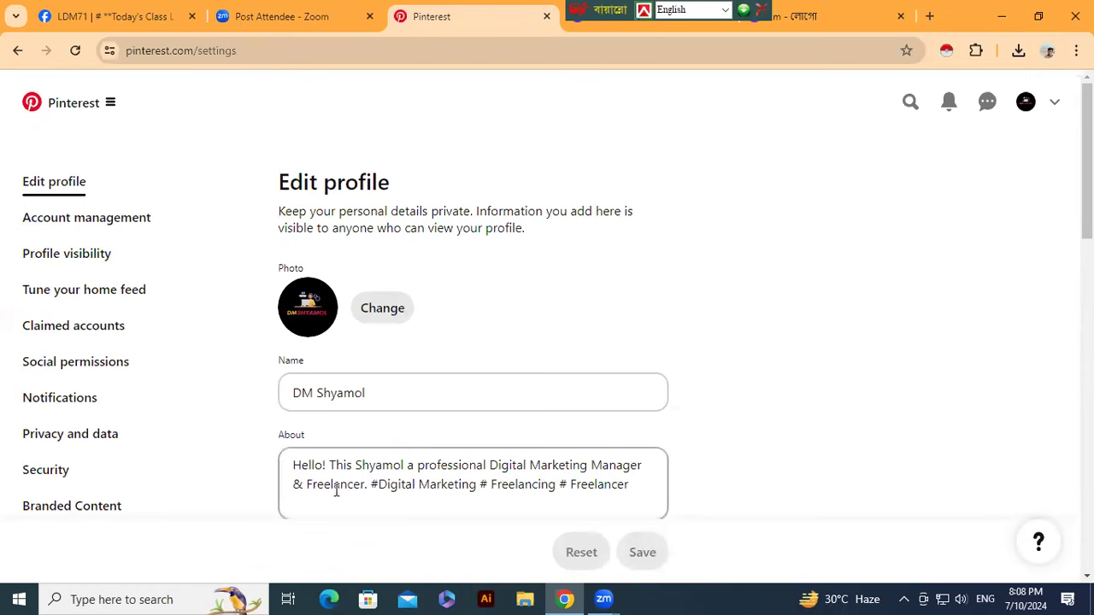
# - Open Account management and look over its email, password and conversion options
pyautogui.click(75, 219)
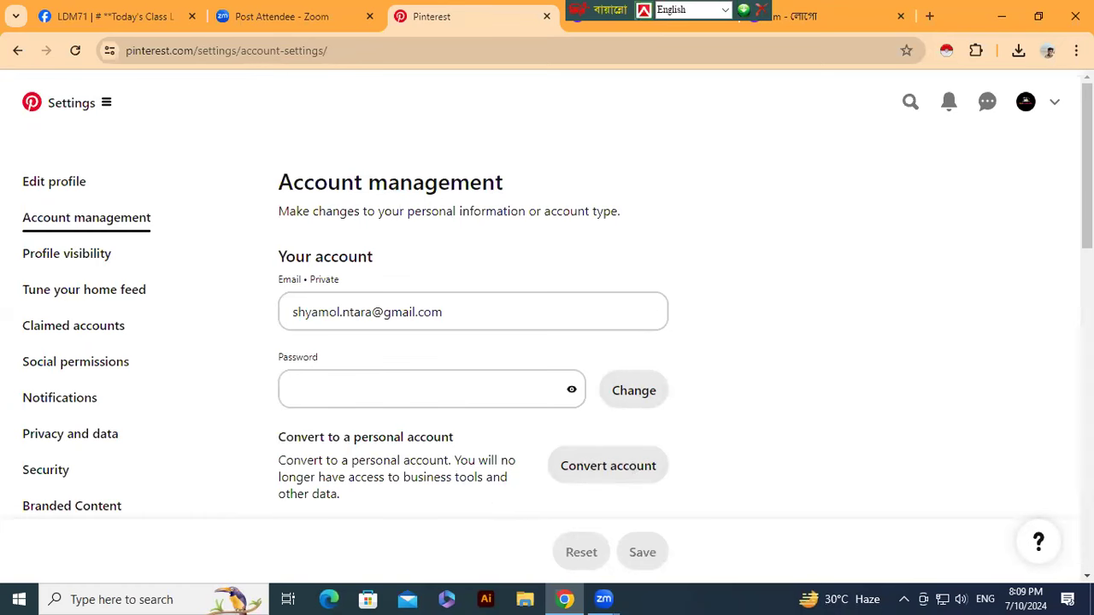
pyautogui.moveTo(1087, 171); pyautogui.dragTo(1087, 485)
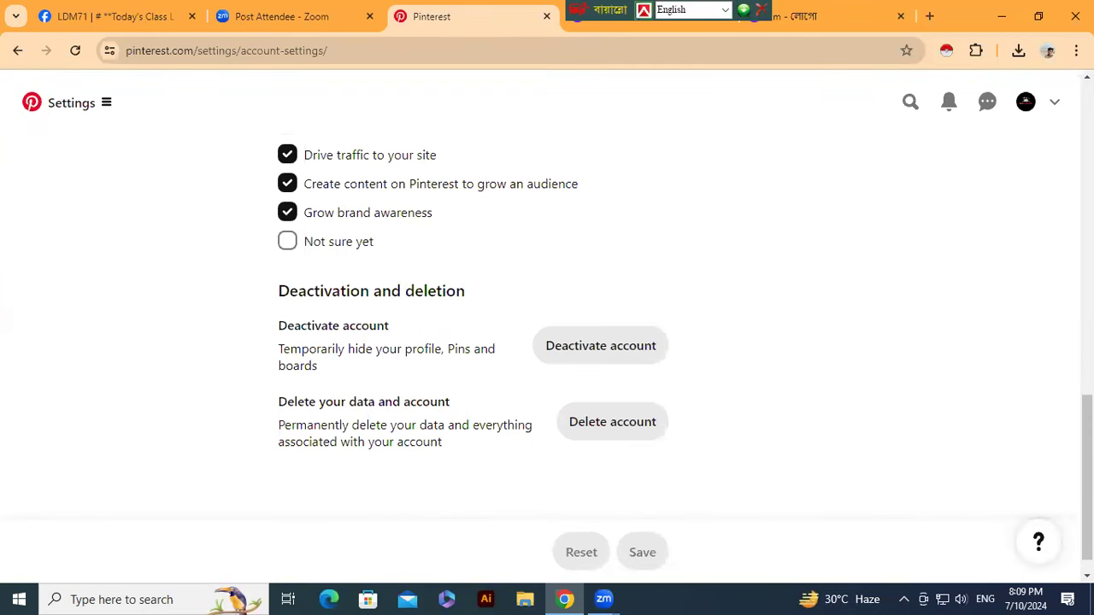
pyautogui.scroll(10, 1087, 479)
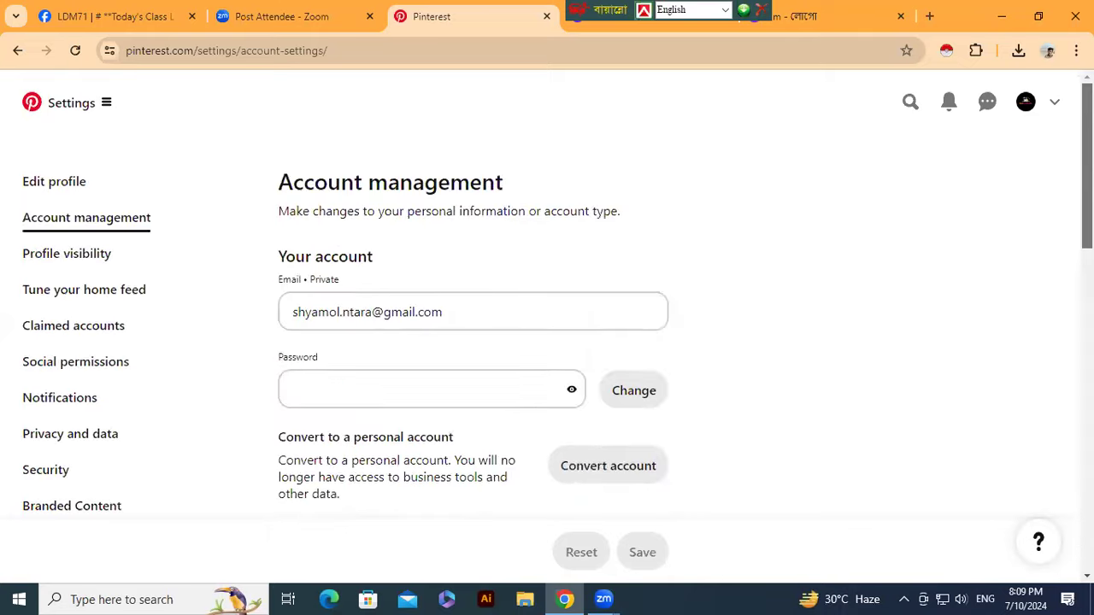
# - Check the Profile visibility settings, then go back to the public profile page
pyautogui.click(82, 263)
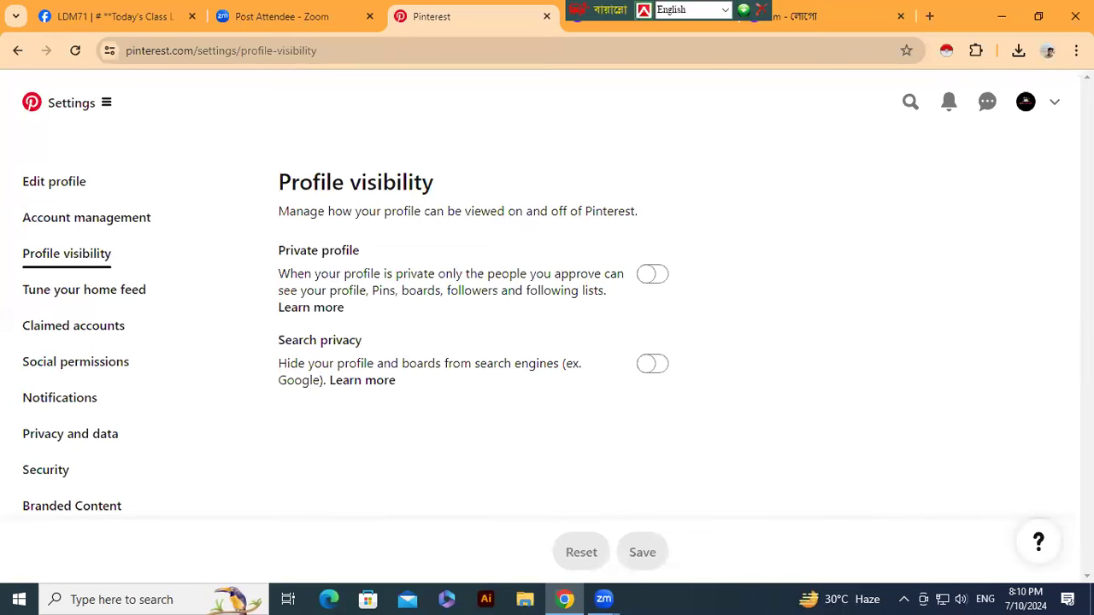
pyautogui.click(1025, 116)
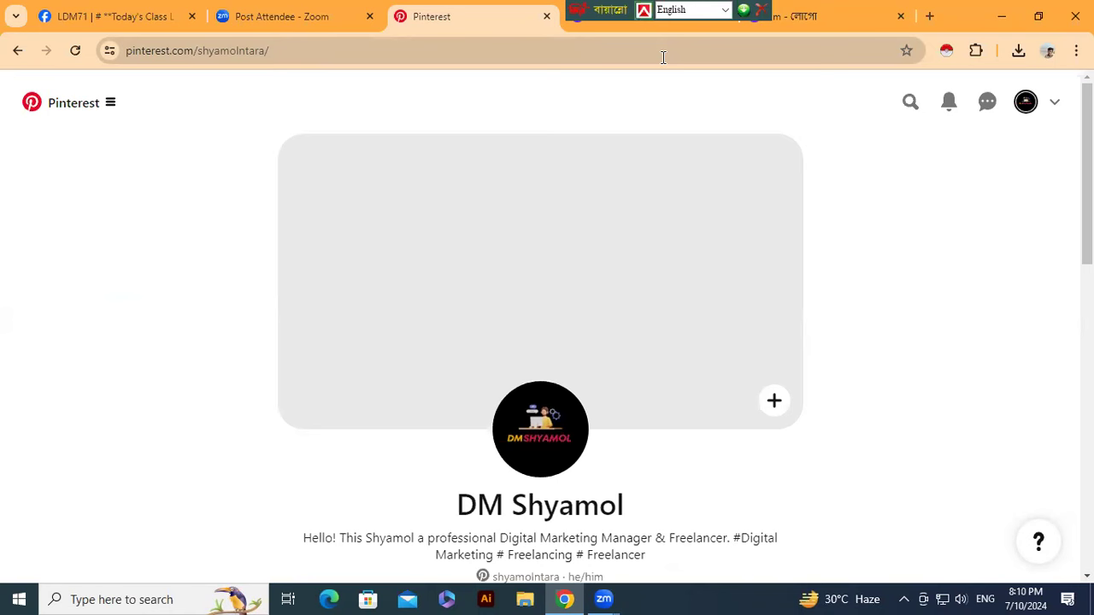
# - Search Canva for Banner and create a 72 × 48 in landscape Outdoor Banner
pyautogui.click(625, 24)
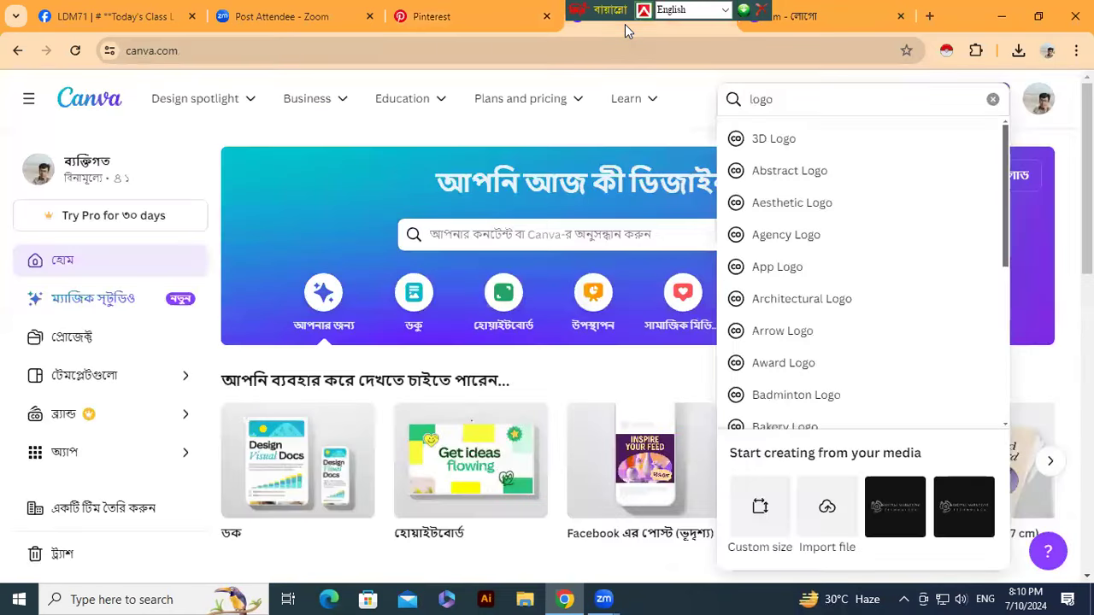
pyautogui.click(783, 102)
pyautogui.press('BackSpace')
pyautogui.press('BackSpace')
pyautogui.press('BackSpace')
pyautogui.press('BackSpace')
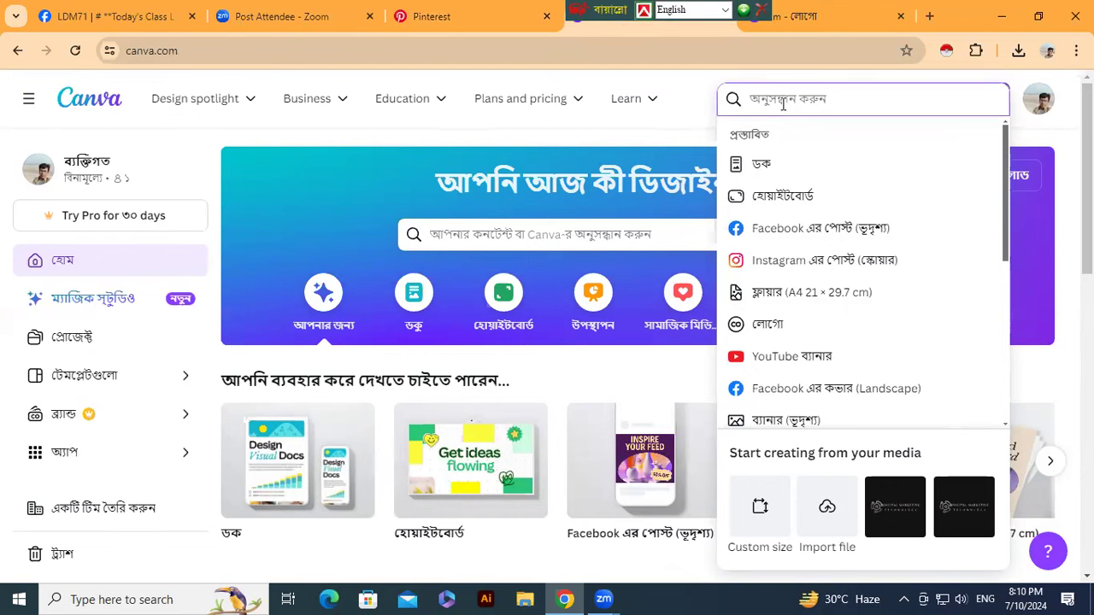
pyautogui.write('Banner')
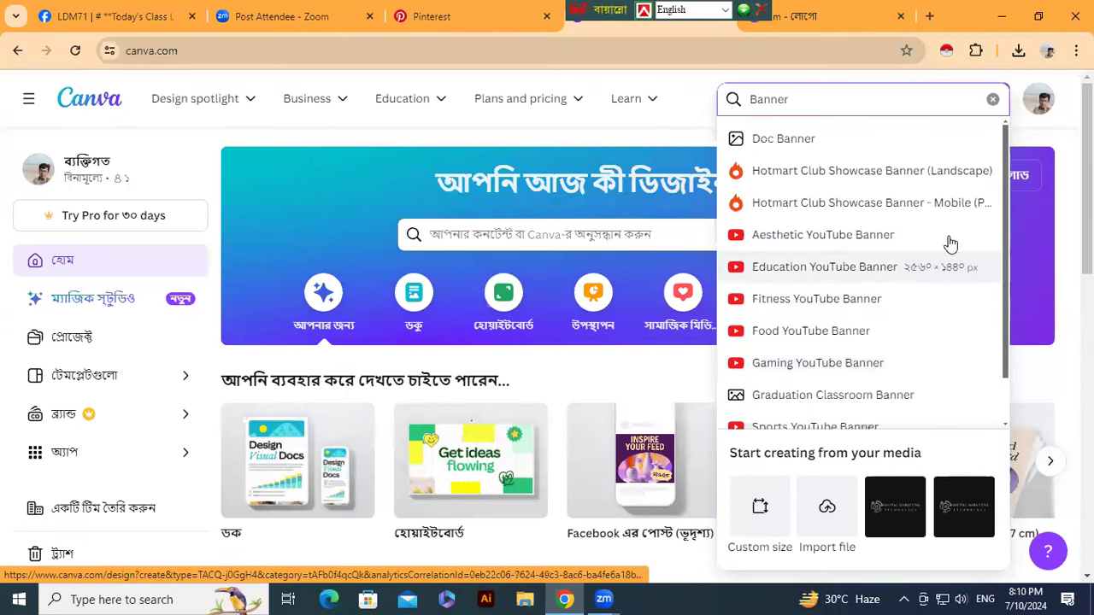
pyautogui.moveTo(1003, 243); pyautogui.dragTo(1004, 364)
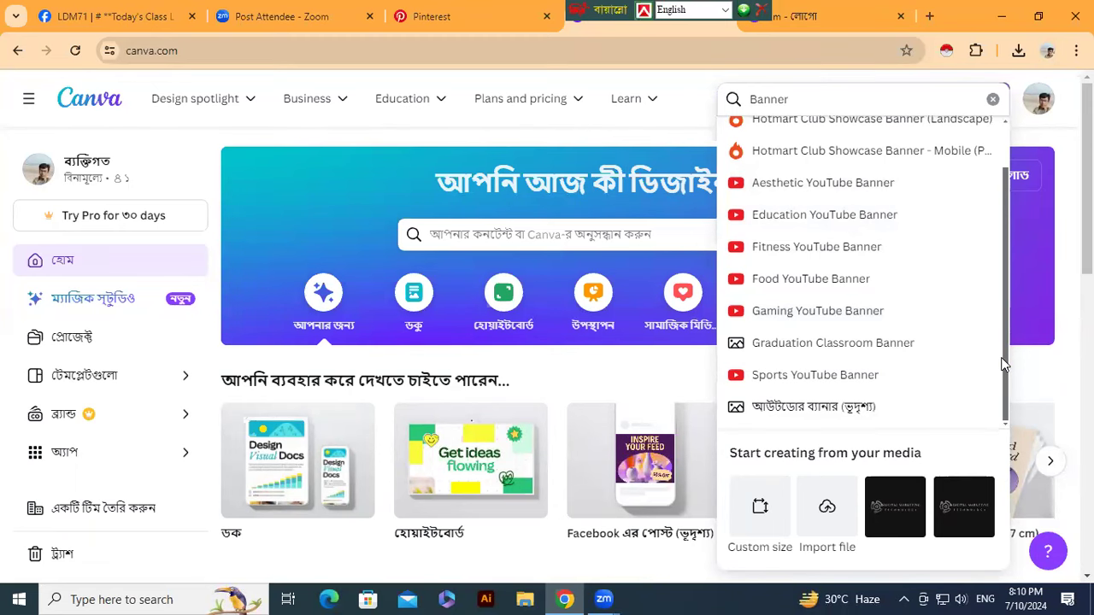
pyautogui.click(796, 409)
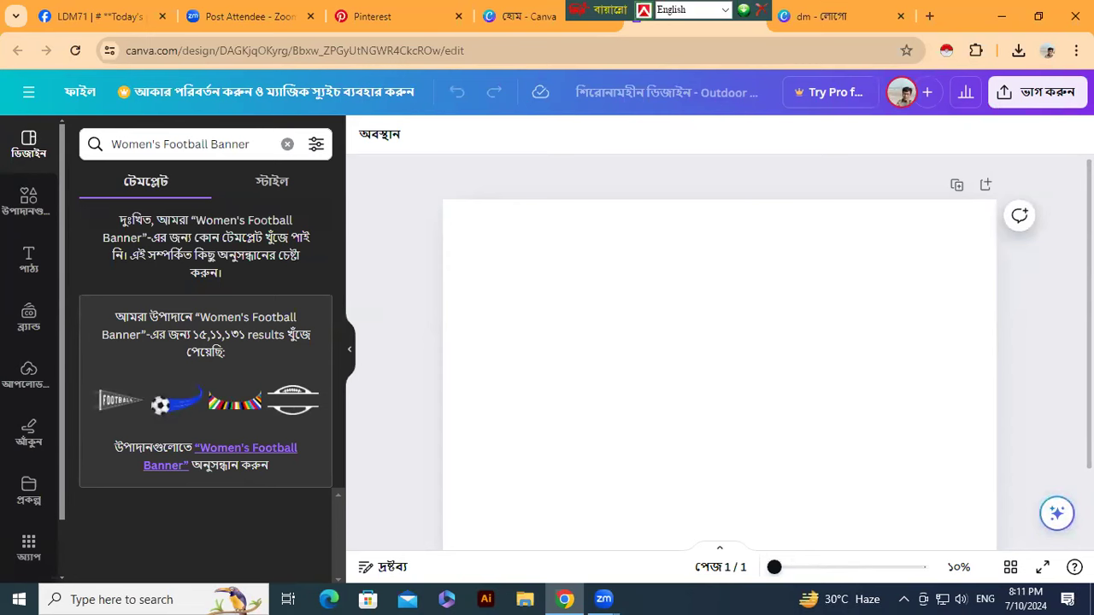
# - Search templates for 'Digital marketing' and browse the banner template results
pyautogui.scroll(-1, 719, 352)
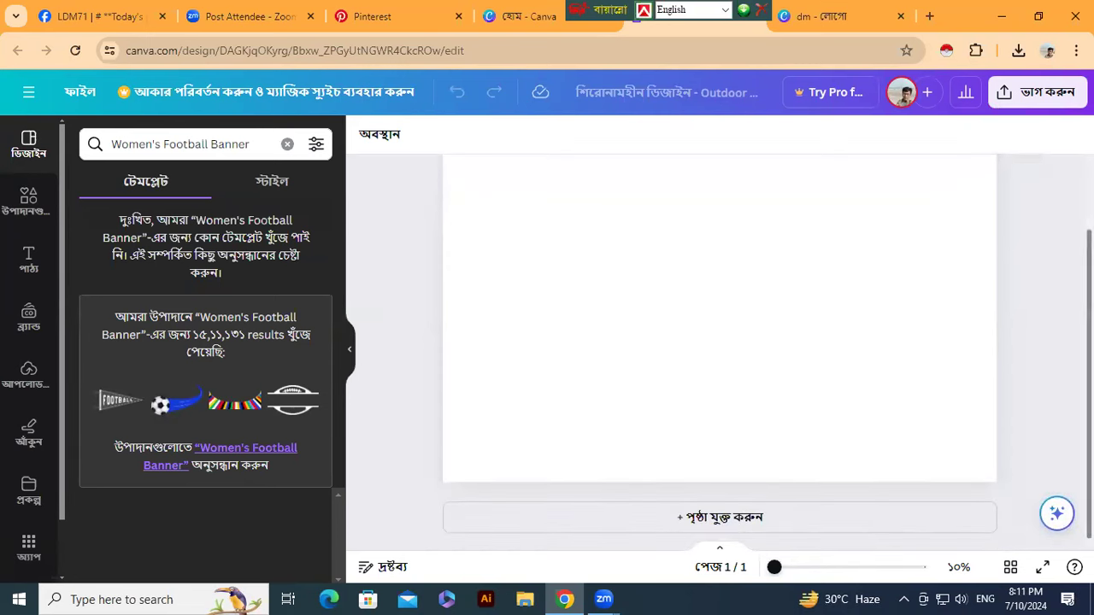
pyautogui.scroll(1, 720, 352)
pyautogui.scroll(1, 720, 352)
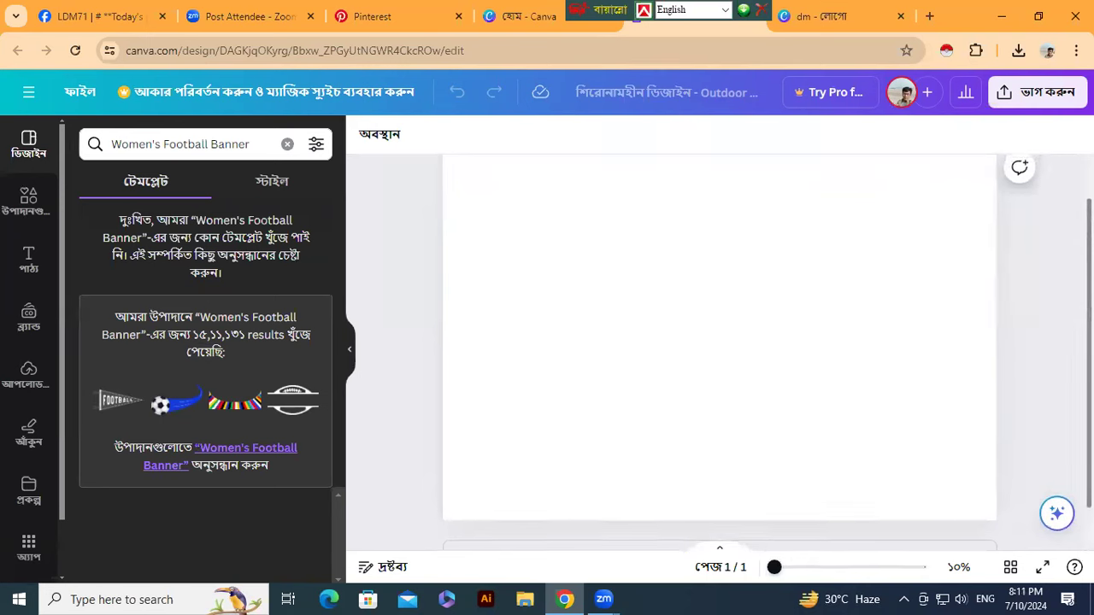
pyautogui.click(287, 144)
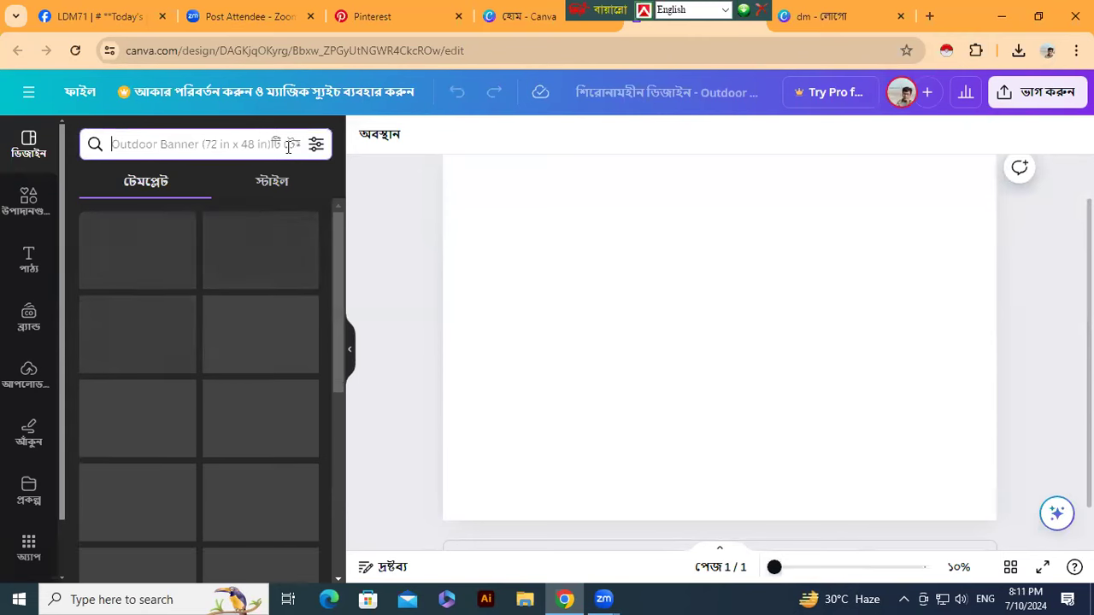
pyautogui.write('dig')
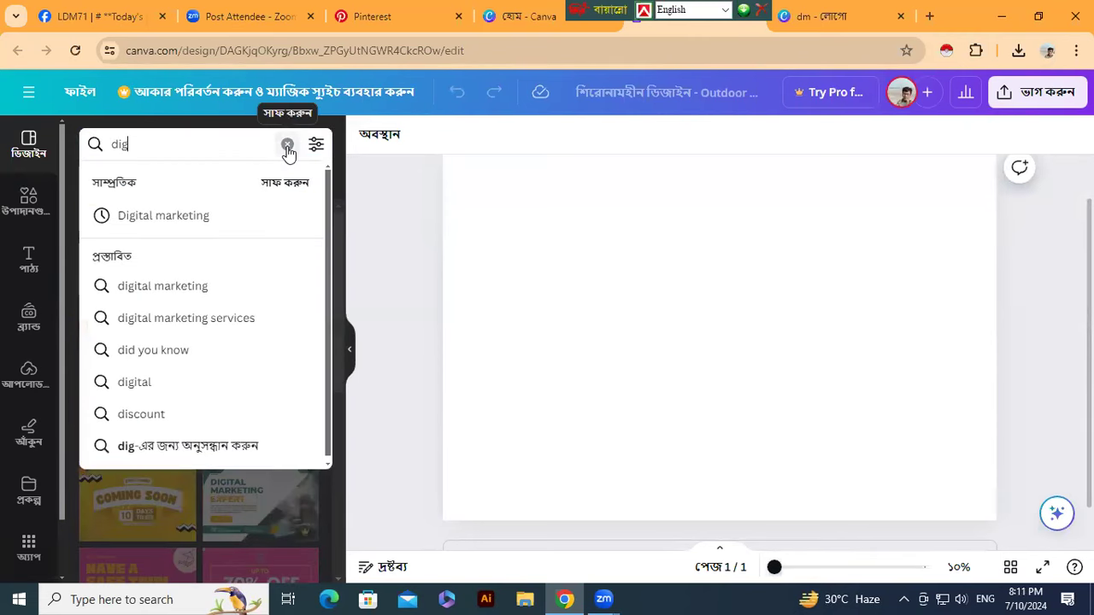
pyautogui.write('ita')
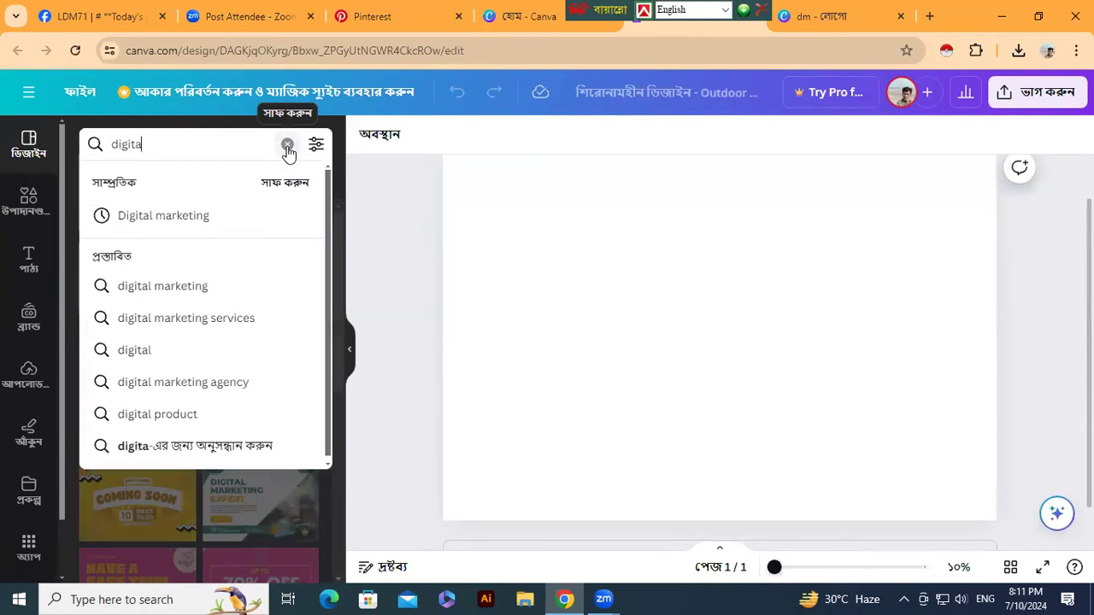
pyautogui.write('l')
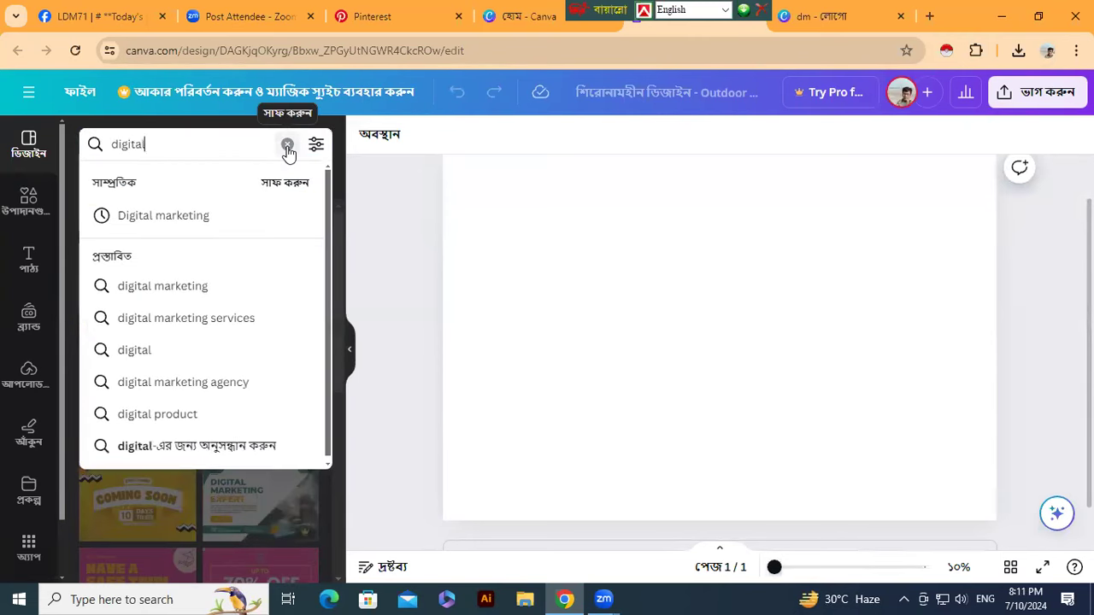
pyautogui.click(188, 221)
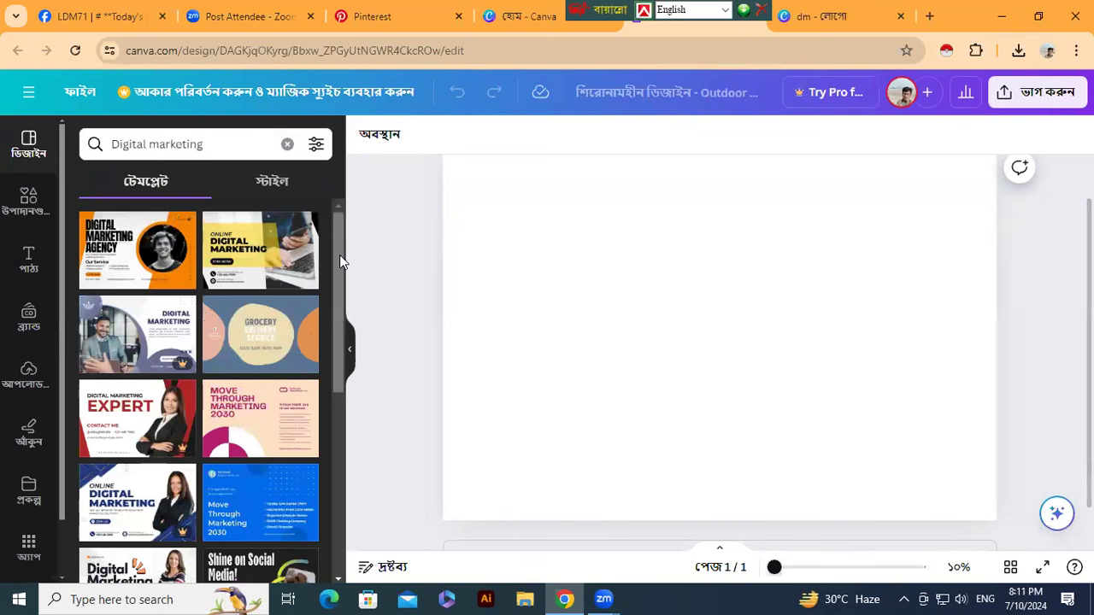
pyautogui.moveTo(339, 268); pyautogui.dragTo(348, 499)
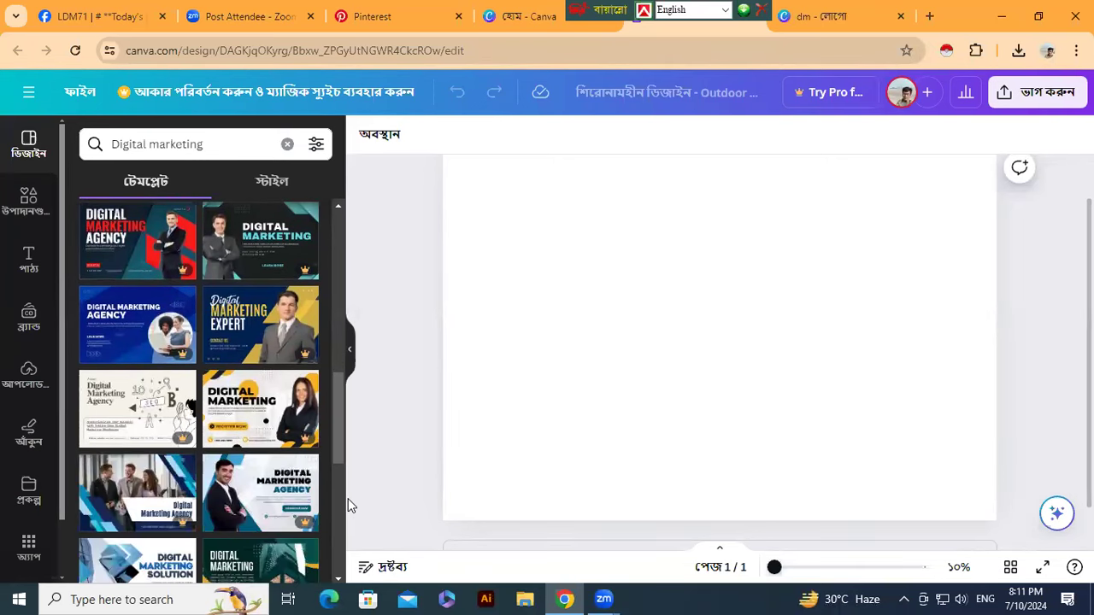
pyautogui.moveTo(335, 430); pyautogui.dragTo(339, 484)
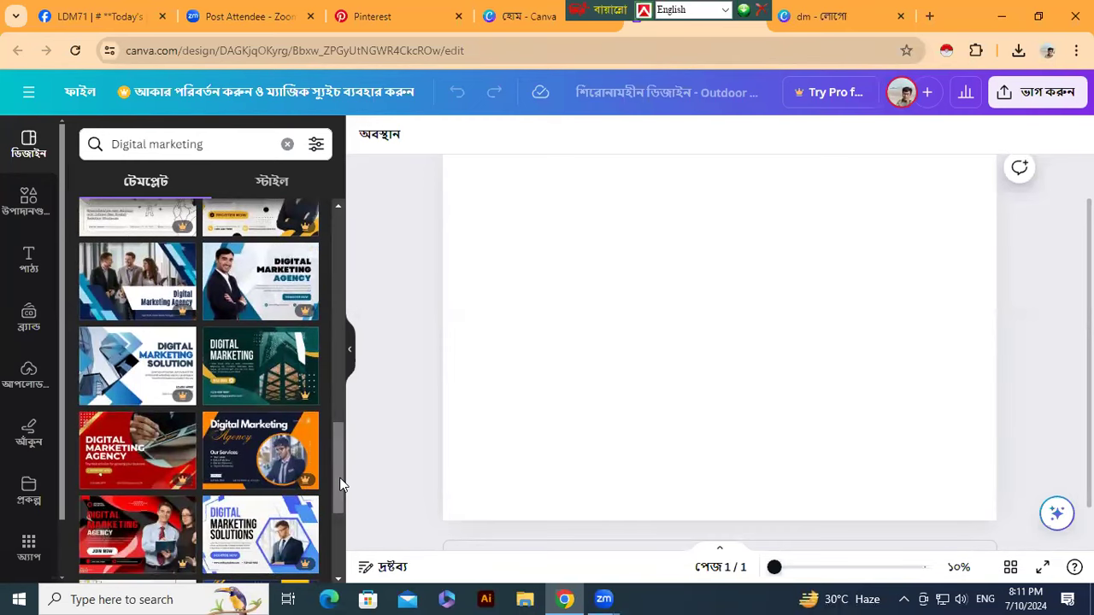
pyautogui.click(381, 19)
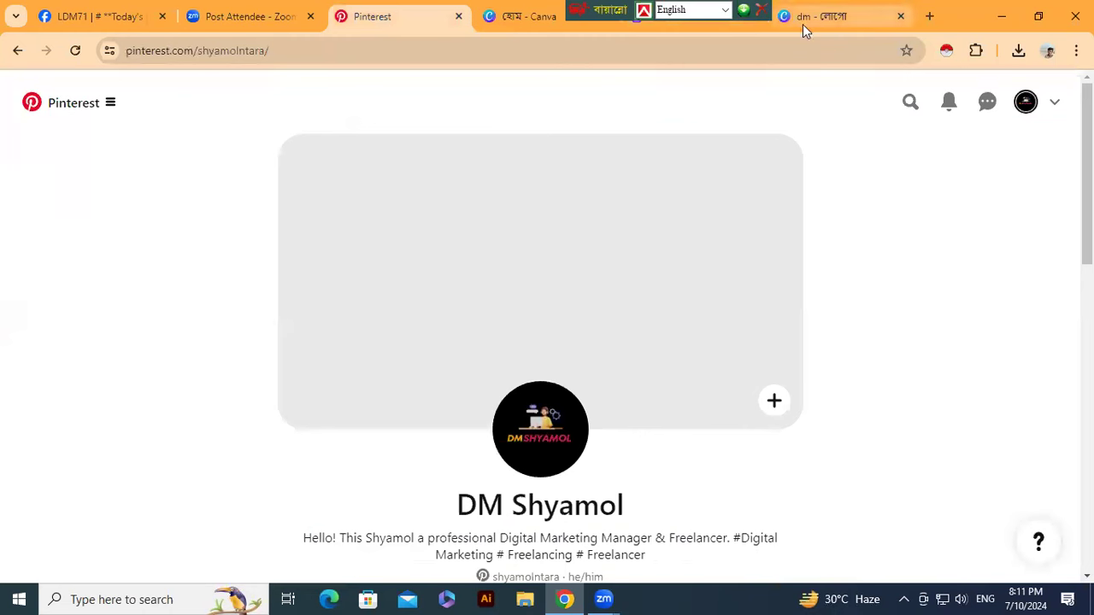
# - Preview an orange Pro digital marketing template, dismiss the upgrade prompt and go back
pyautogui.click(651, 26)
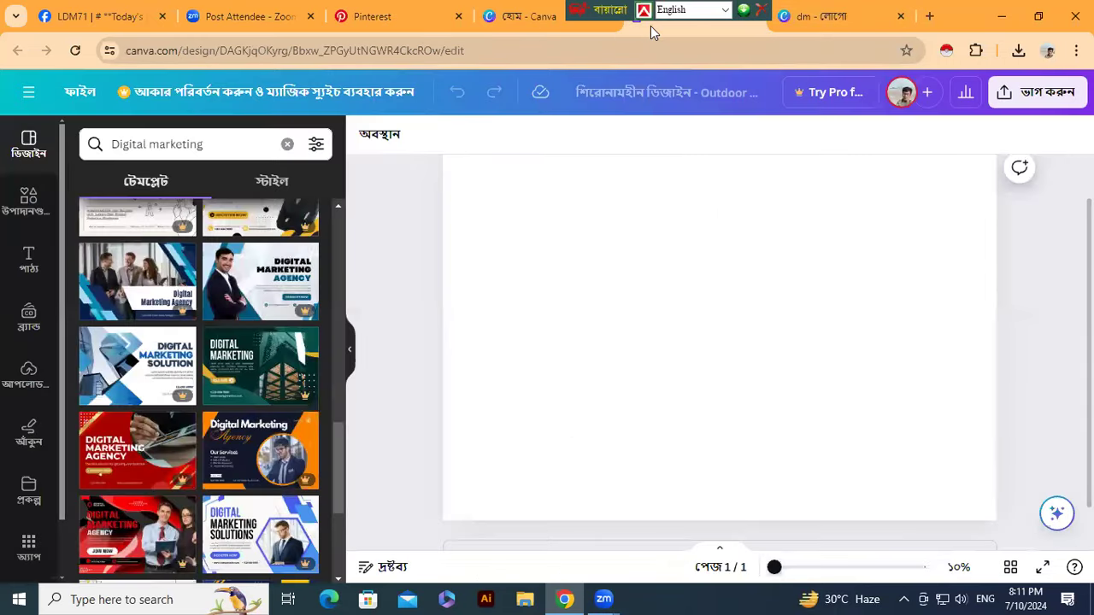
pyautogui.click(258, 445)
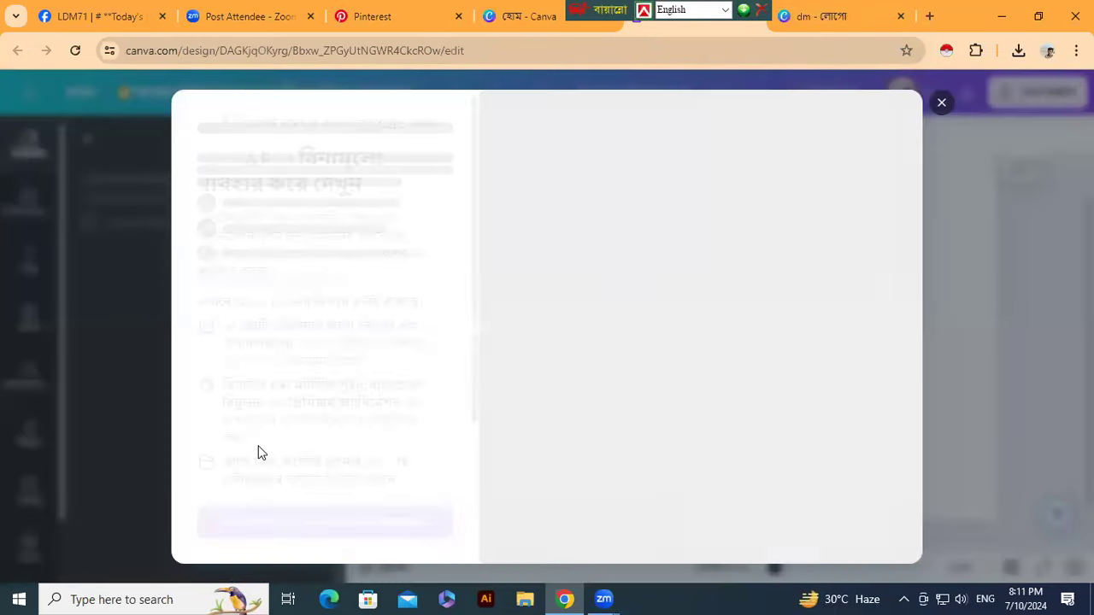
pyautogui.click(940, 103)
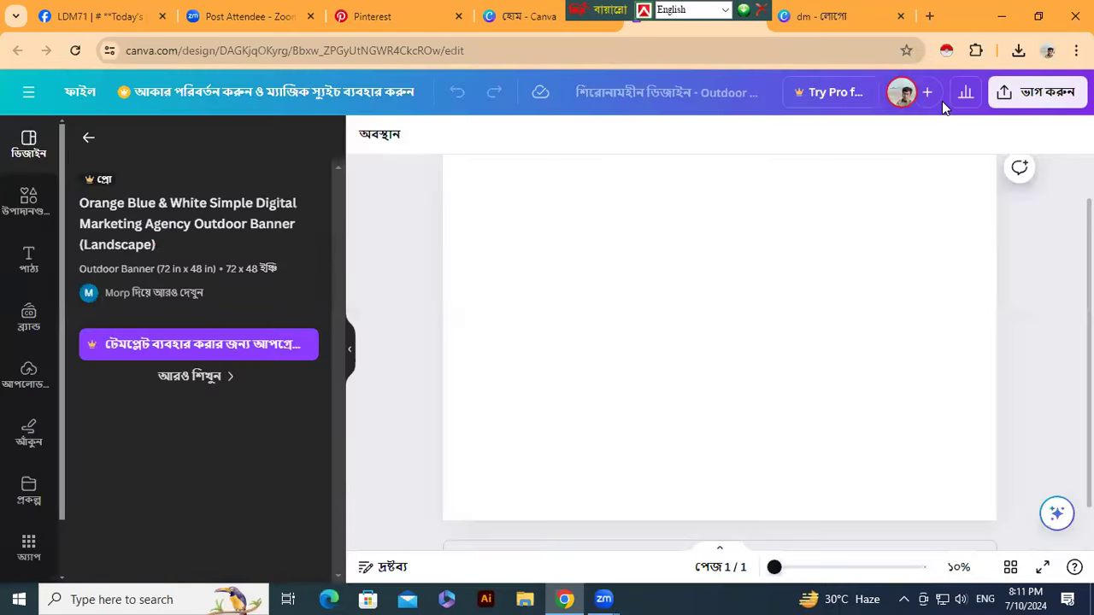
pyautogui.click(89, 137)
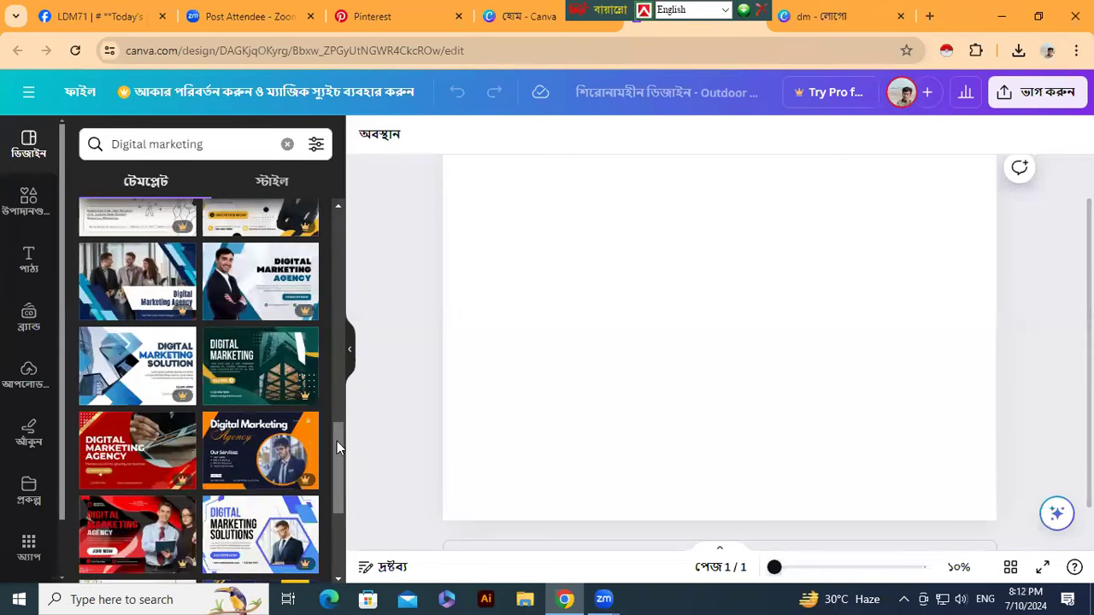
# - Apply the free Orange Black Simple Digital Marketing Agency template to the banner
pyautogui.scroll(-3, 337, 440)
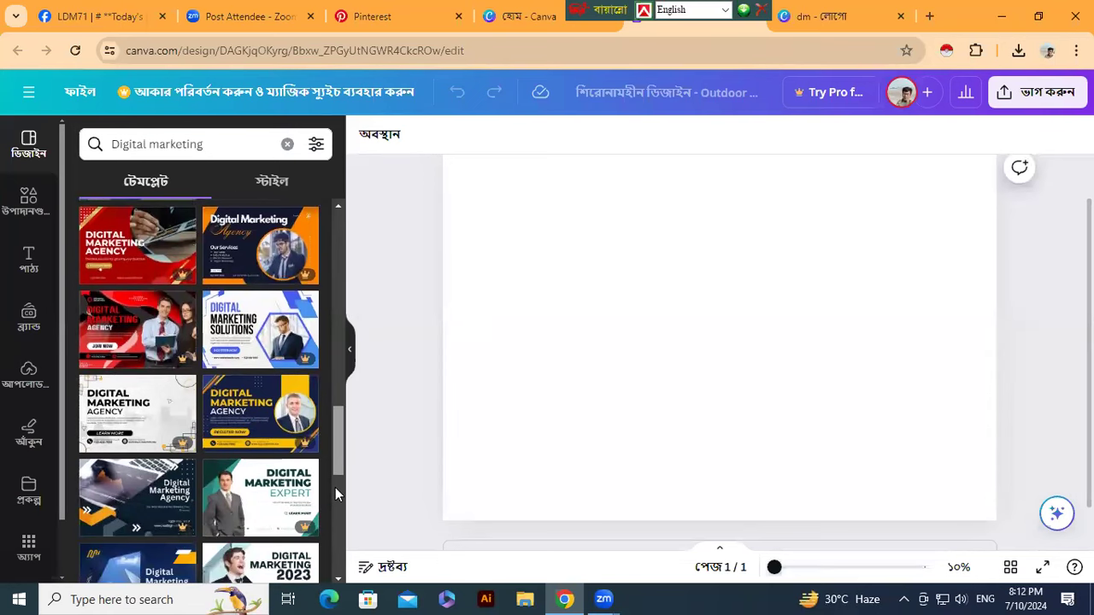
pyautogui.scroll(-2, 335, 489)
pyautogui.scroll(-3, 340, 517)
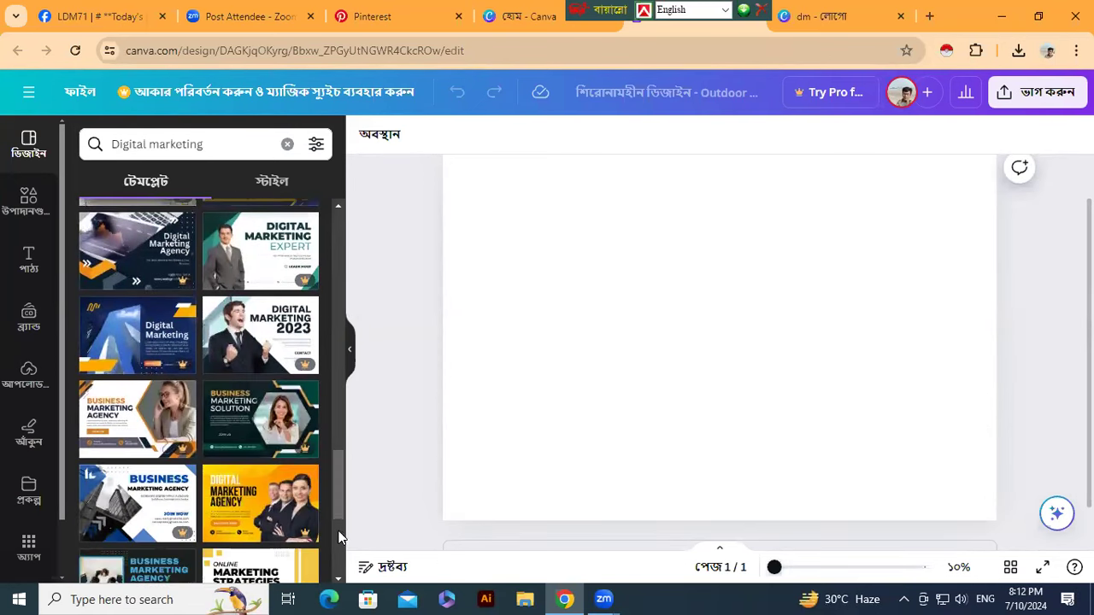
pyautogui.moveTo(341, 495); pyautogui.dragTo(350, 249)
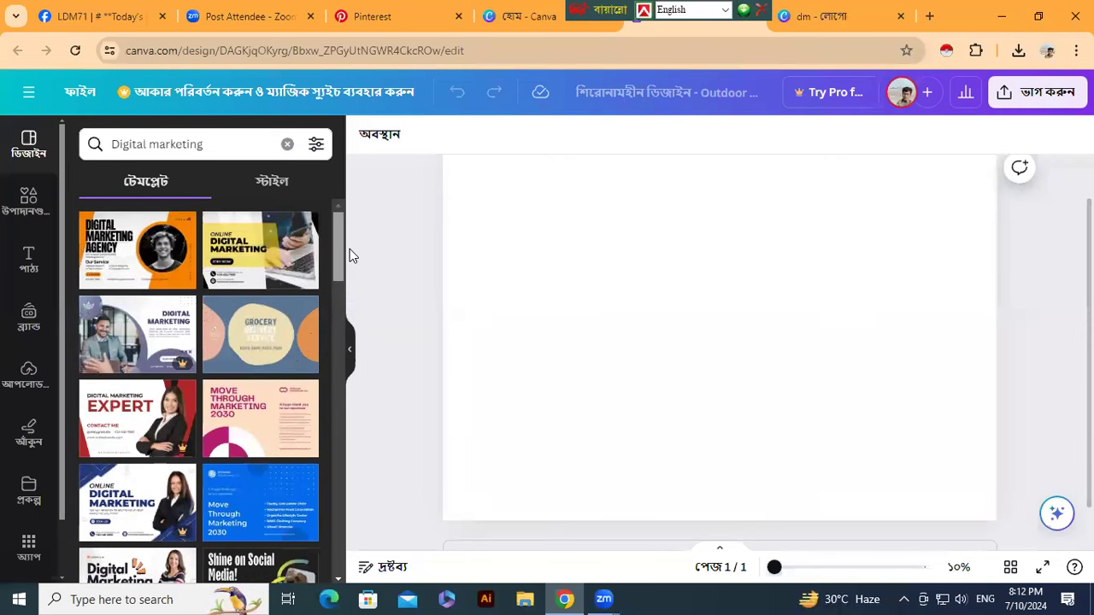
pyautogui.click(167, 282)
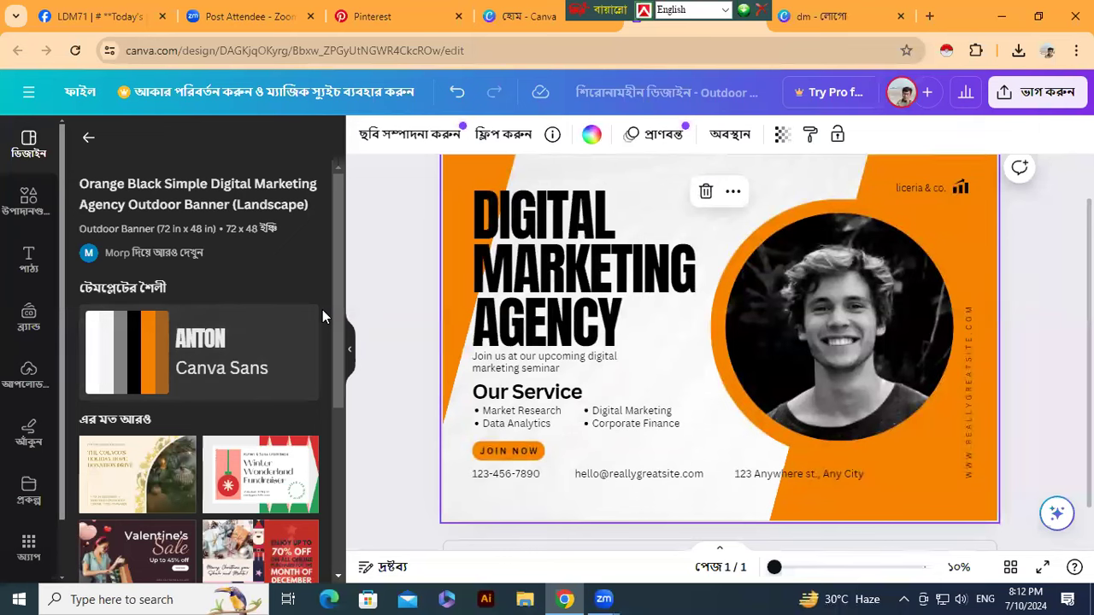
# - From the Uploads panel, start a new file upload to bring up the Downloads folder
pyautogui.click(26, 383)
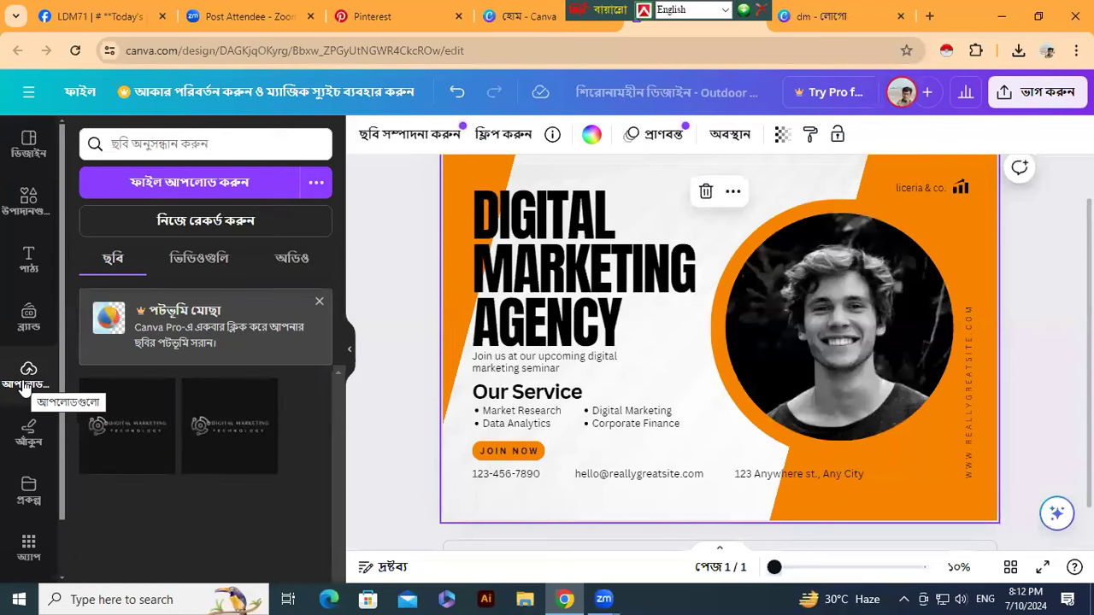
pyautogui.click(190, 183)
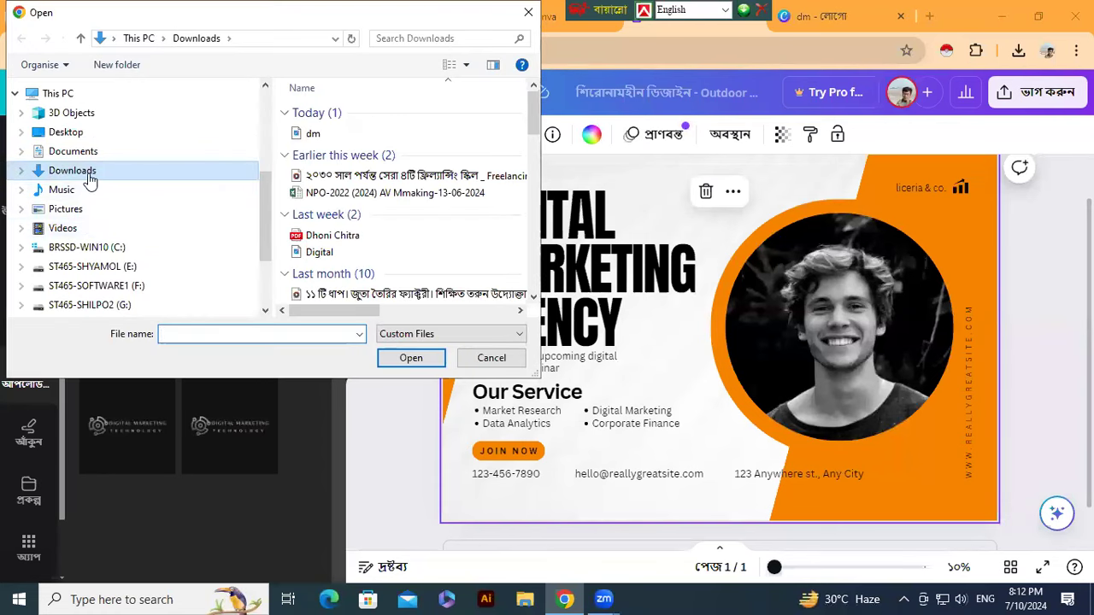
# - Upload the dm logo from Downloads and drop it into the banner's photo circle
pyautogui.click(313, 134)
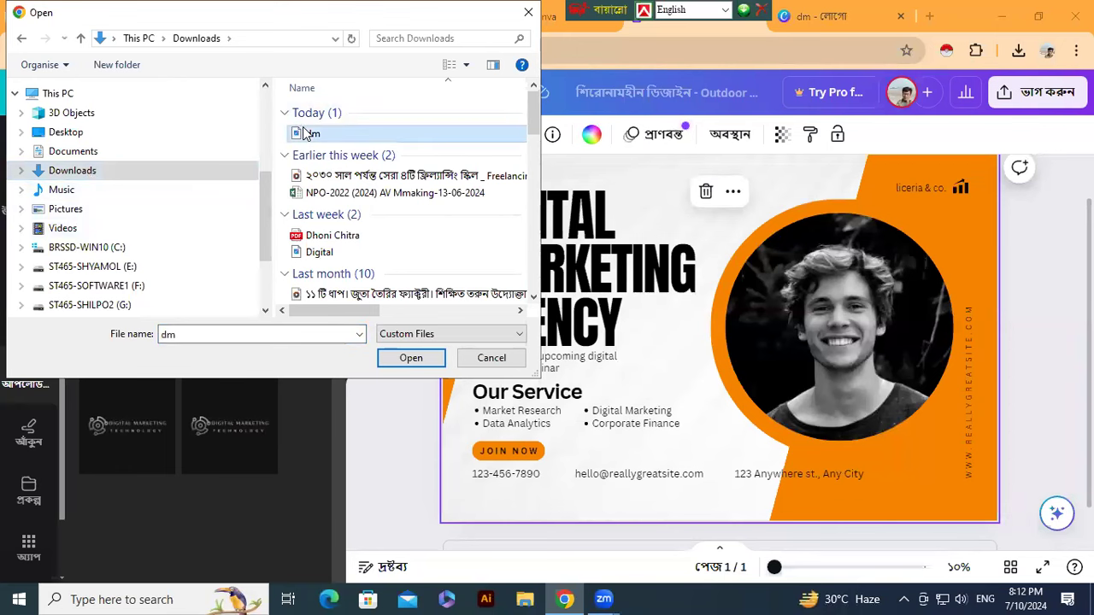
pyautogui.click(411, 358)
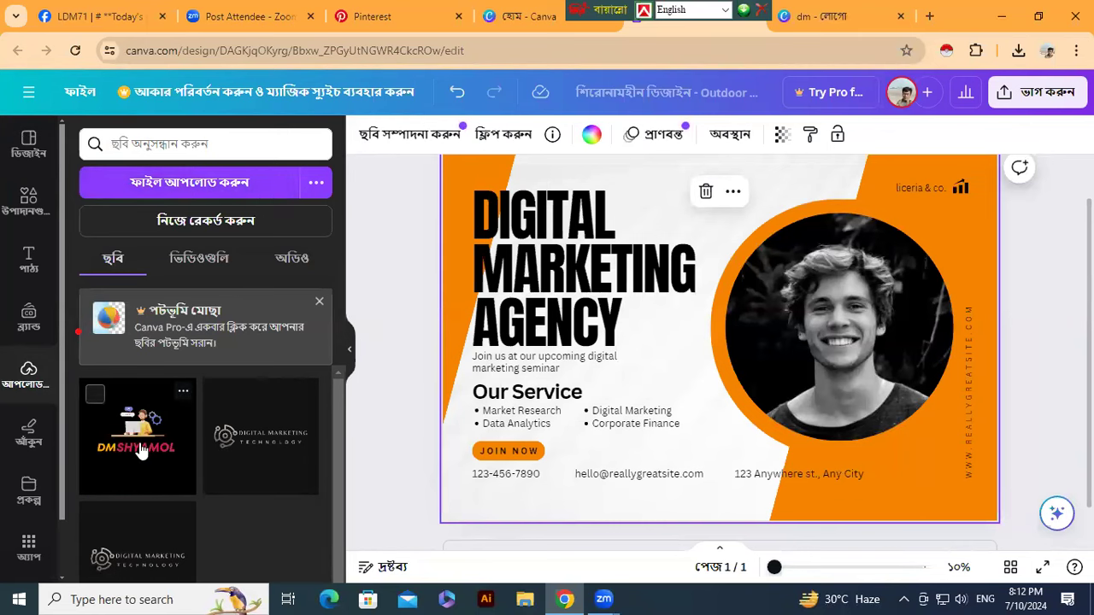
pyautogui.click(139, 450)
pyautogui.moveTo(713, 390); pyautogui.dragTo(872, 376)
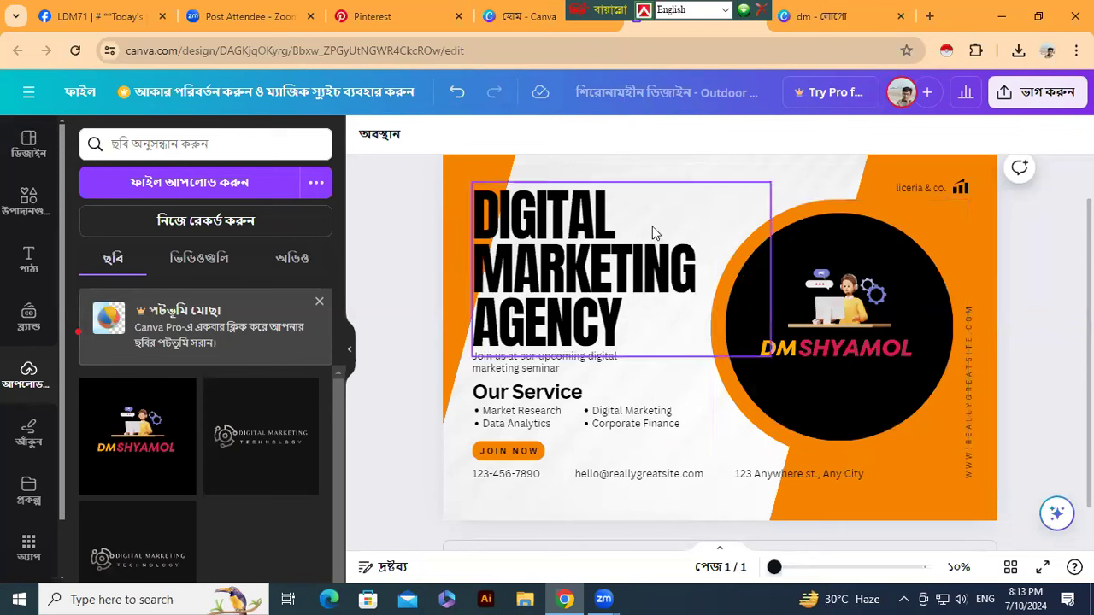
# - Retype the heading as DM SHYAMOL and delete the seminar invitation line
pyautogui.click(620, 332)
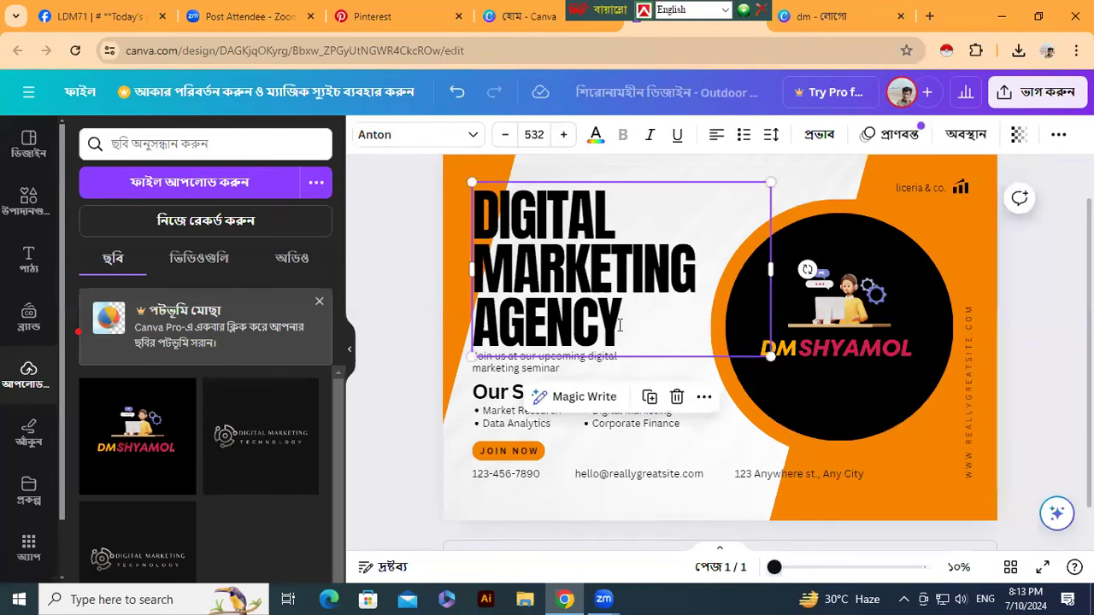
pyautogui.click(620, 328)
pyautogui.press('BackSpace')
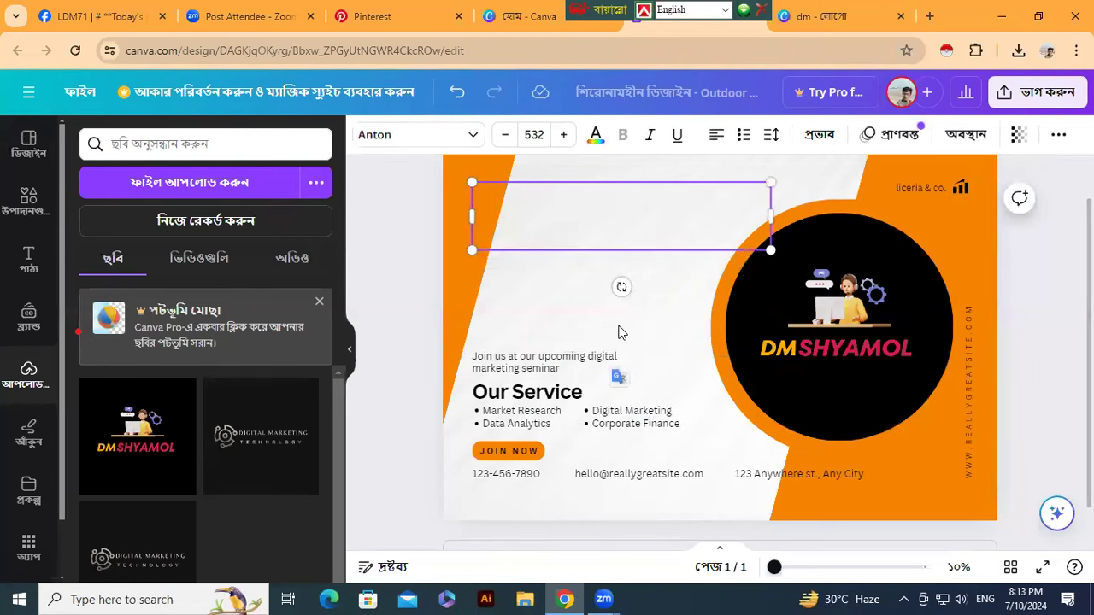
pyautogui.write('DM')
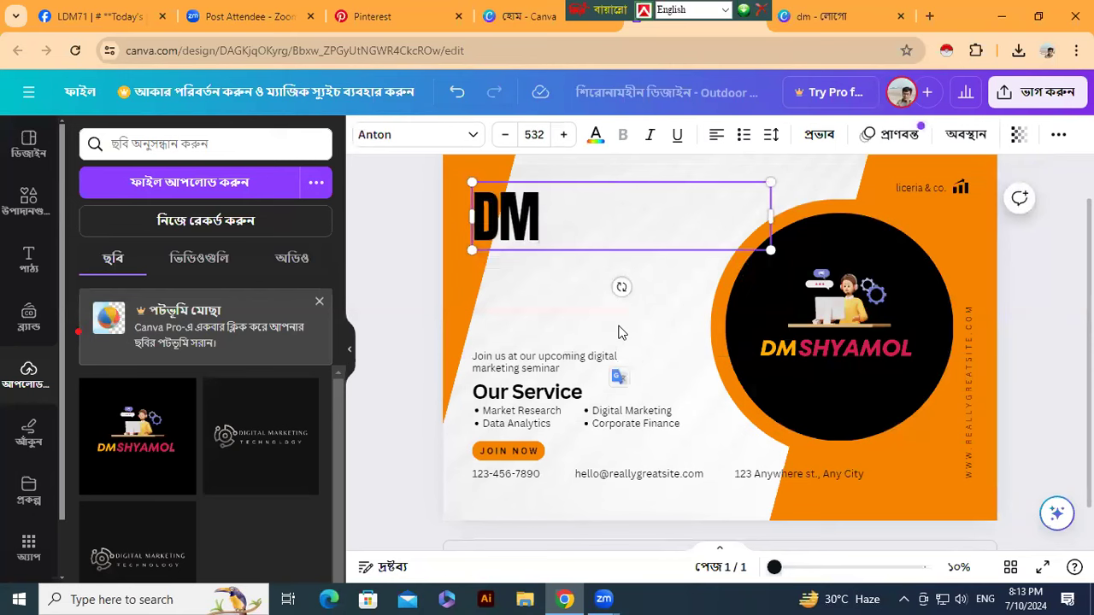
pyautogui.write(' S')
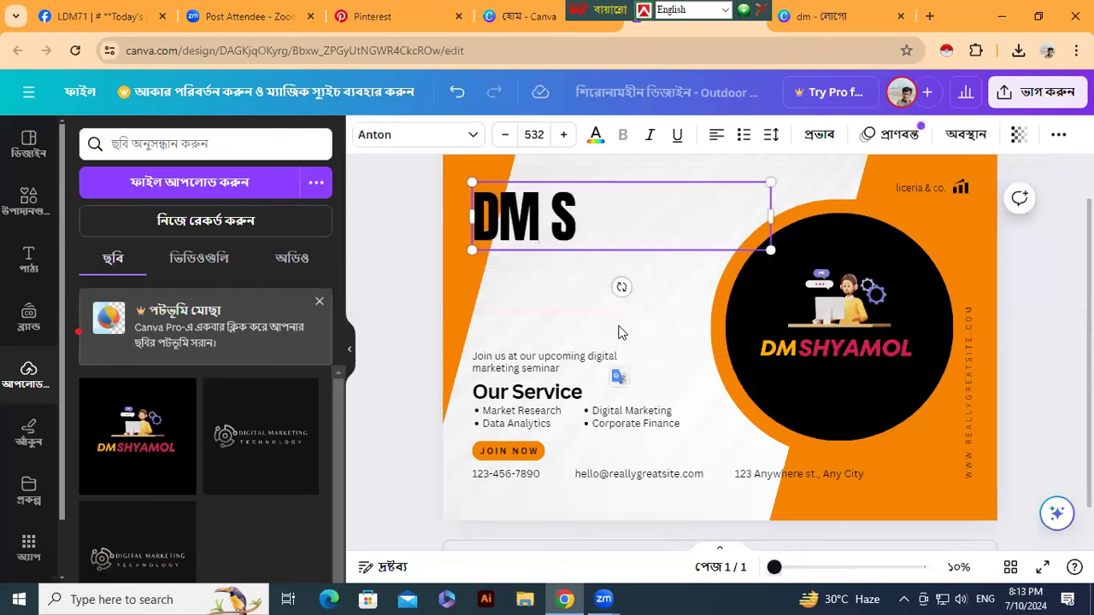
pyautogui.write('HYAMOL')
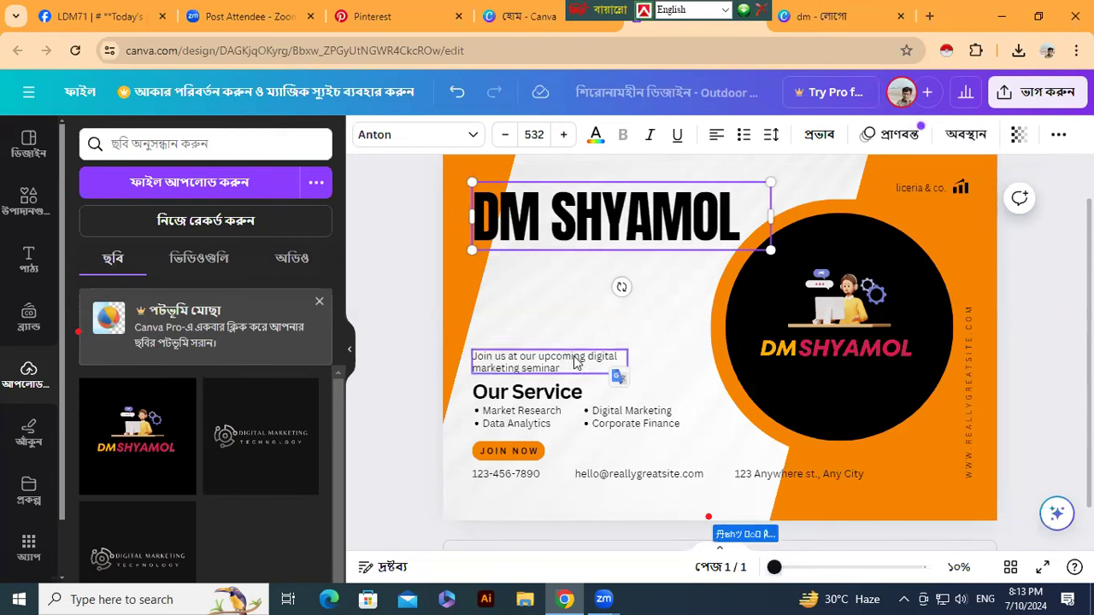
pyautogui.click(562, 373)
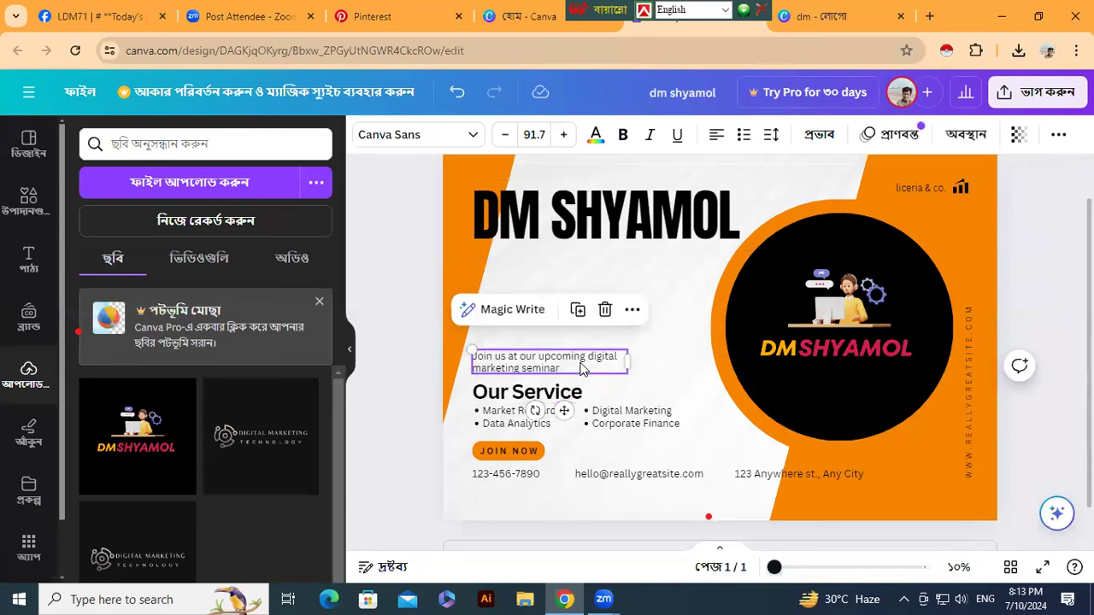
pyautogui.press('Delete')
# - Replace Our Service with Digital Marketing Manager, widen the box and move it up
pyautogui.click(576, 402)
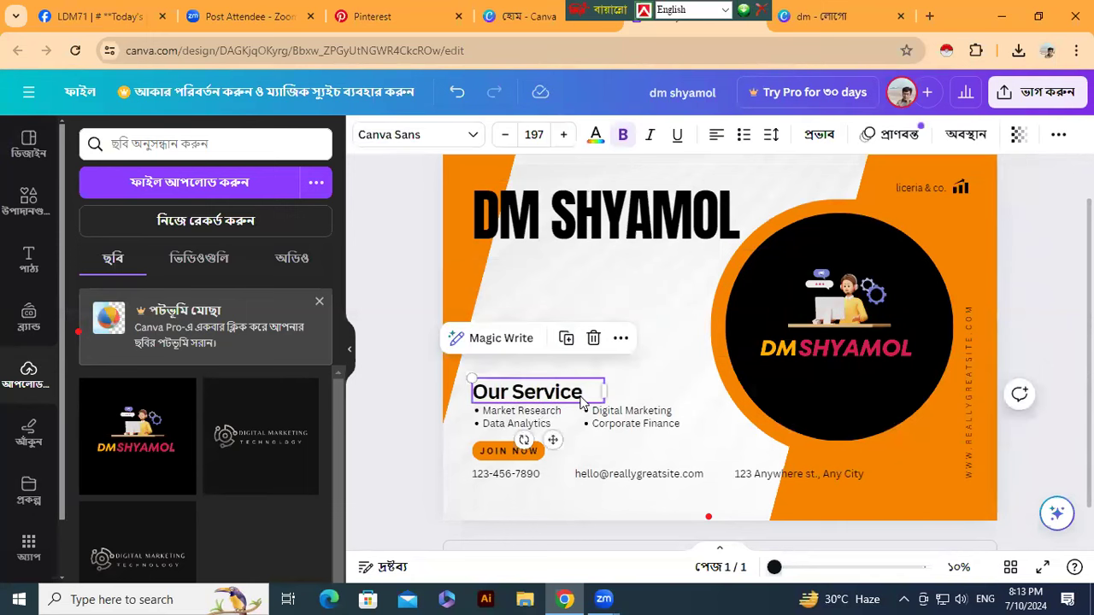
pyautogui.doubleClick(585, 393)
pyautogui.press('BackSpace')
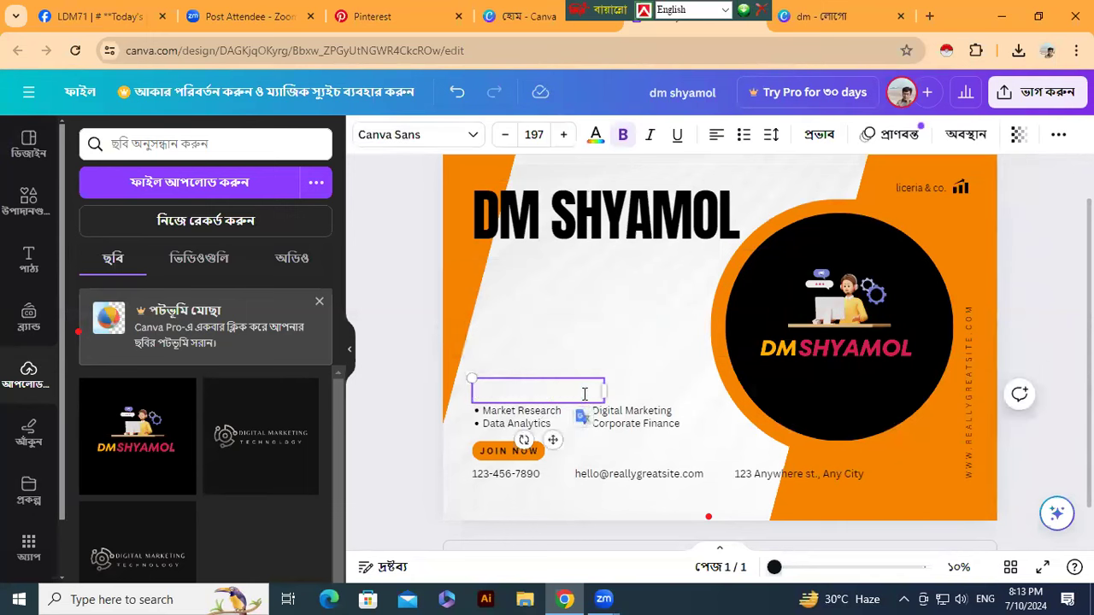
pyautogui.write('Digi')
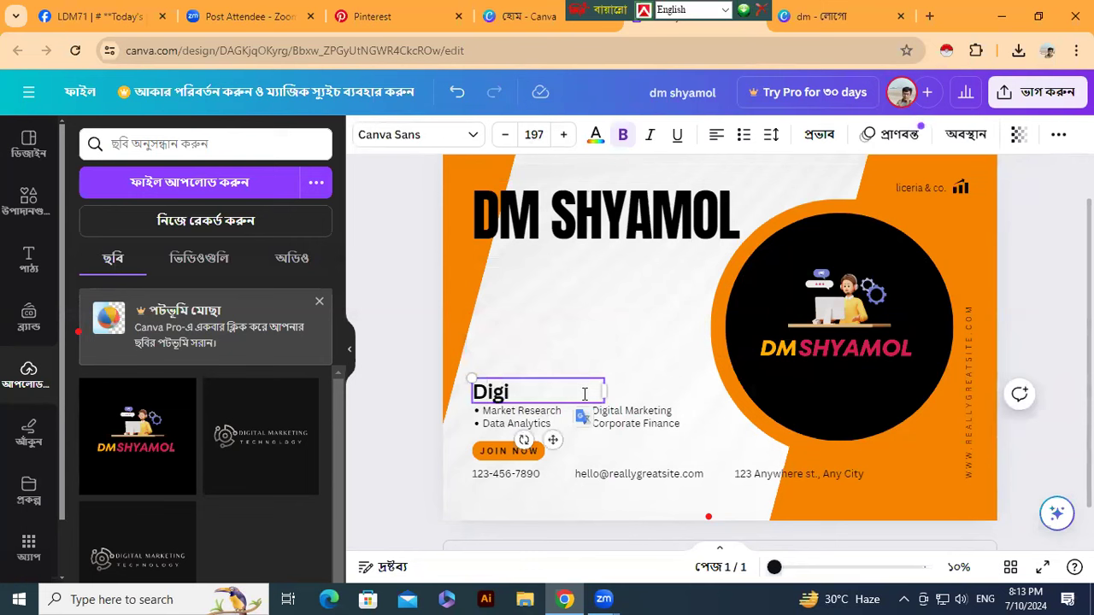
pyautogui.write('tal Marketing')
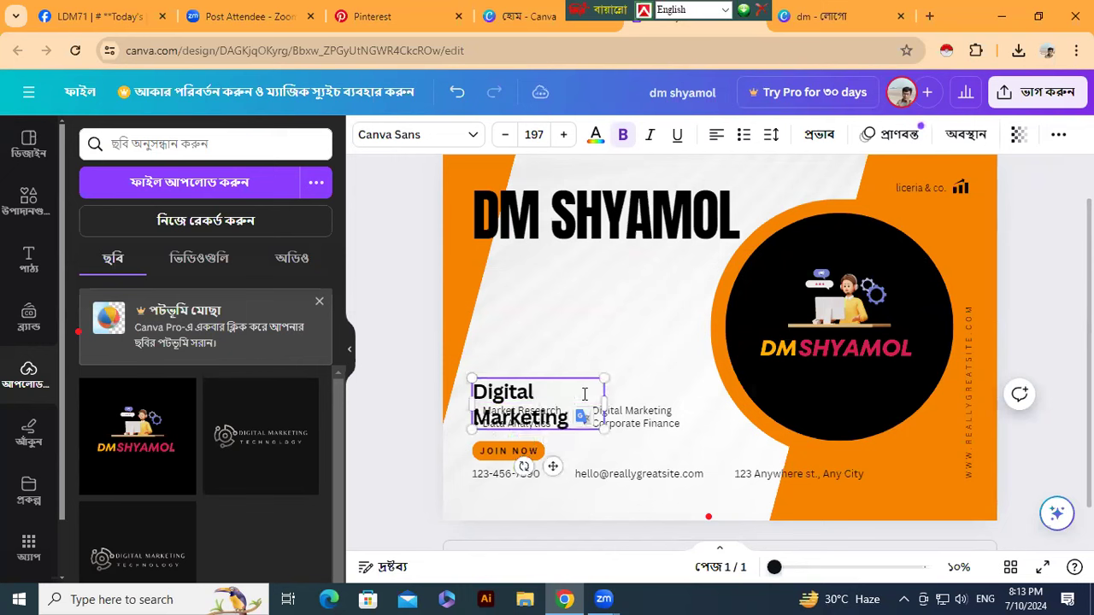
pyautogui.write(' Manager')
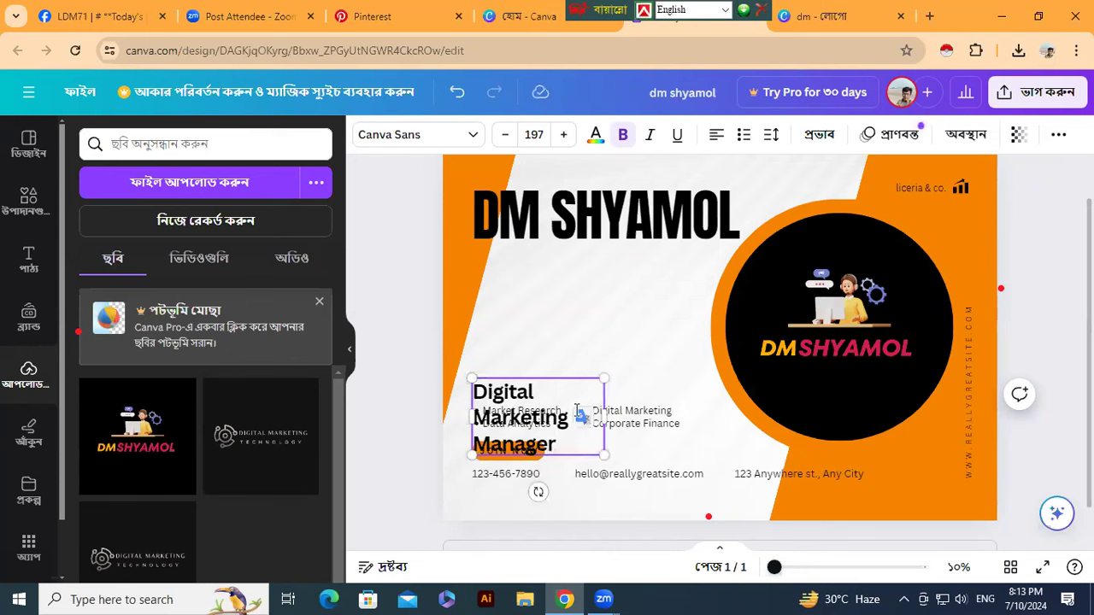
pyautogui.moveTo(603, 416); pyautogui.dragTo(729, 422)
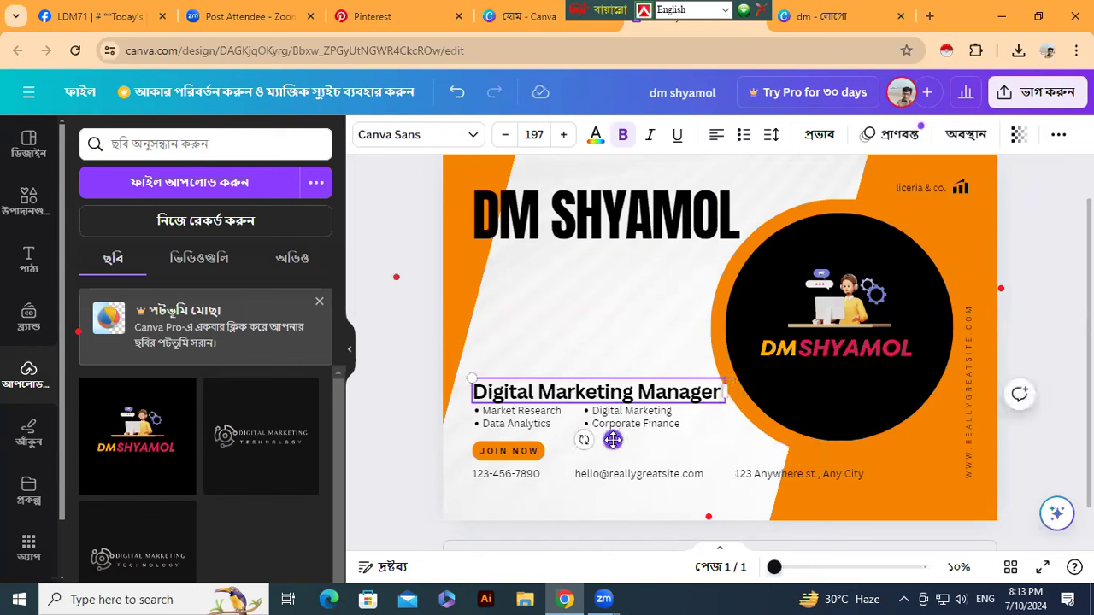
pyautogui.moveTo(613, 439); pyautogui.dragTo(613, 385)
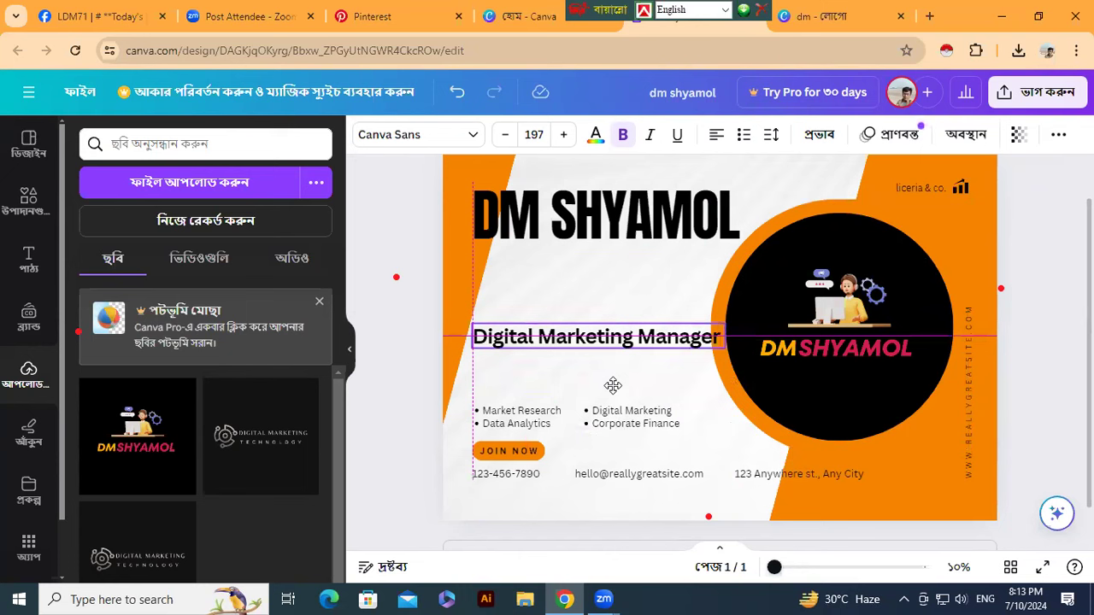
# - Delete the Market Research and Digital Marketing bullet lists
pyautogui.click(527, 423)
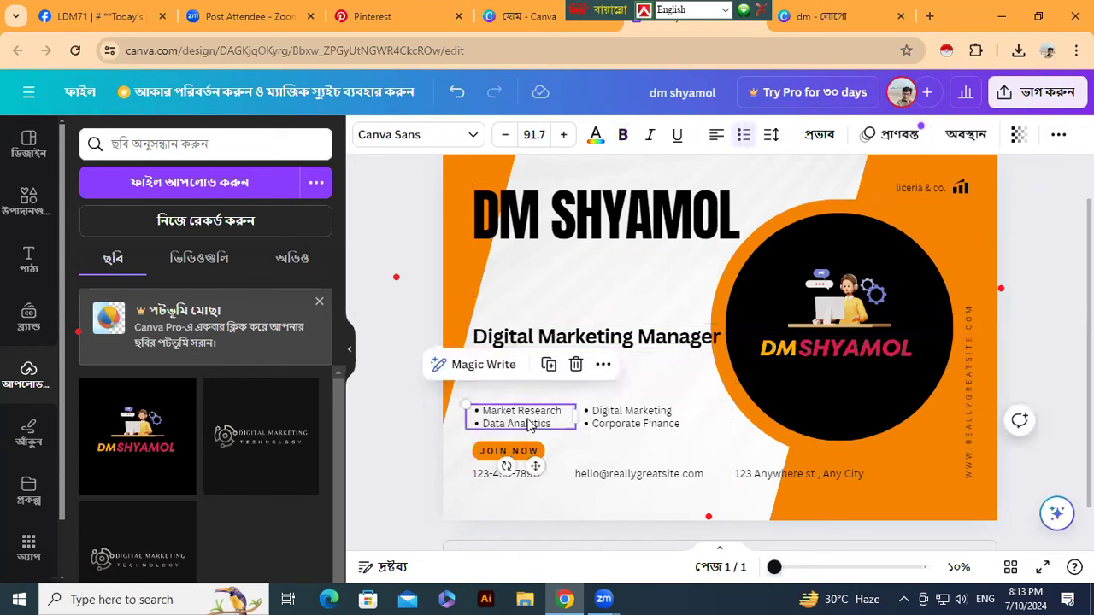
pyautogui.press('Delete')
pyautogui.click(617, 422)
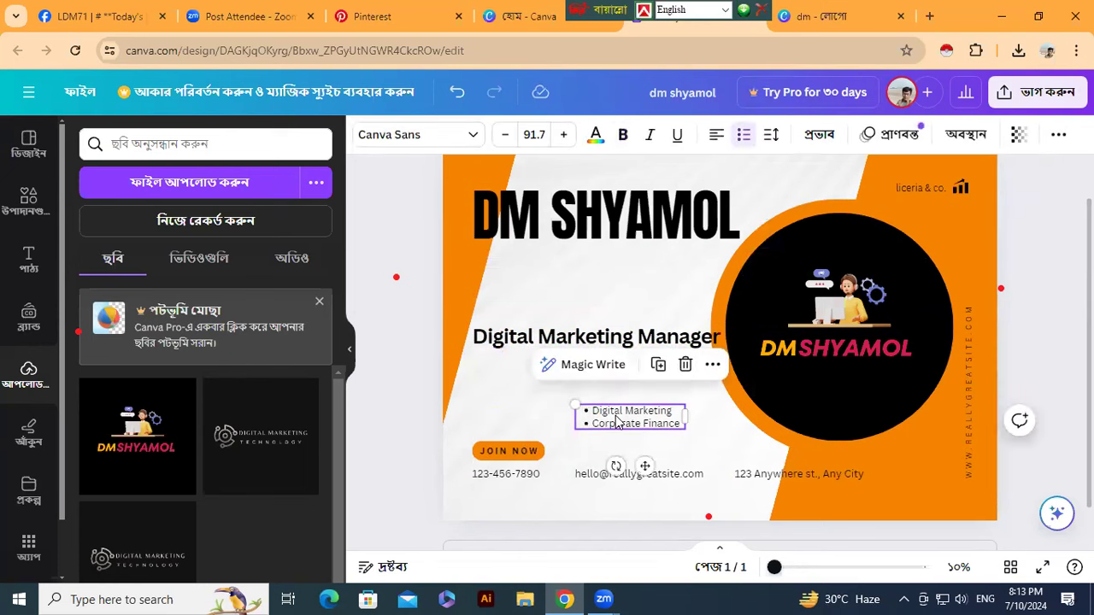
pyautogui.press('Delete')
# - Delete the phone number, email and street address texts from the banner
pyautogui.click(514, 477)
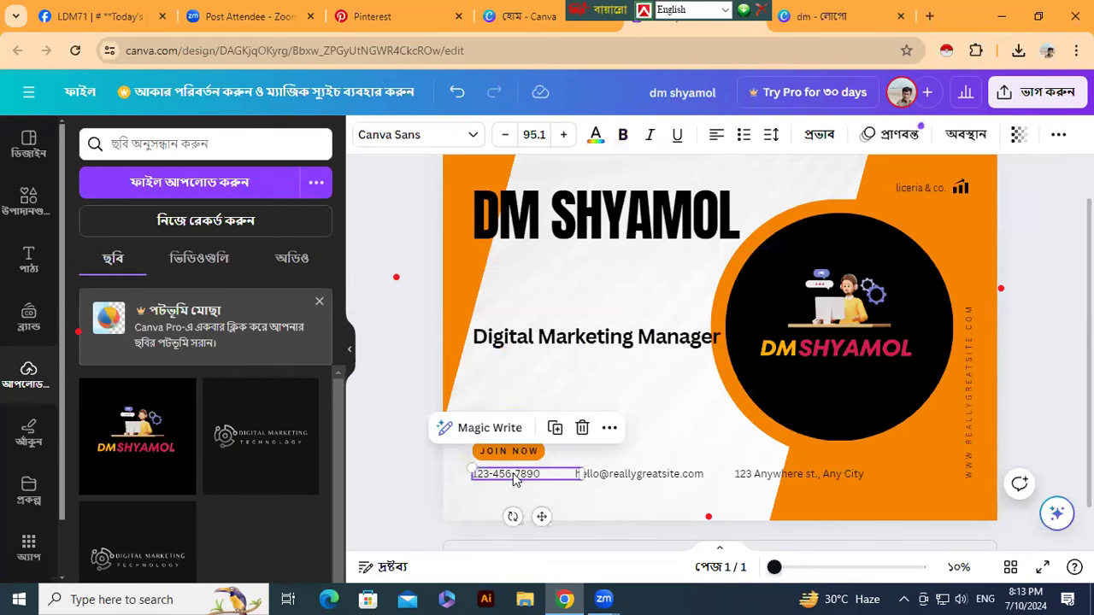
pyautogui.press('Delete')
pyautogui.click(598, 477)
pyautogui.press('Delete')
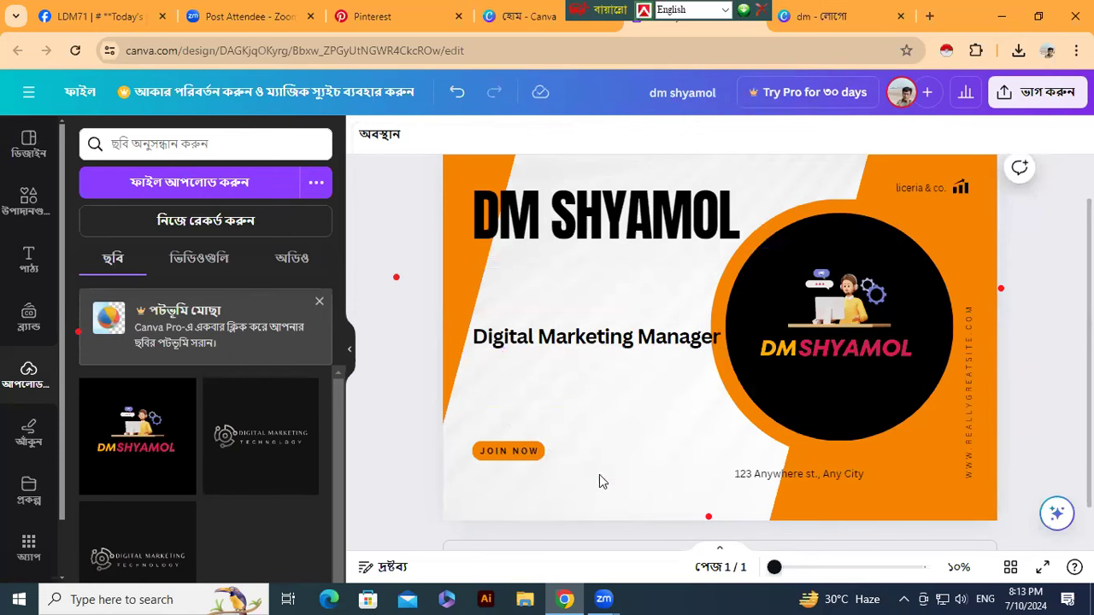
pyautogui.click(773, 479)
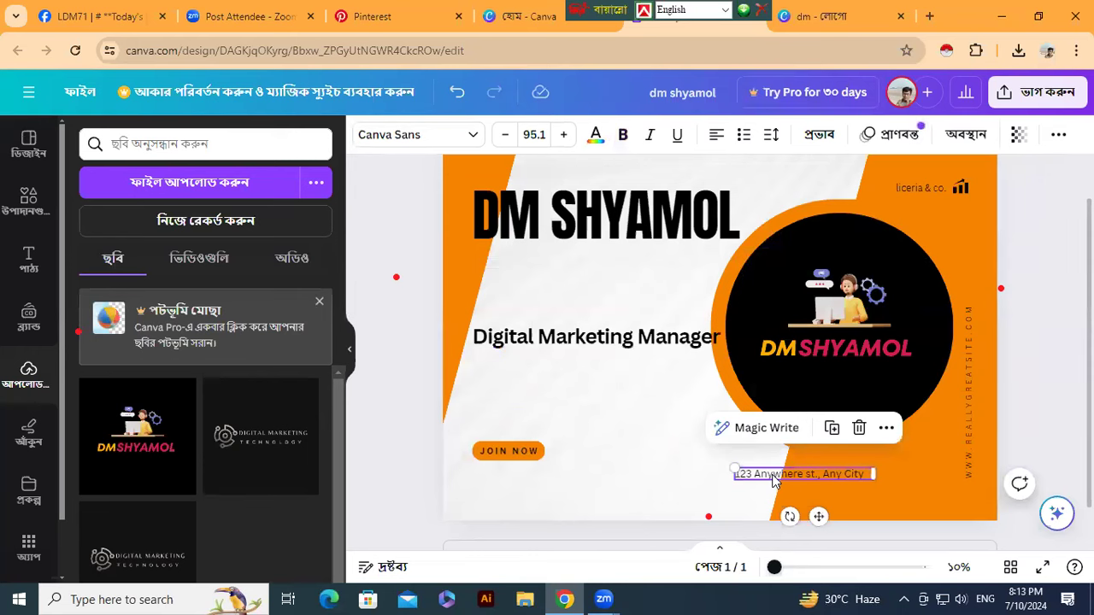
pyautogui.press('Delete')
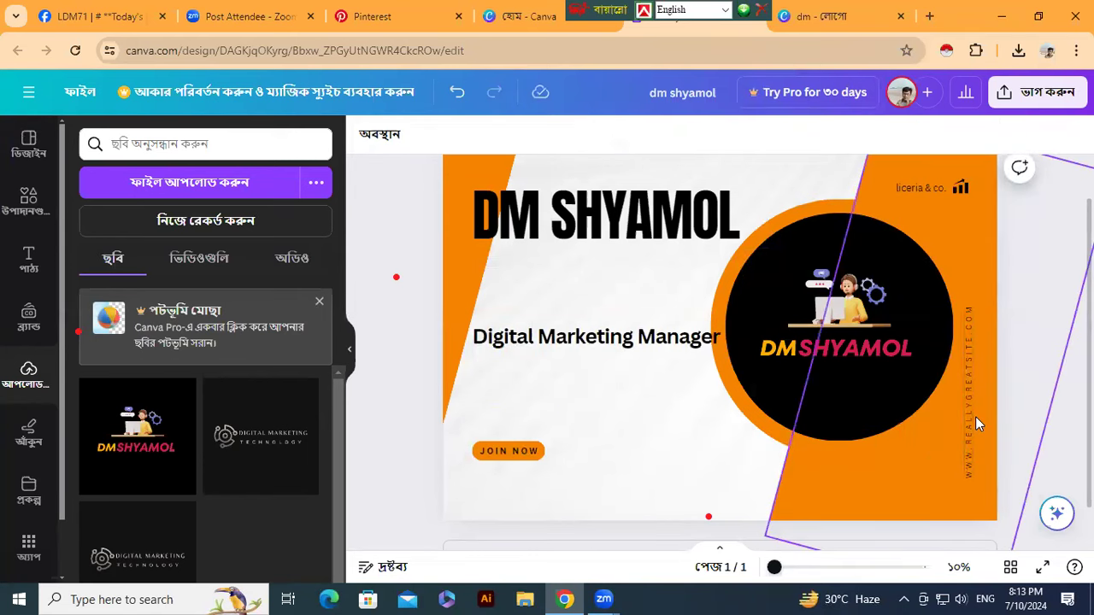
# - Delete the vertical website text, the liceria & co. label and the bar-chart icon
pyautogui.click(975, 416)
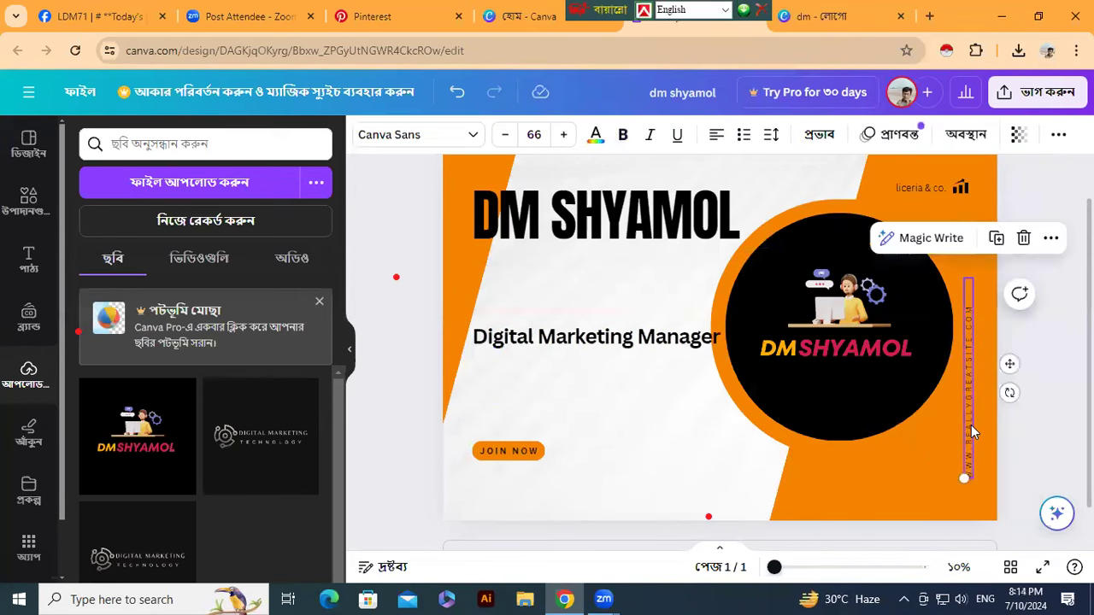
pyautogui.press('Delete')
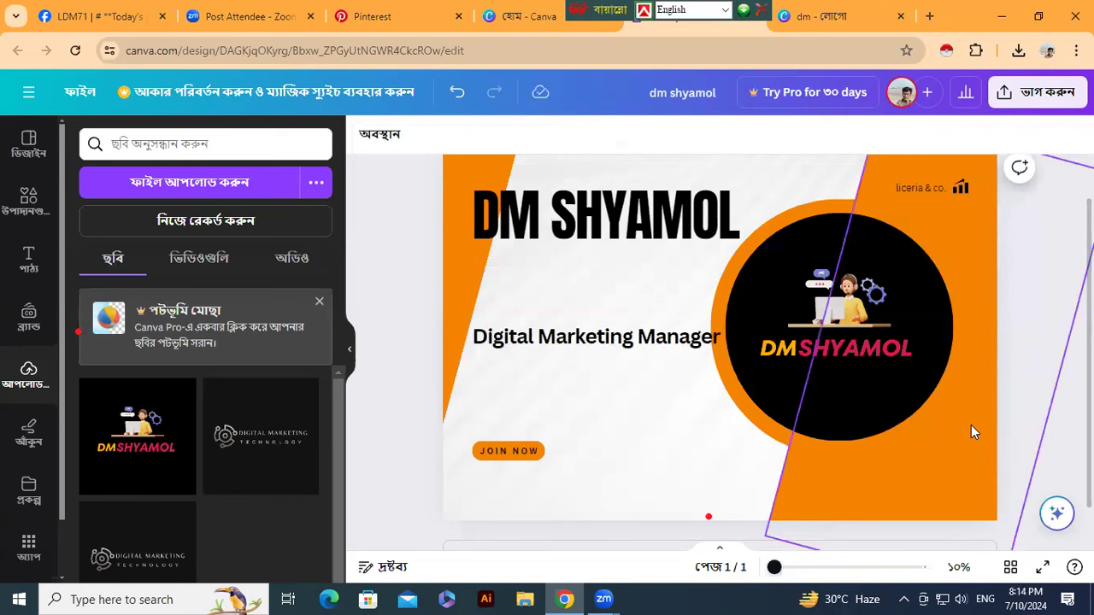
pyautogui.click(909, 187)
pyautogui.press('Delete')
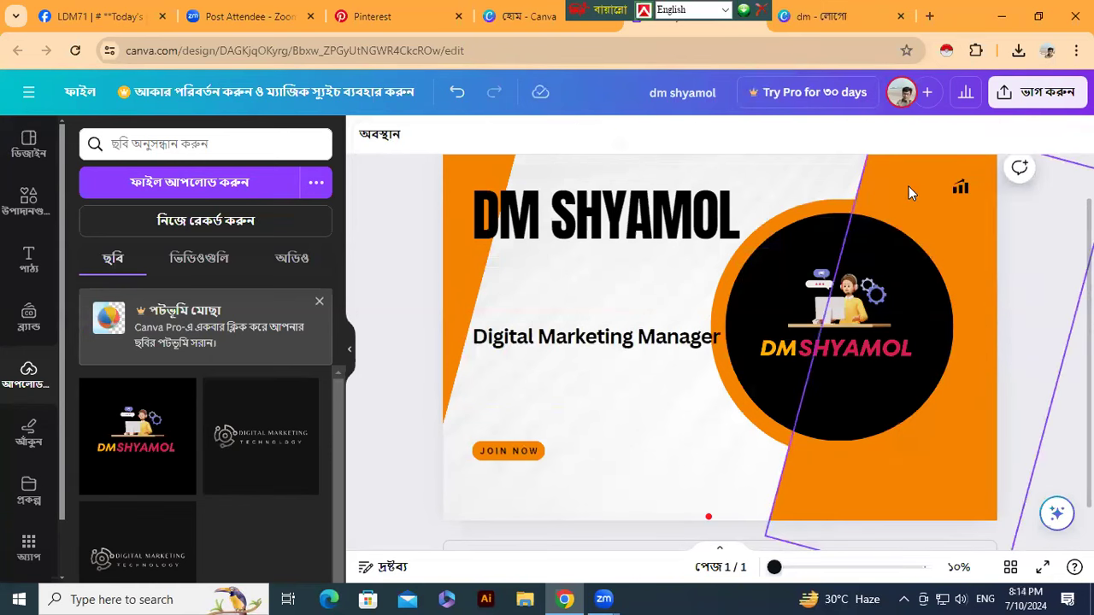
pyautogui.click(961, 187)
pyautogui.press('Delete')
pyautogui.click(585, 340)
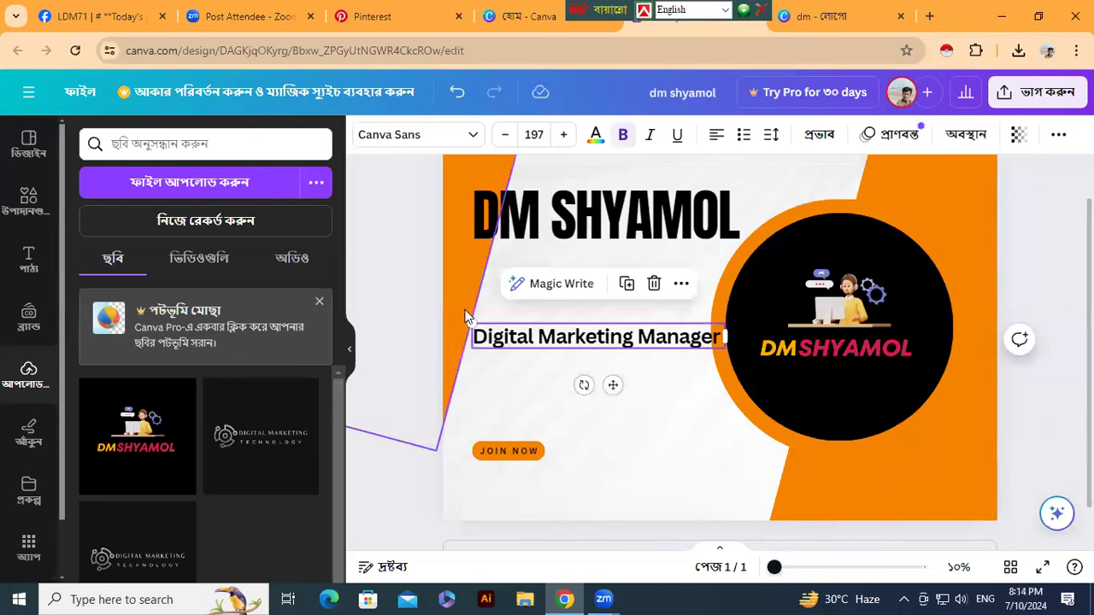
# - Shrink the Digital Marketing Manager text to size 140 and set it in Anton
pyautogui.moveTo(470, 324); pyautogui.dragTo(545, 354)
pyautogui.click(535, 235)
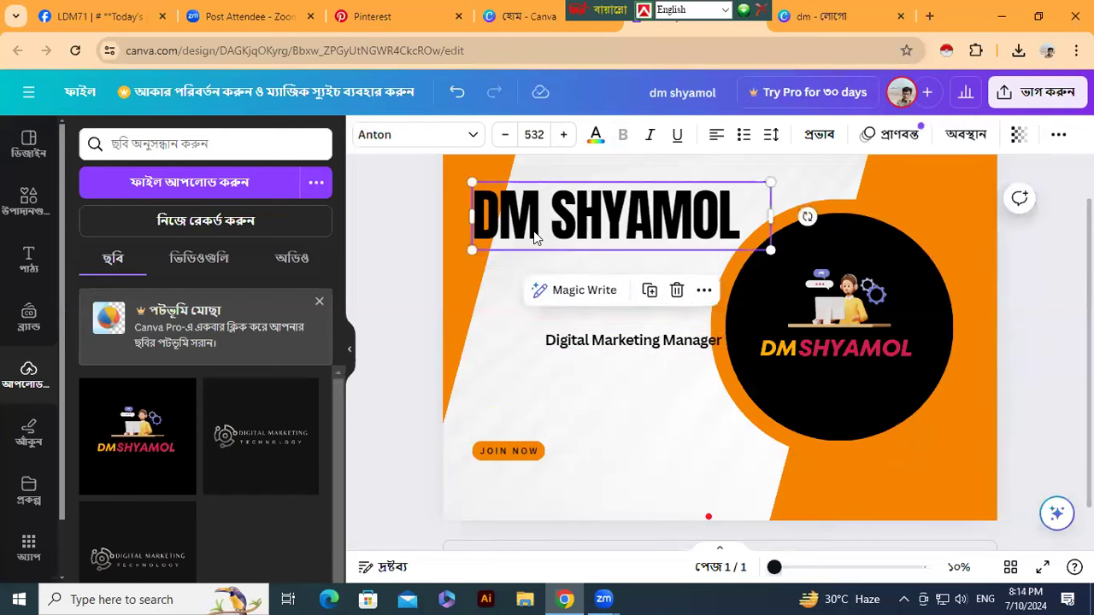
pyautogui.click(565, 345)
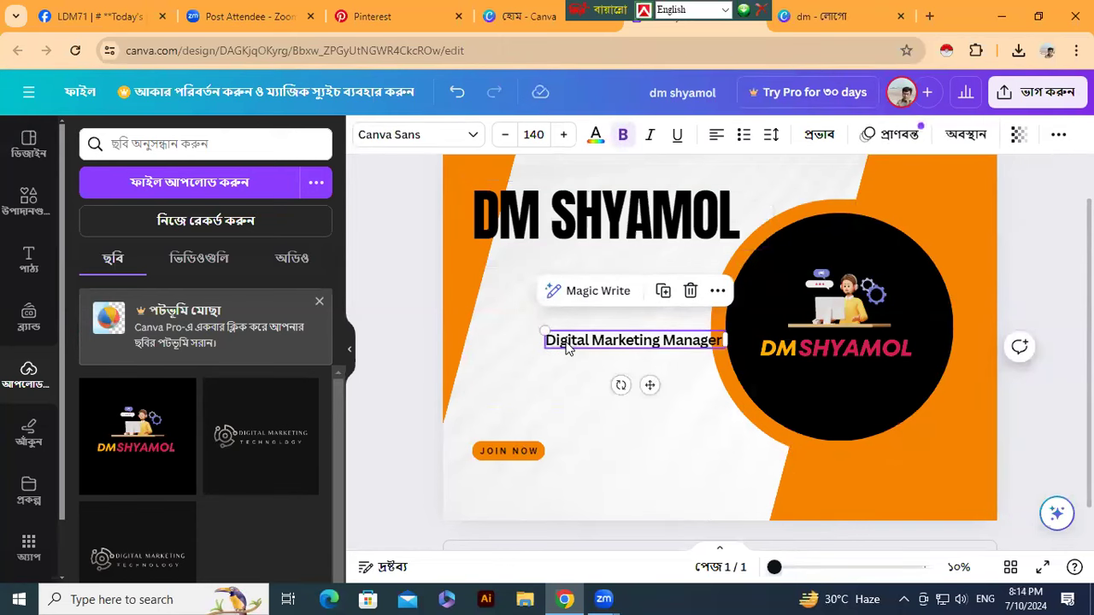
pyautogui.click(420, 147)
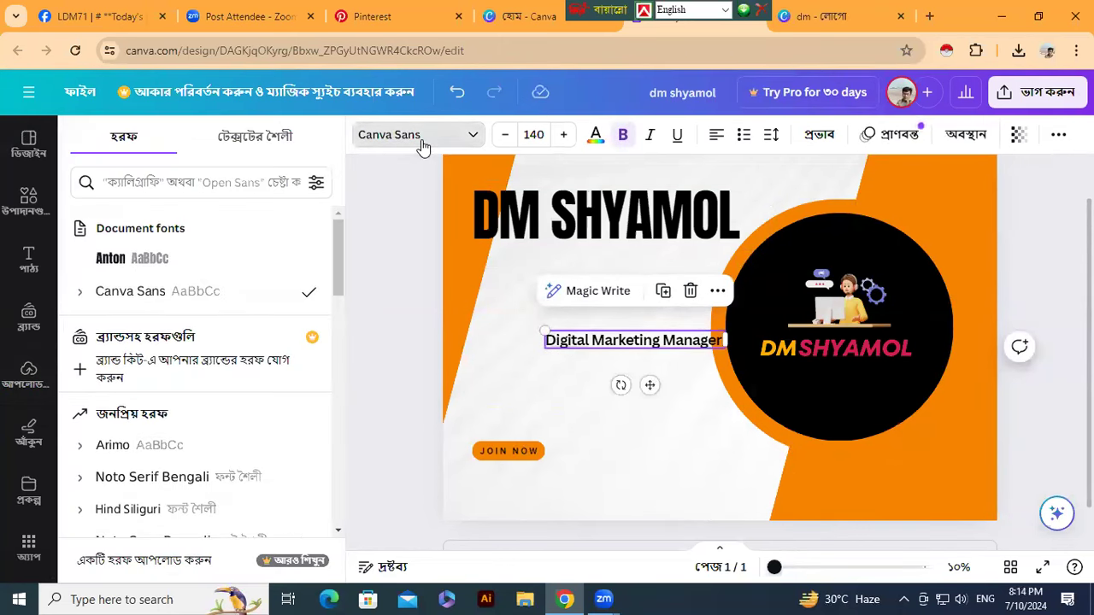
pyautogui.click(101, 269)
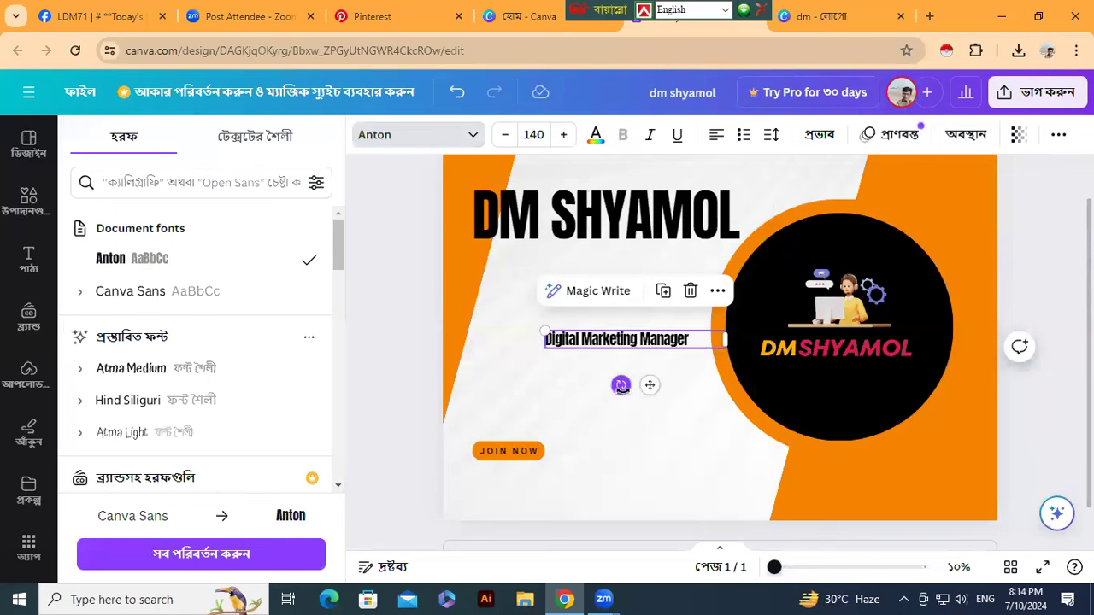
pyautogui.click(556, 390)
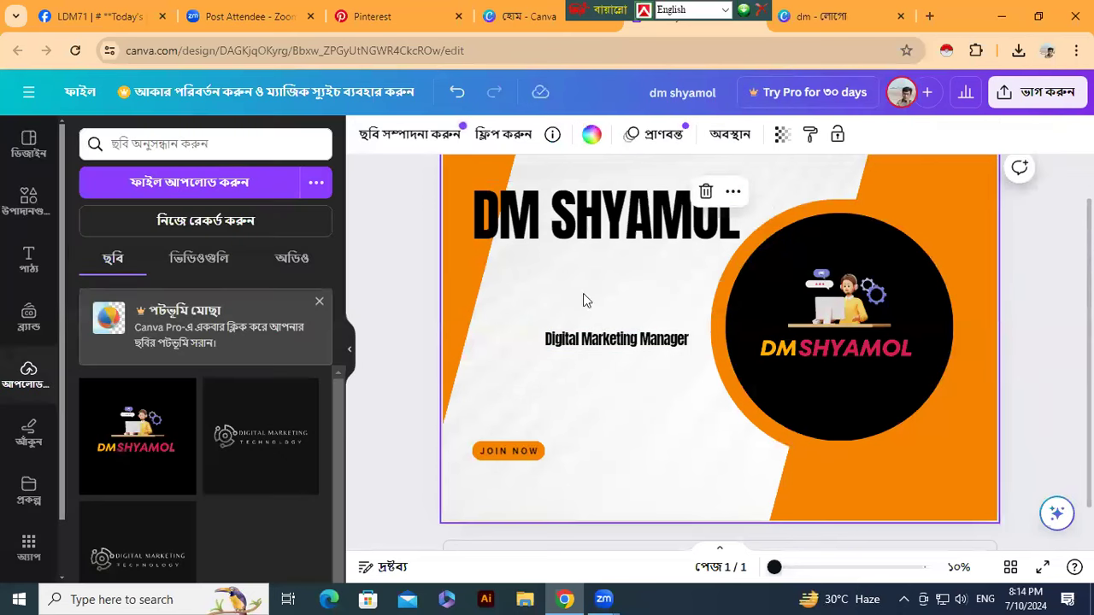
# - Resize the DM SHYAMOL heading and move it down and to the left
pyautogui.click(489, 220)
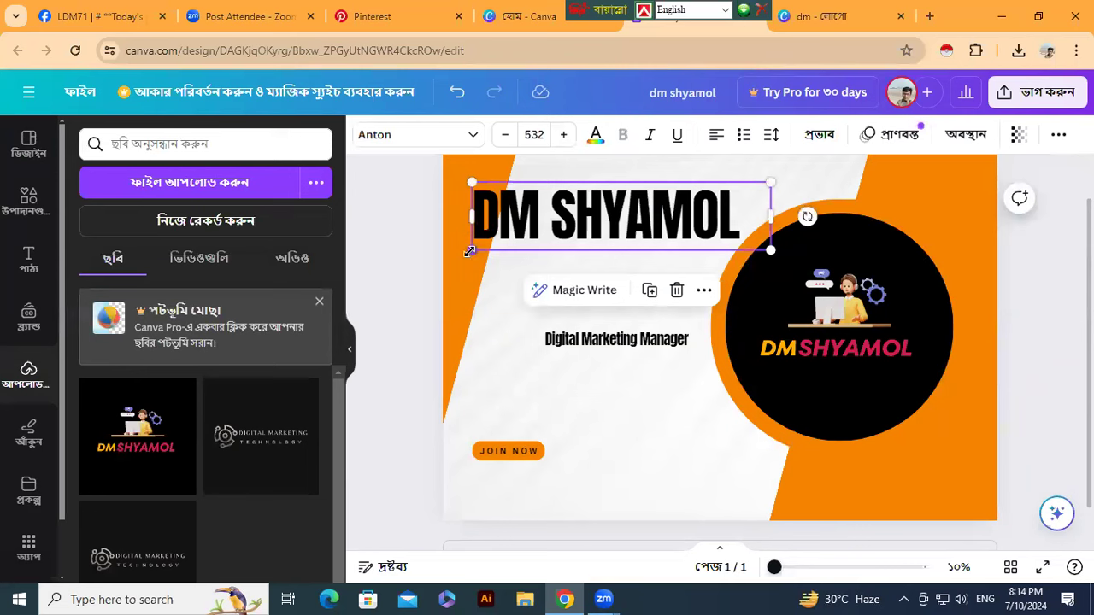
pyautogui.moveTo(480, 250); pyautogui.dragTo(589, 225)
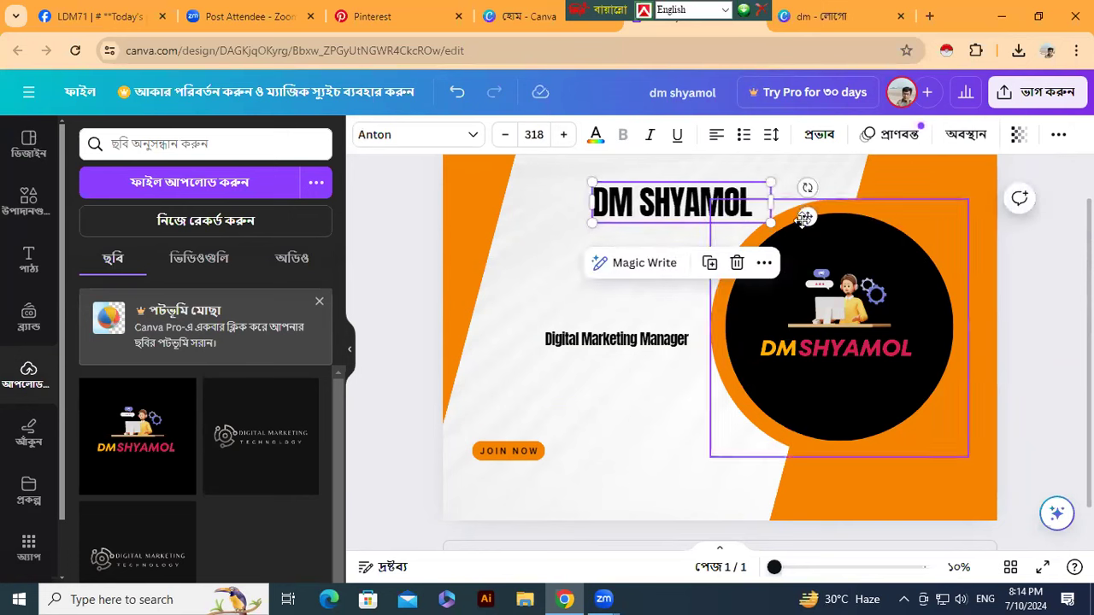
pyautogui.moveTo(807, 217); pyautogui.dragTo(731, 298)
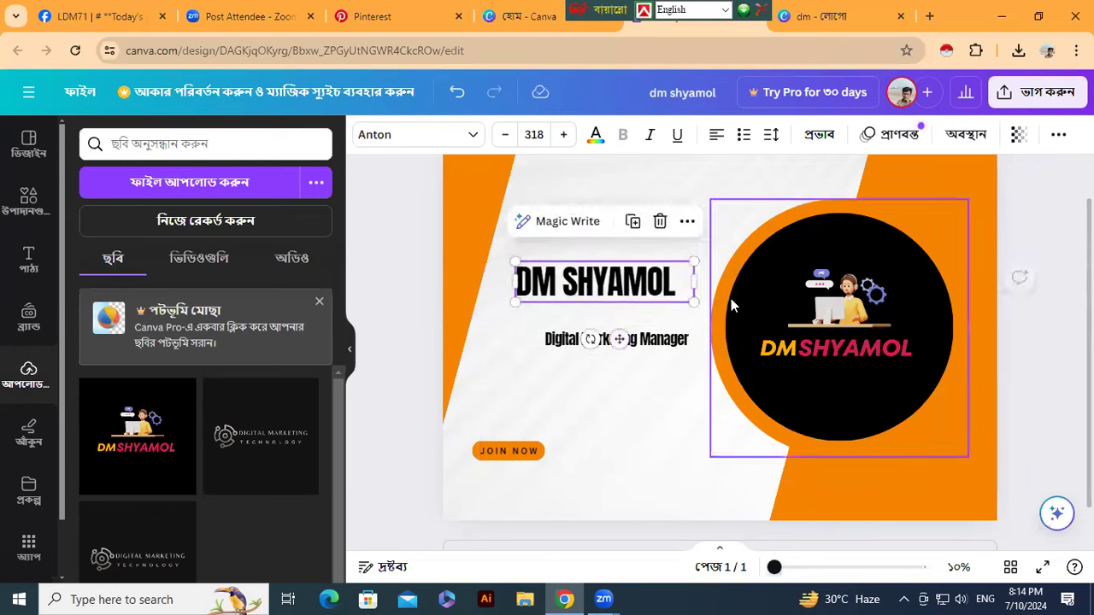
pyautogui.moveTo(695, 261); pyautogui.dragTo(712, 252)
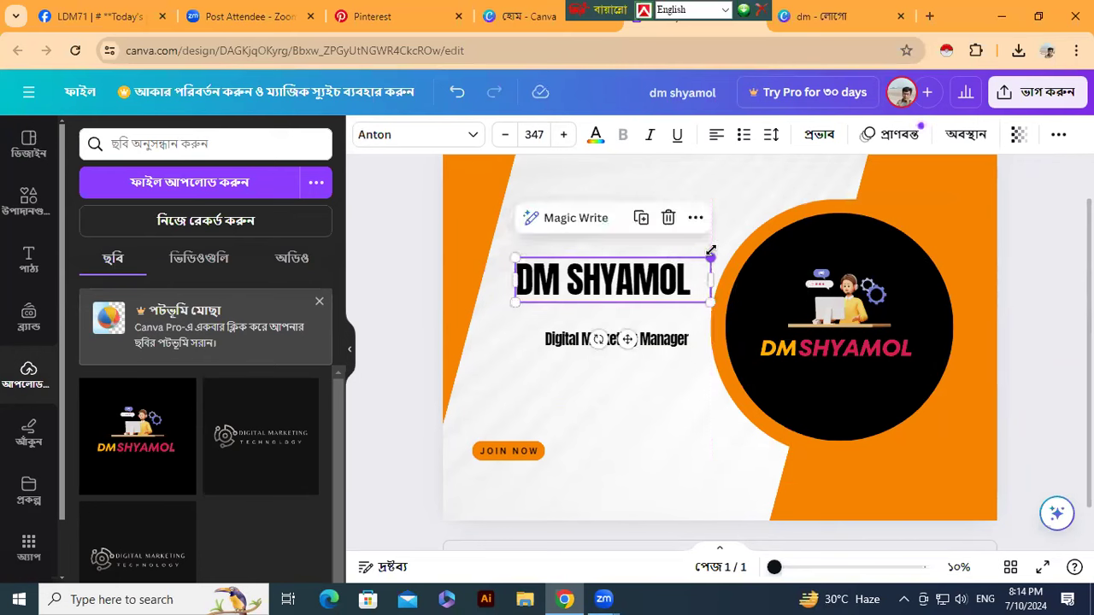
# - Place the subtitle under the heading and enlarge the heading to size 364 above it
pyautogui.click(646, 341)
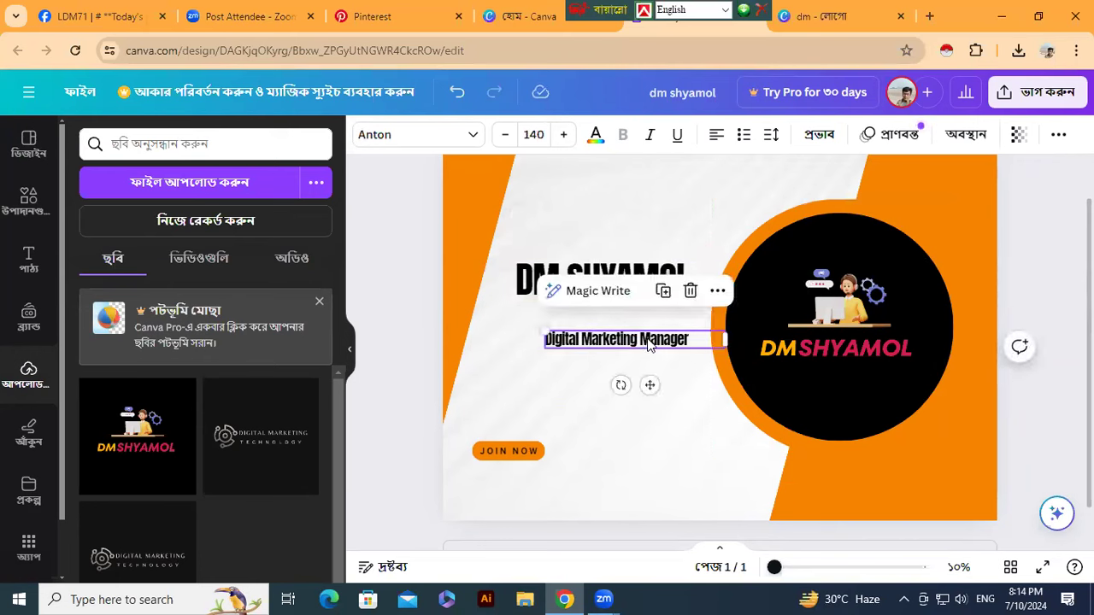
pyautogui.moveTo(648, 386); pyautogui.dragTo(618, 366)
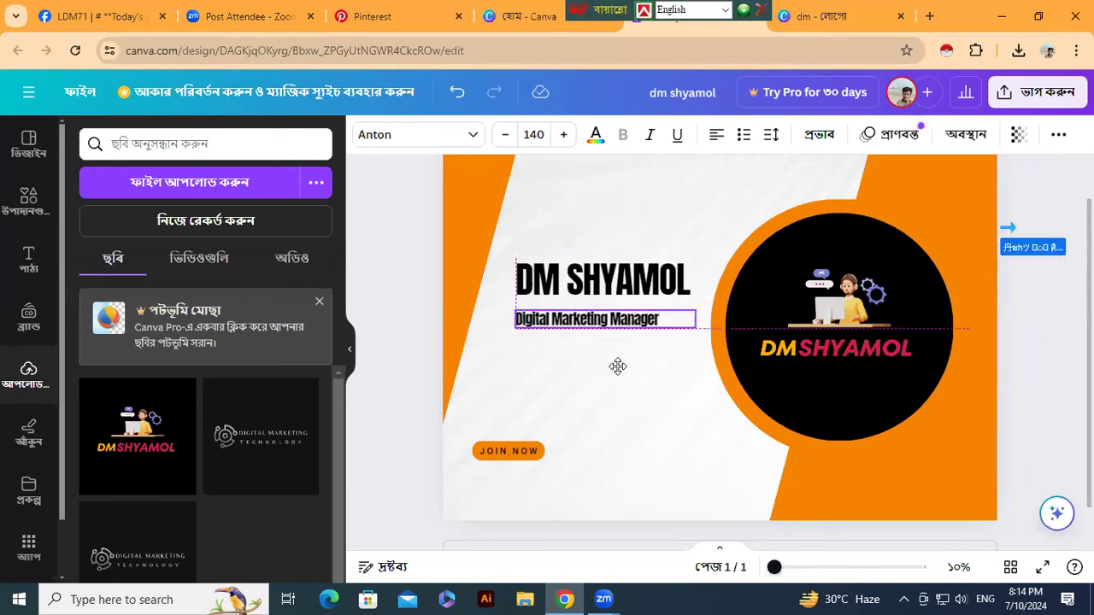
pyautogui.moveTo(618, 367); pyautogui.dragTo(618, 382)
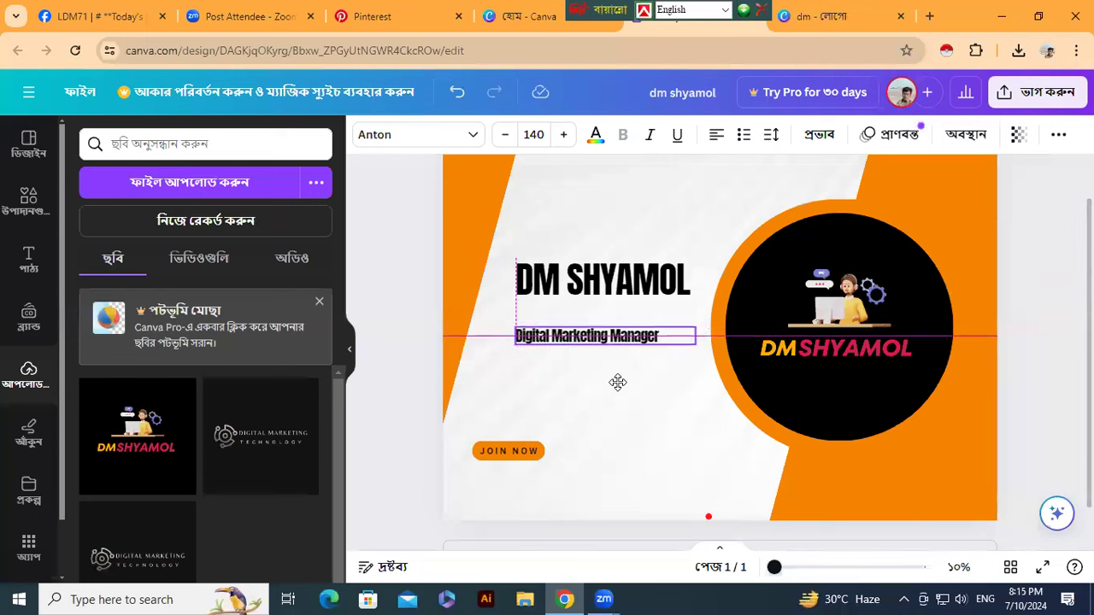
pyautogui.moveTo(618, 382); pyautogui.dragTo(618, 382)
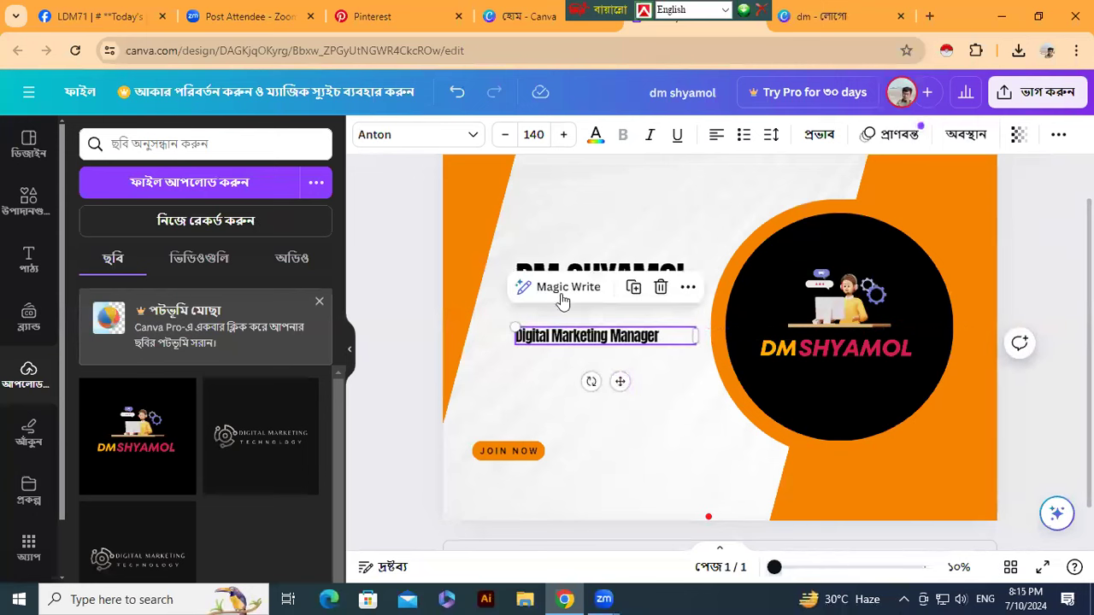
pyautogui.click(596, 273)
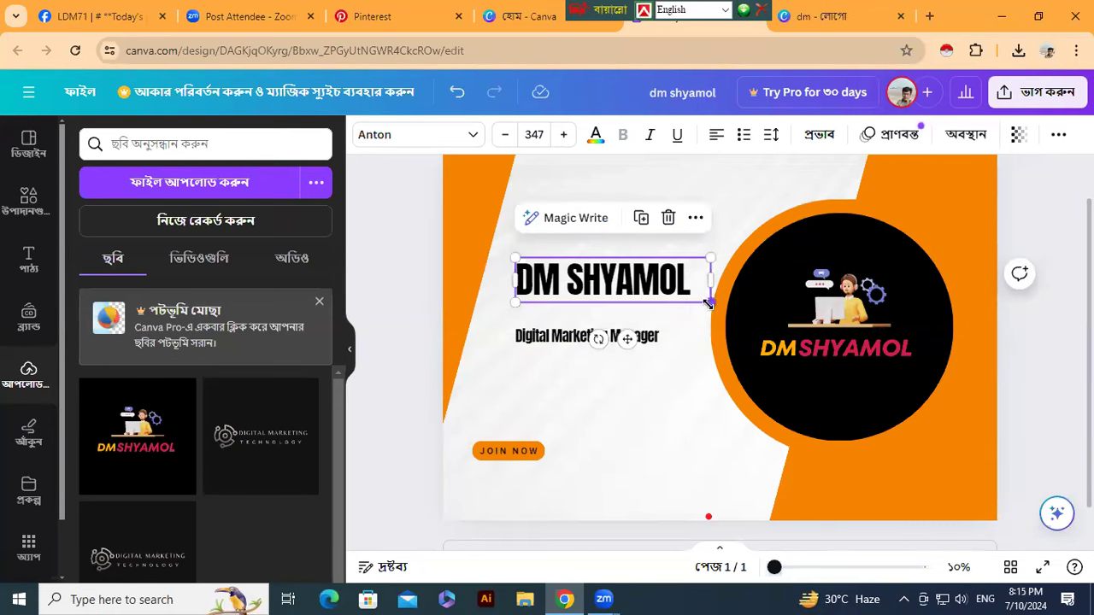
pyautogui.moveTo(710, 303); pyautogui.dragTo(720, 323)
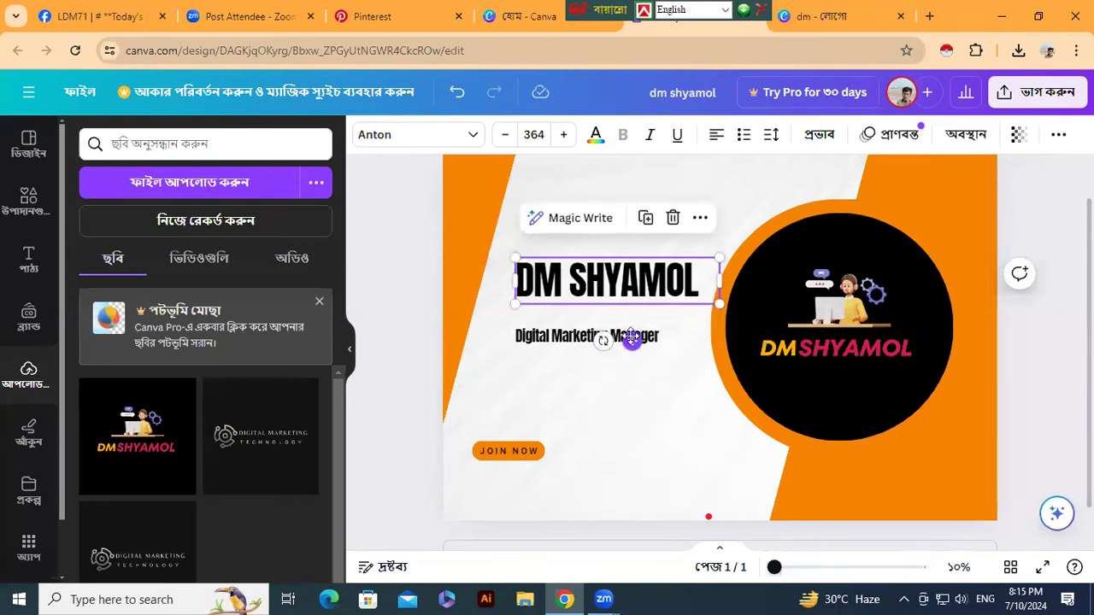
pyautogui.moveTo(631, 342); pyautogui.dragTo(629, 360)
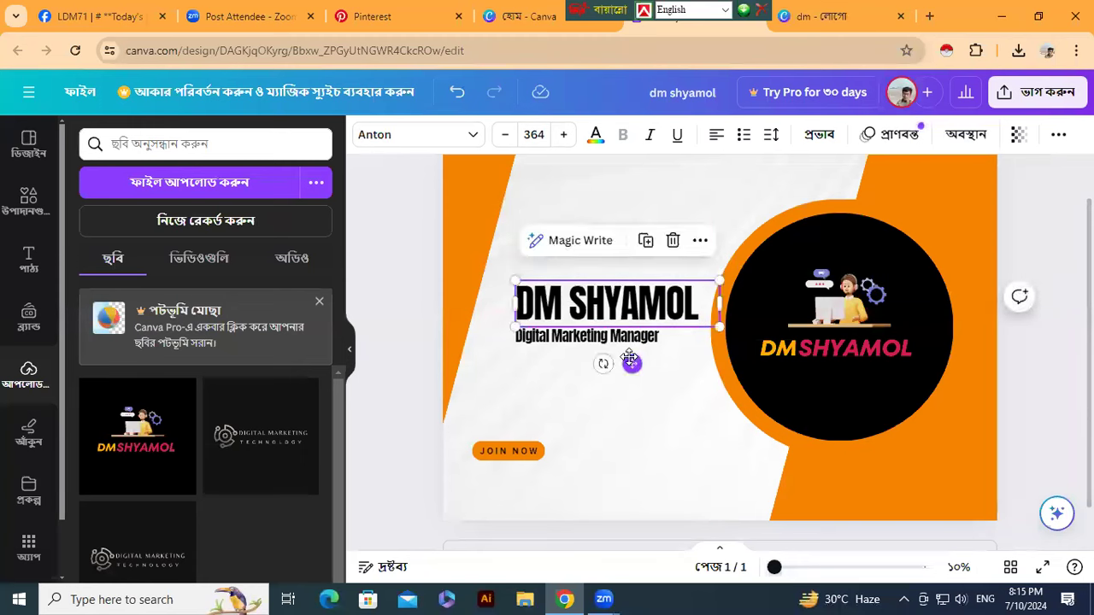
pyautogui.click(407, 437)
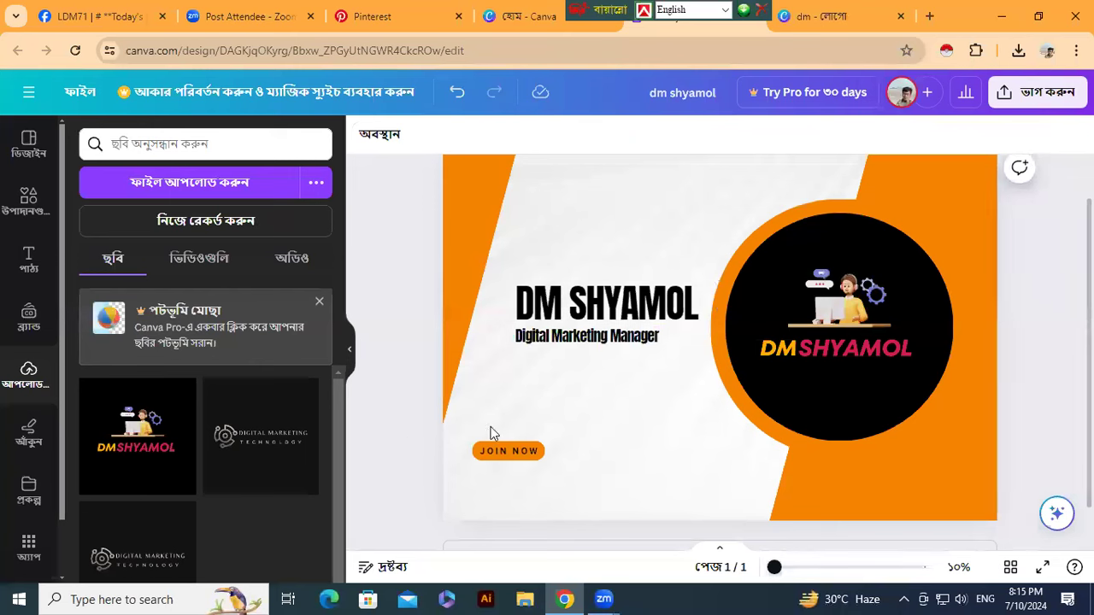
# - Shrink the circular logo slightly and shift it left and down beside the heading
pyautogui.click(790, 413)
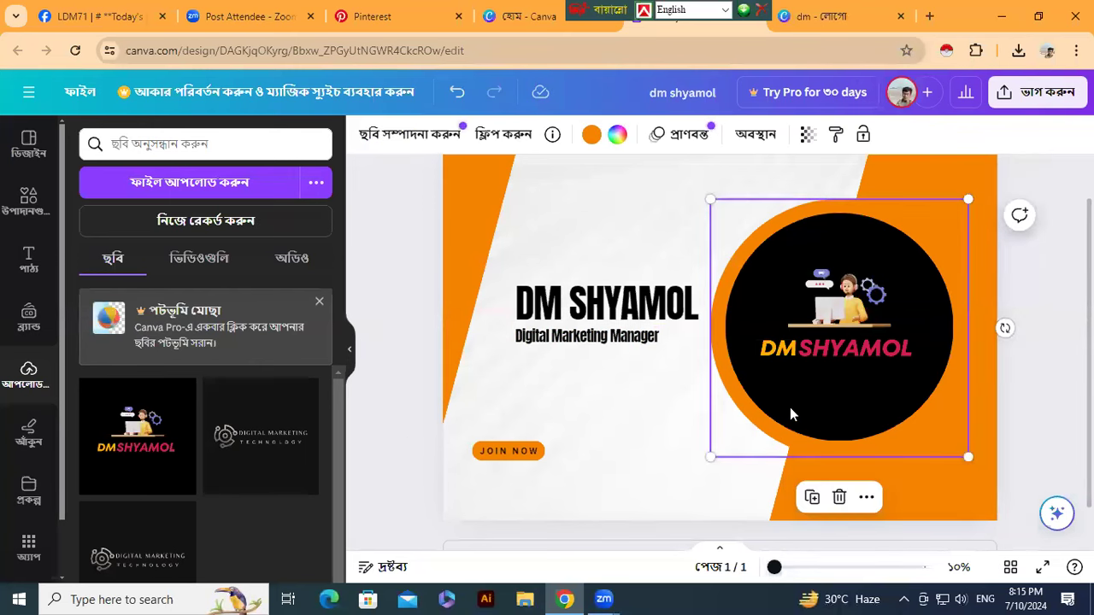
pyautogui.moveTo(711, 456); pyautogui.dragTo(778, 384)
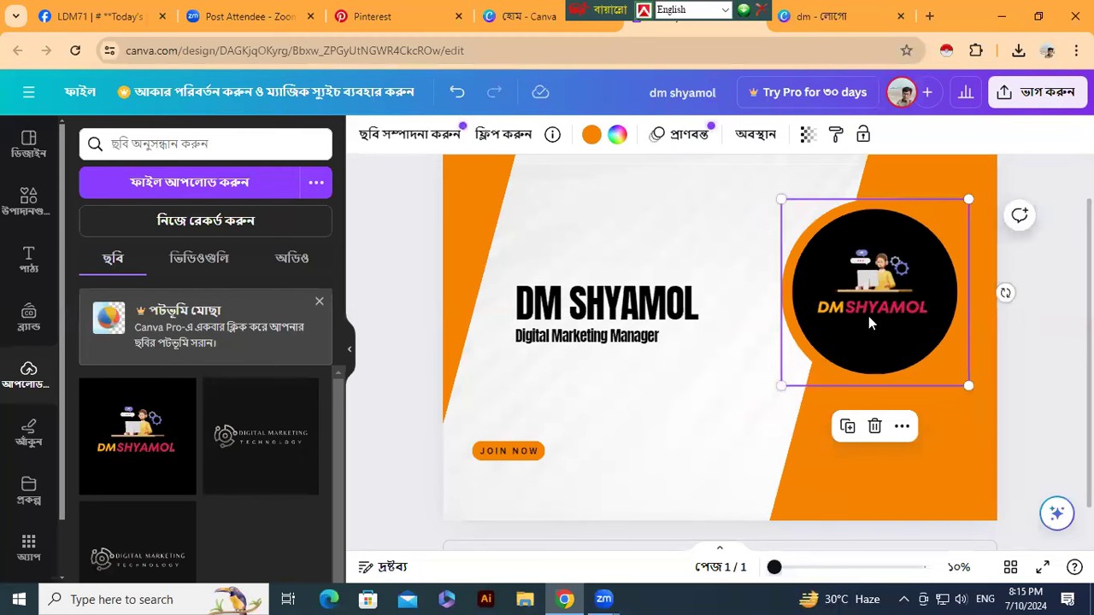
pyautogui.moveTo(868, 317); pyautogui.dragTo(826, 352)
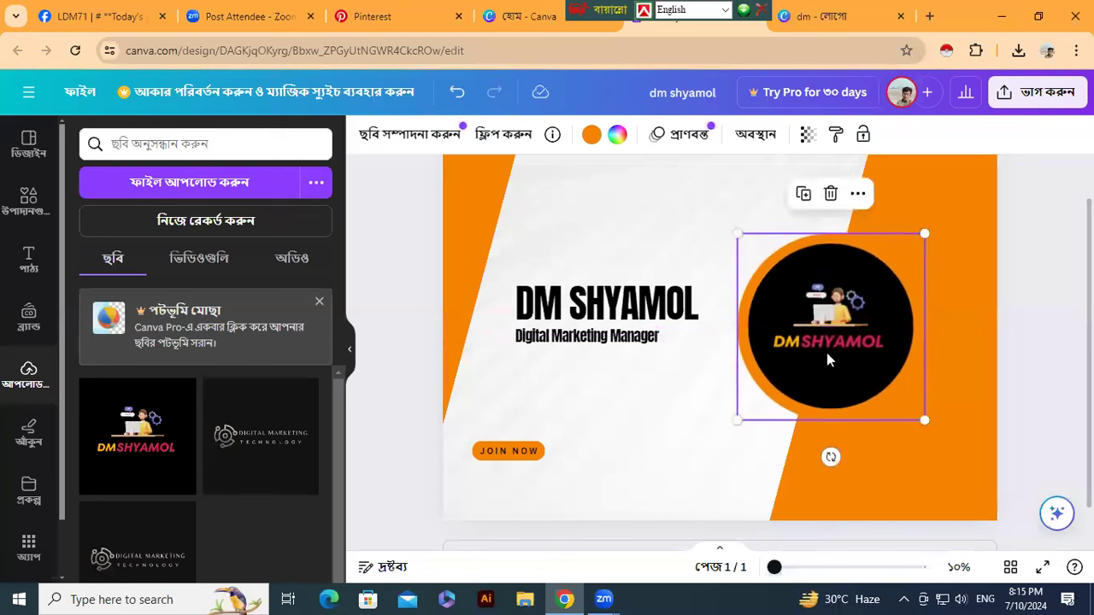
# - Change the JOIN NOW button text to FOLLOW ME and move it under the subtitle
pyautogui.click(506, 456)
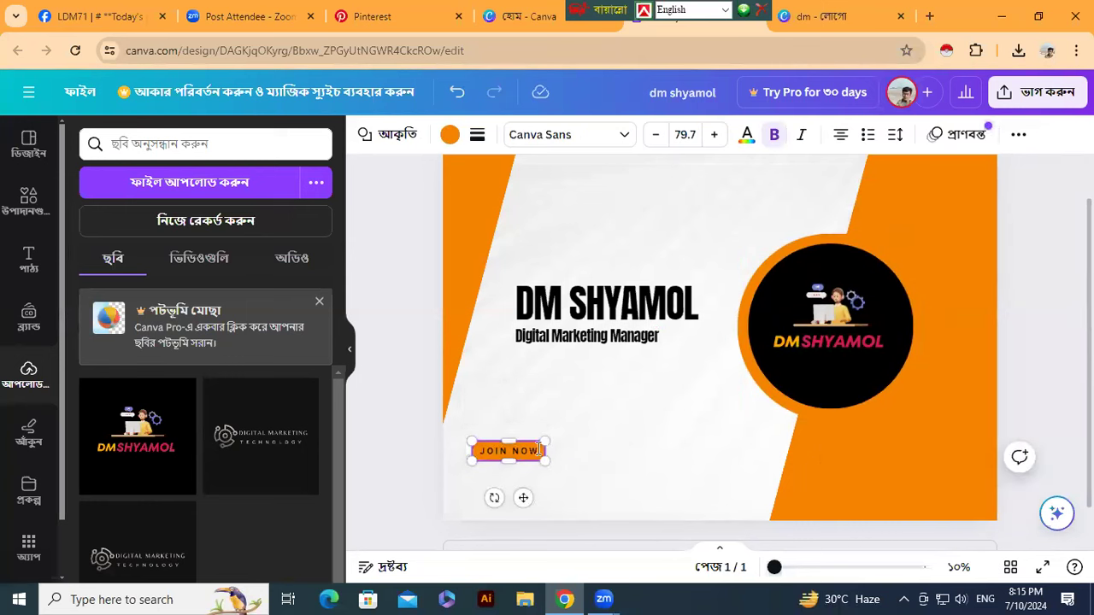
pyautogui.doubleClick(531, 450)
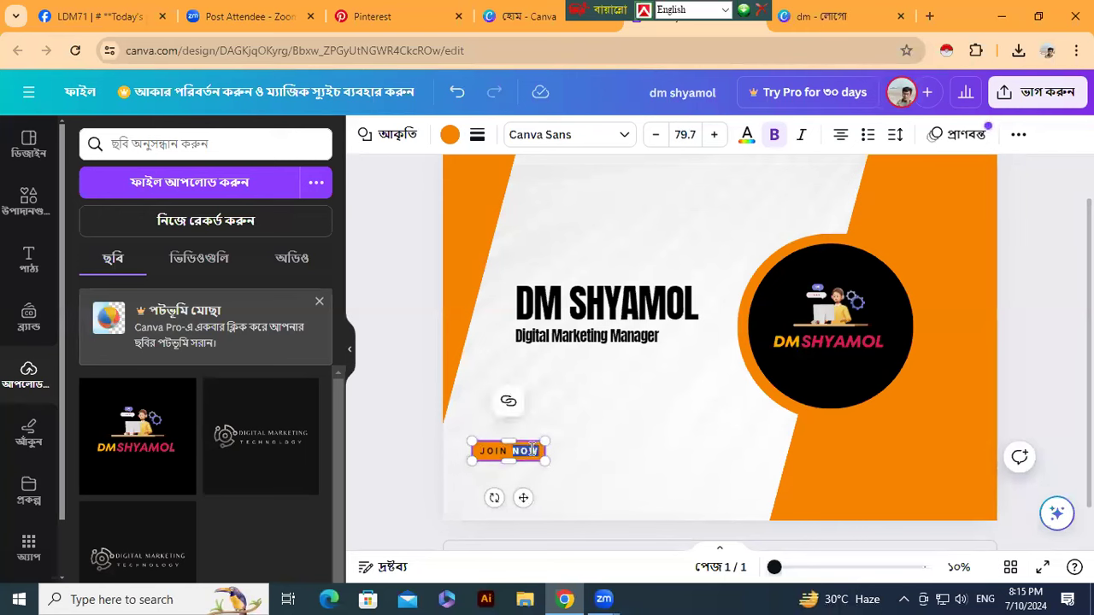
pyautogui.press('BackSpace')
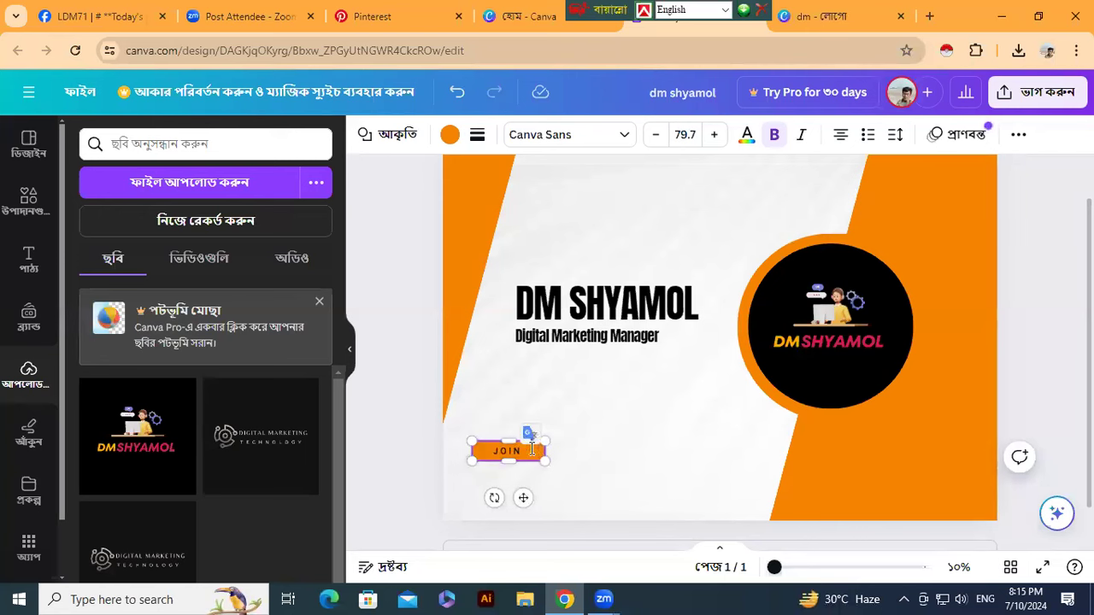
pyautogui.press('BackSpace')
pyautogui.press('BackSpace')
pyautogui.press('BackSpace')
pyautogui.press('BackSpace')
pyautogui.press('BackSpace')
pyautogui.write('FOLLOW ME')
pyautogui.moveTo(523, 497); pyautogui.dragTo(606, 413)
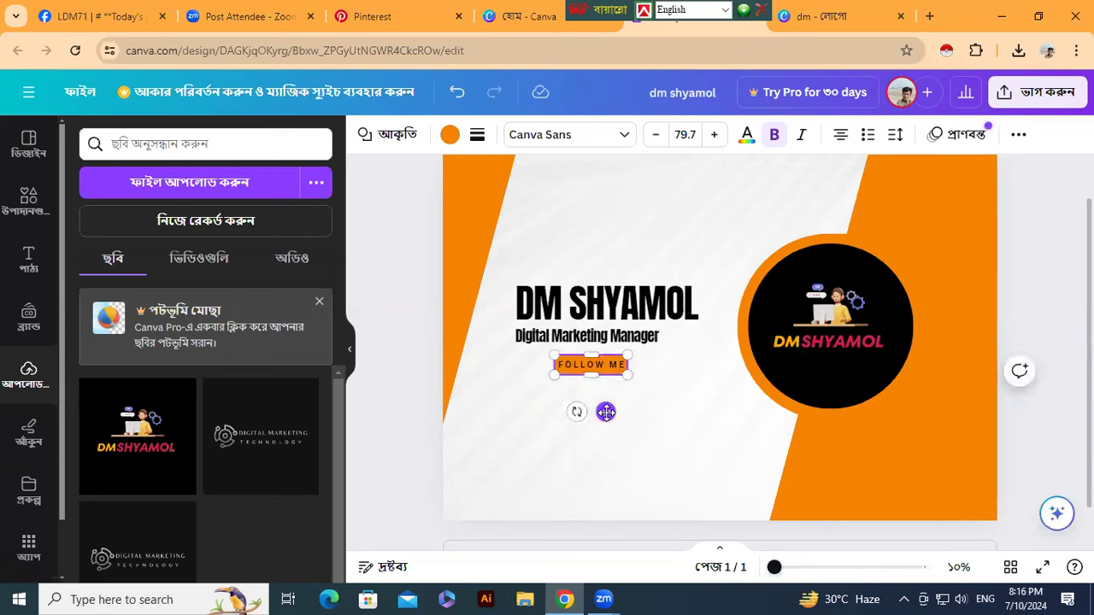
pyautogui.click(524, 339)
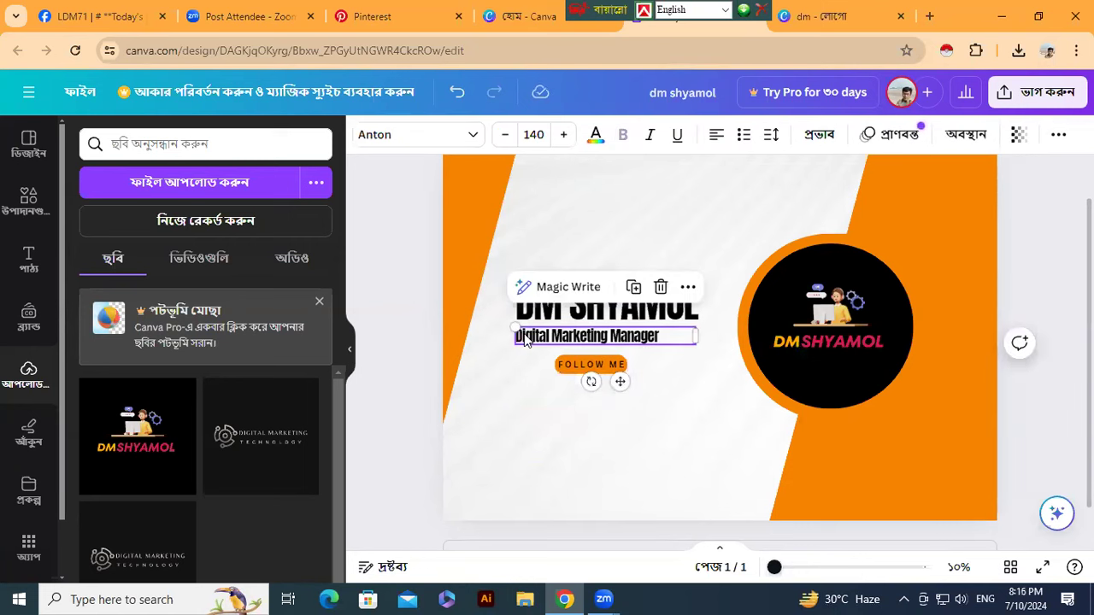
# - Raise the subtitle font size to 176, adjust its letter spacing and recentre it
pyautogui.click(563, 135)
pyautogui.click(563, 135)
pyautogui.click(563, 135)
pyautogui.click(563, 135)
pyautogui.click(563, 135)
pyautogui.click(563, 135)
pyautogui.click(563, 135)
pyautogui.click(563, 135)
pyautogui.click(563, 135)
pyautogui.click(563, 135)
pyautogui.click(563, 135)
pyautogui.click(563, 135)
pyautogui.click(564, 135)
pyautogui.click(563, 135)
pyautogui.click(563, 135)
pyautogui.click(563, 135)
pyautogui.click(563, 135)
pyautogui.click(564, 135)
pyautogui.click(563, 135)
pyautogui.click(563, 135)
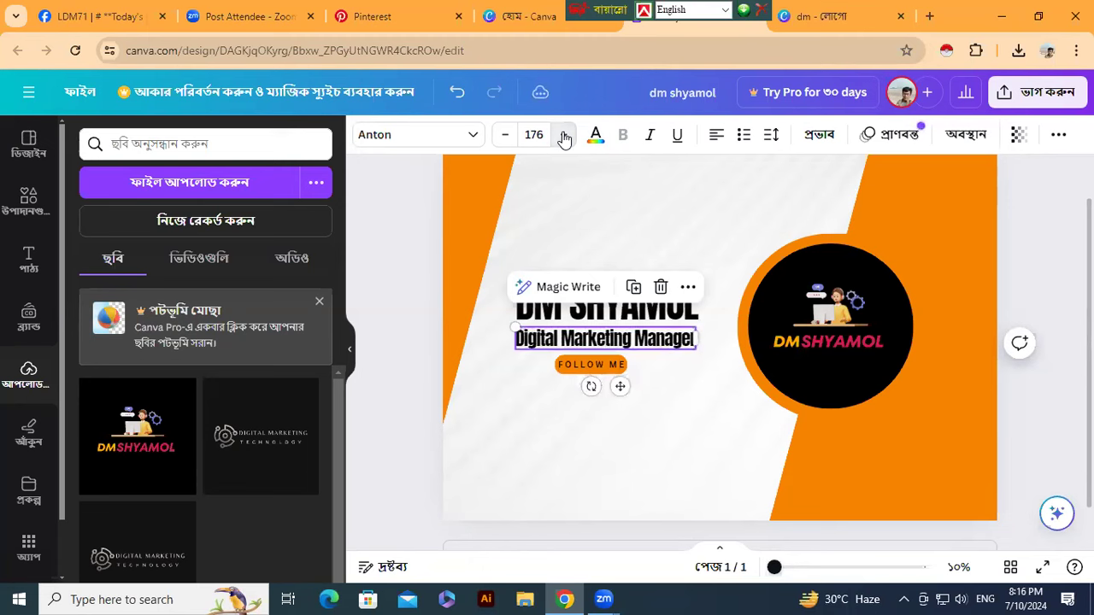
pyautogui.click(772, 138)
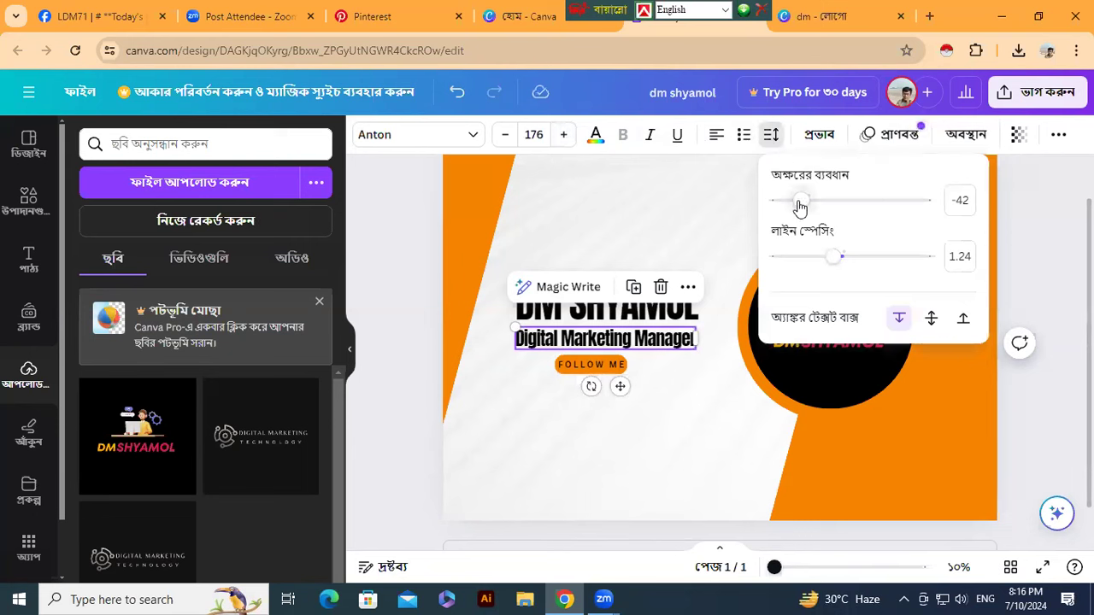
pyautogui.moveTo(802, 207); pyautogui.dragTo(808, 203)
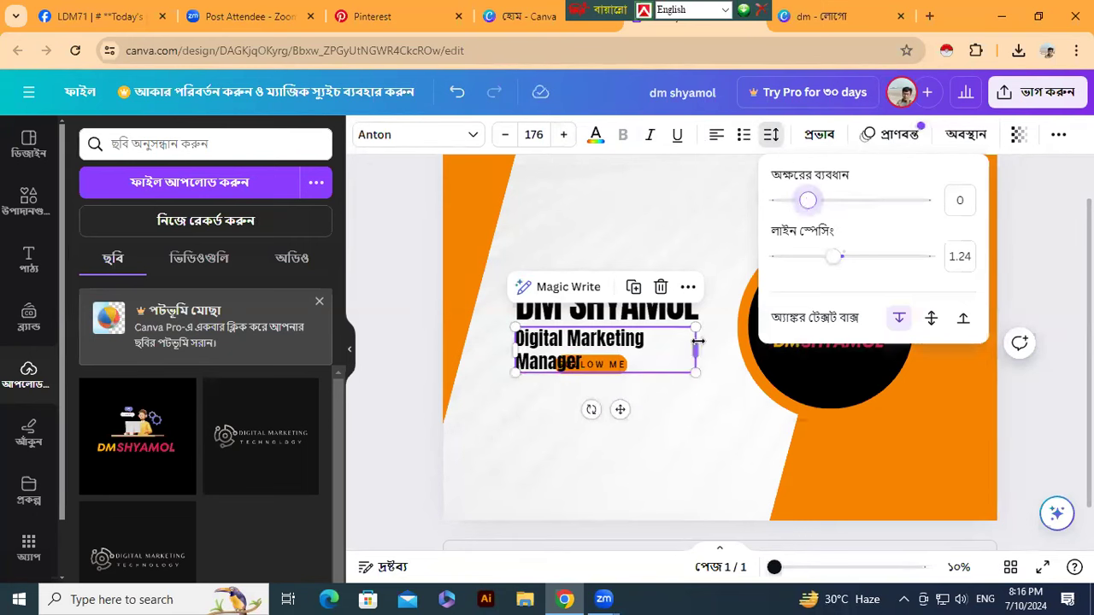
pyautogui.moveTo(695, 349); pyautogui.dragTo(723, 343)
# - Enlarge the DM SHYAMOL heading to size 395
pyautogui.click(658, 318)
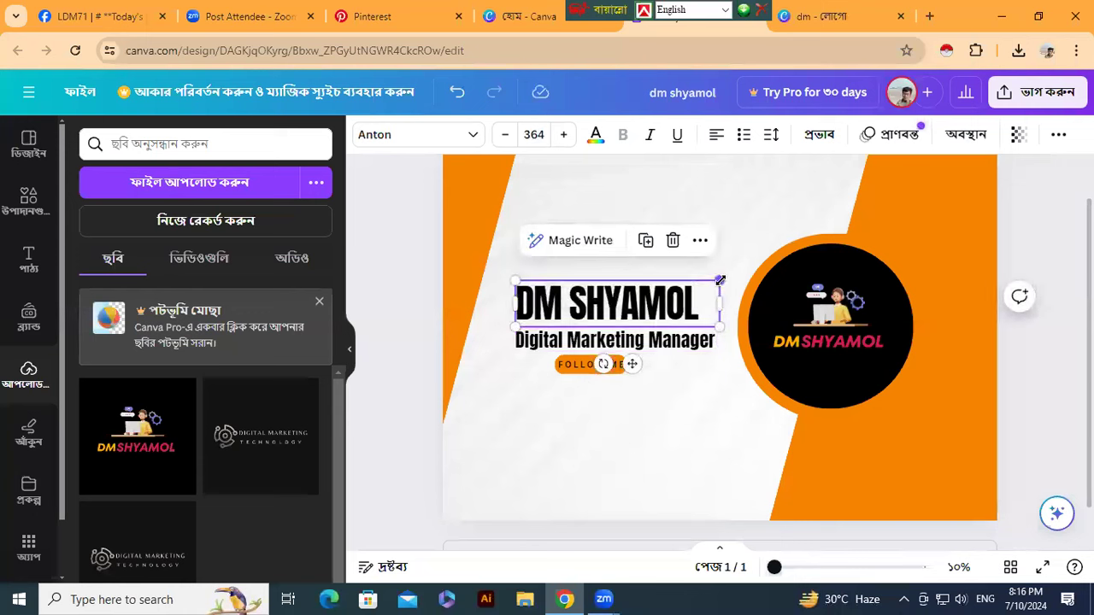
pyautogui.moveTo(723, 276)
pyautogui.mouseDown()
pyautogui.moveTo(750, 270)
pyautogui.moveTo(738, 274)
pyautogui.mouseUp()
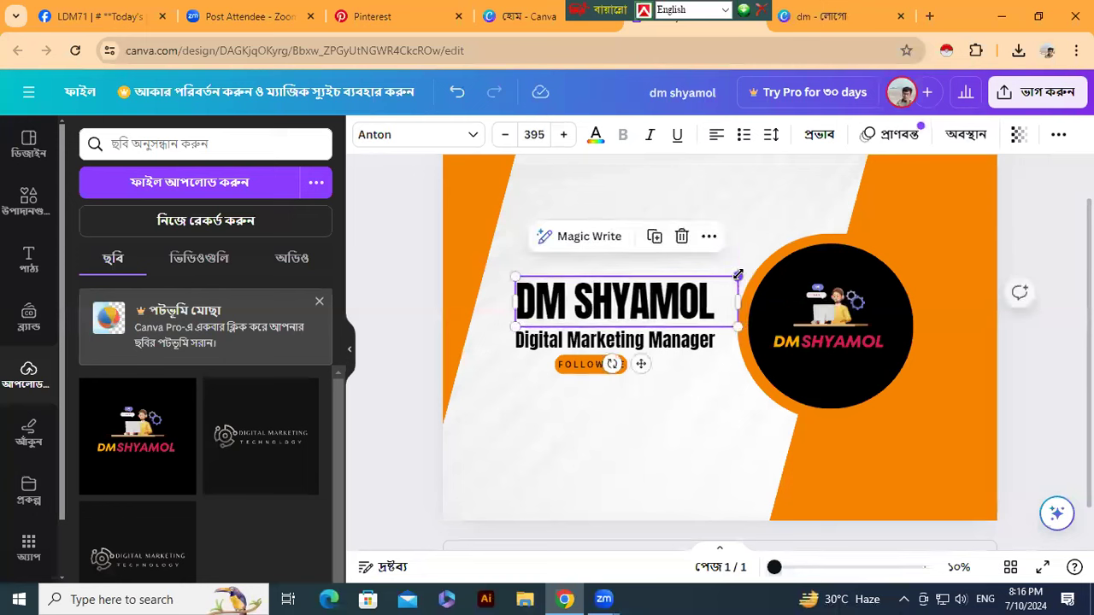
pyautogui.click(405, 434)
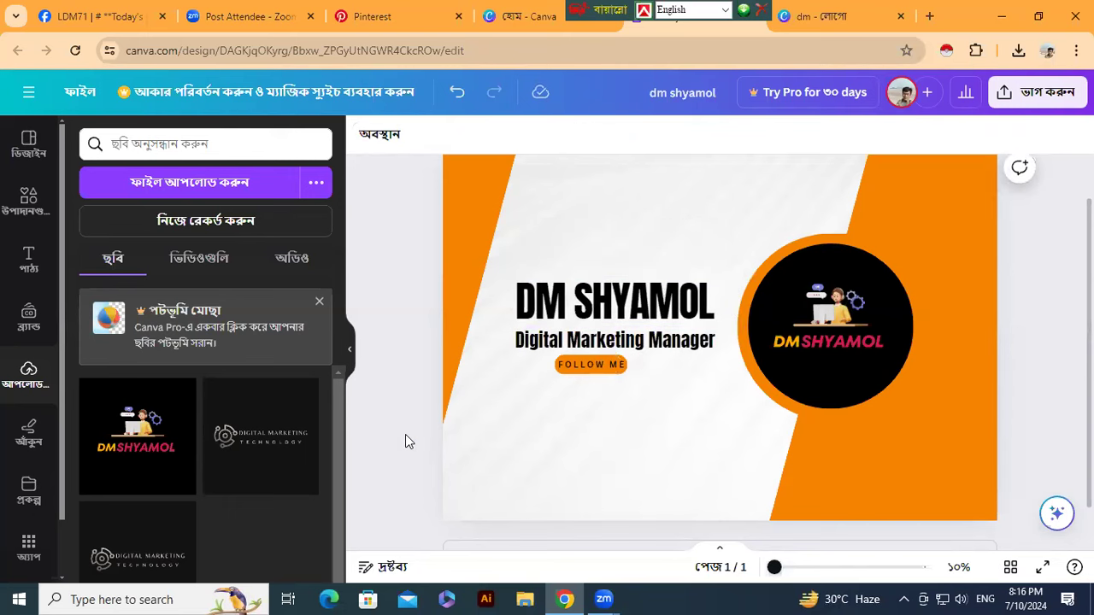
# - Colour the word DM in the heading gold
pyautogui.click(565, 308)
pyautogui.click(566, 305)
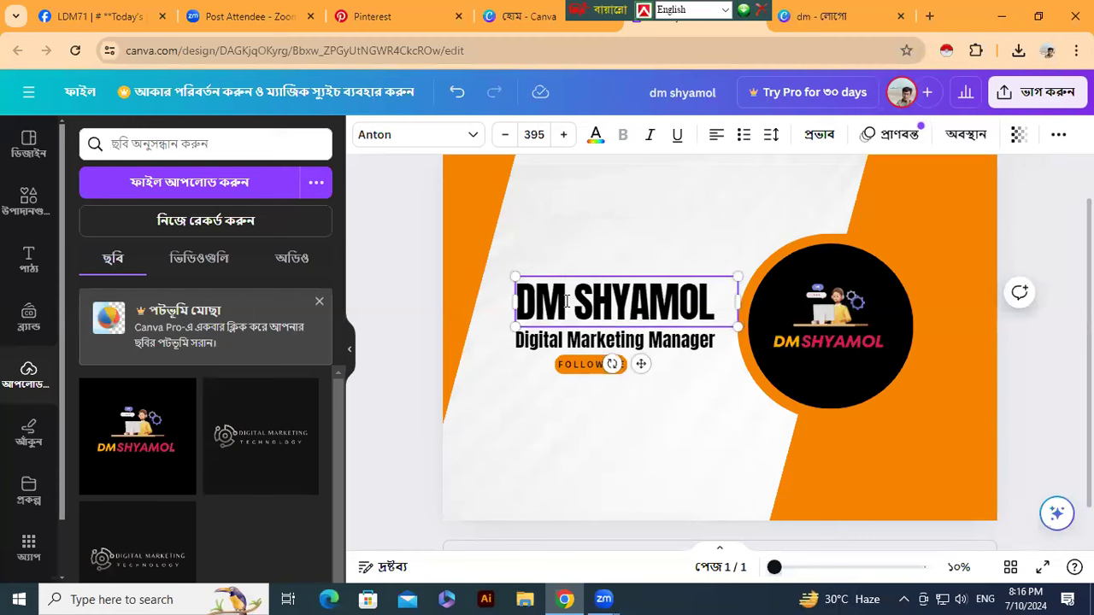
pyautogui.moveTo(565, 302); pyautogui.dragTo(511, 299)
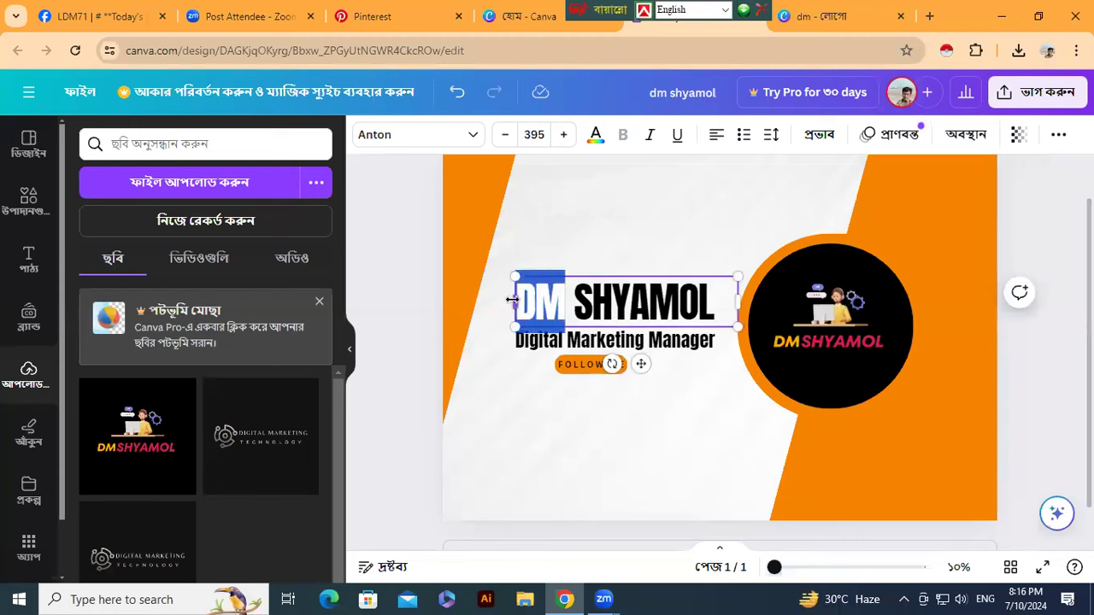
pyautogui.click(595, 137)
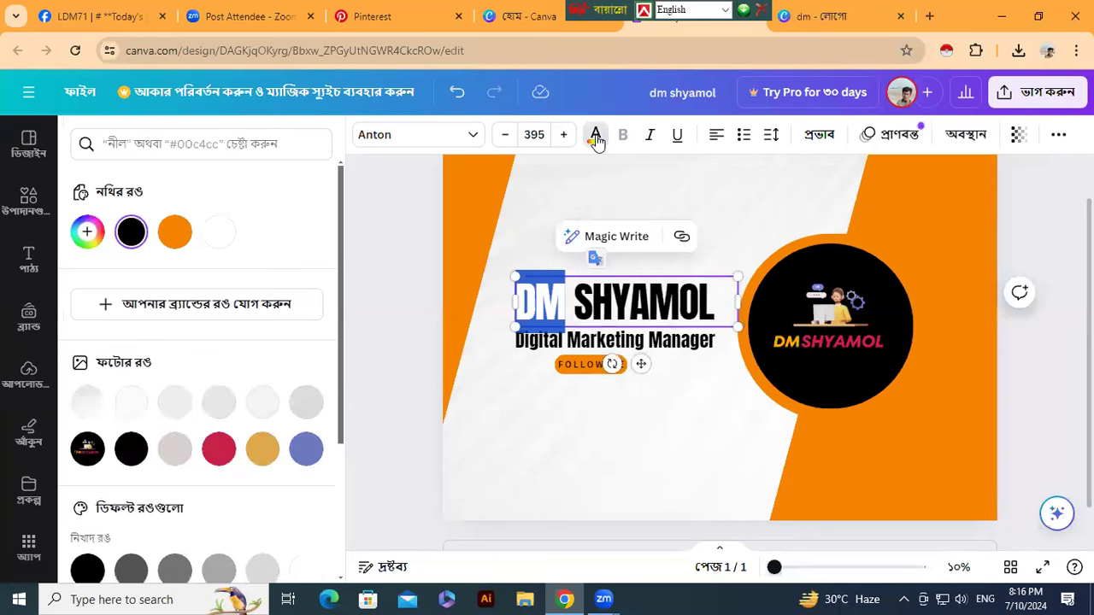
pyautogui.click(263, 451)
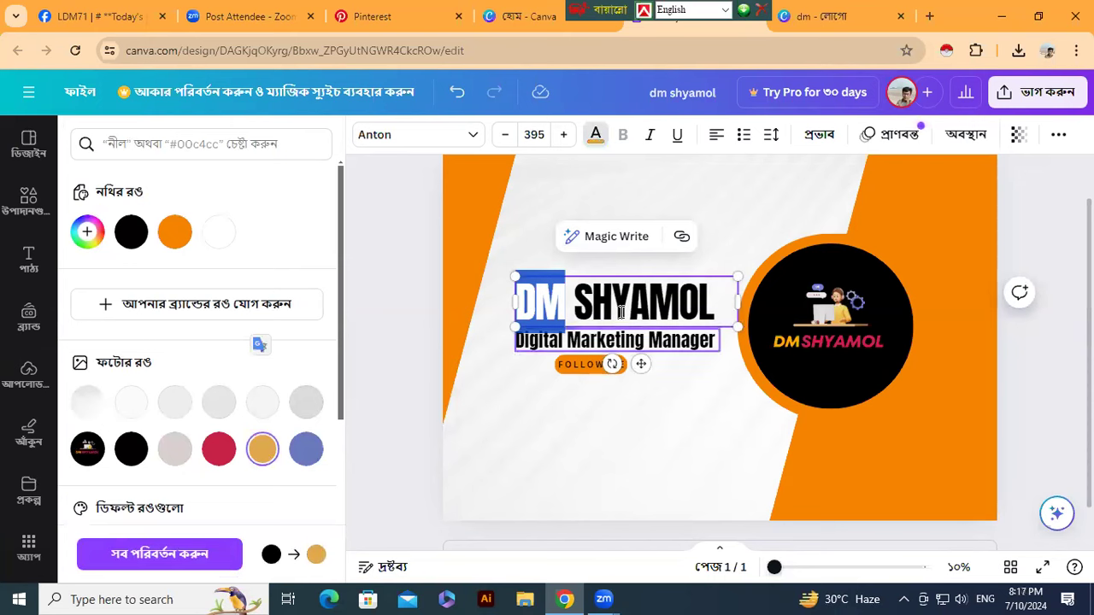
pyautogui.press('Escape')
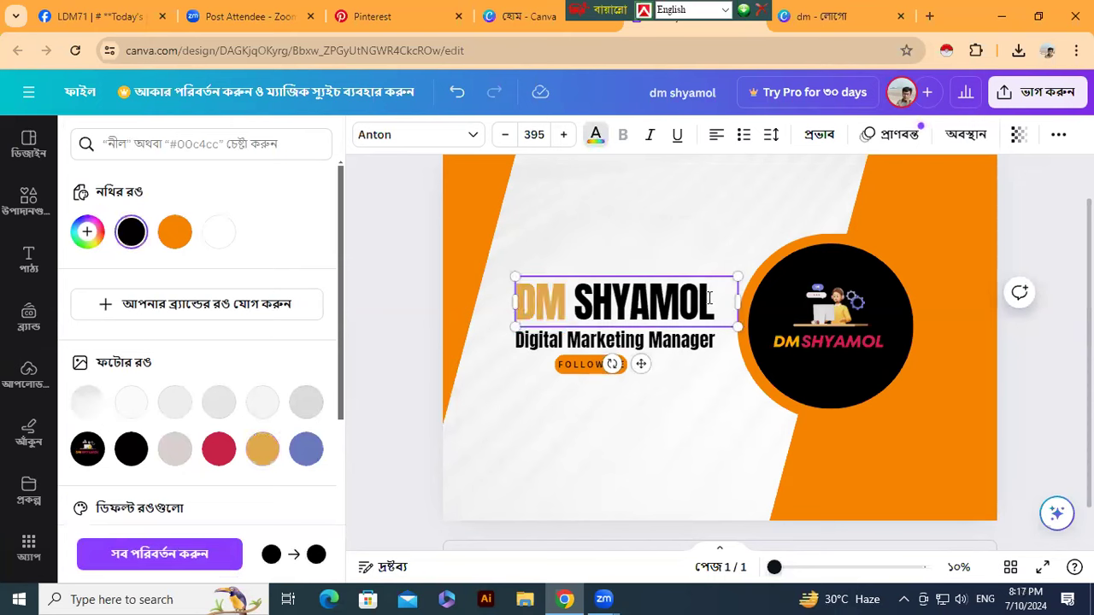
# - Make SHYAMOL crimson red using the red photo colour swatch
pyautogui.moveTo(709, 303); pyautogui.dragTo(573, 304)
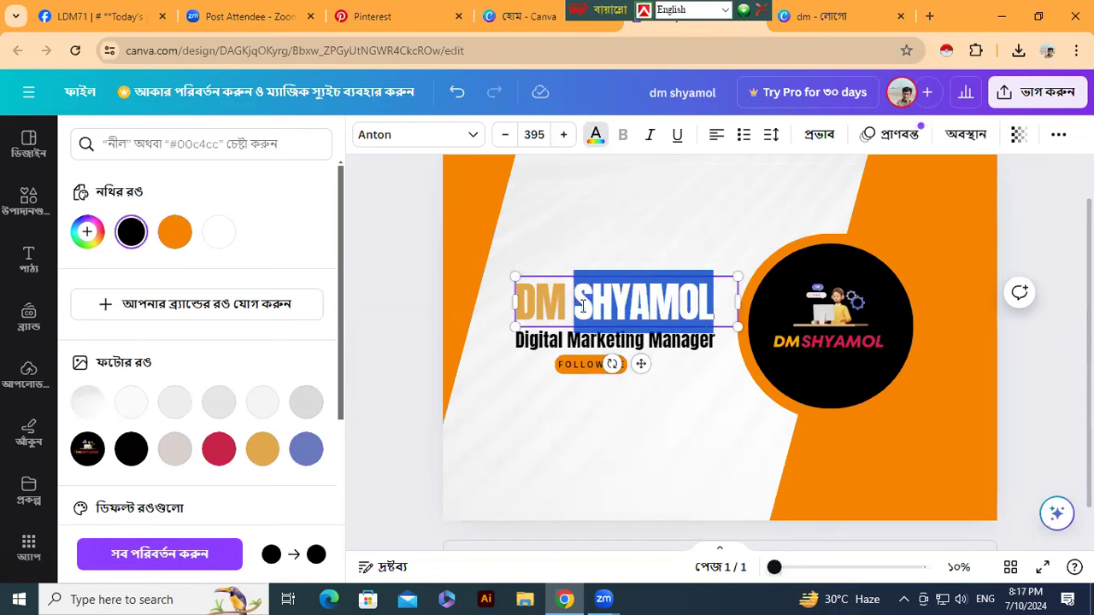
pyautogui.click(220, 456)
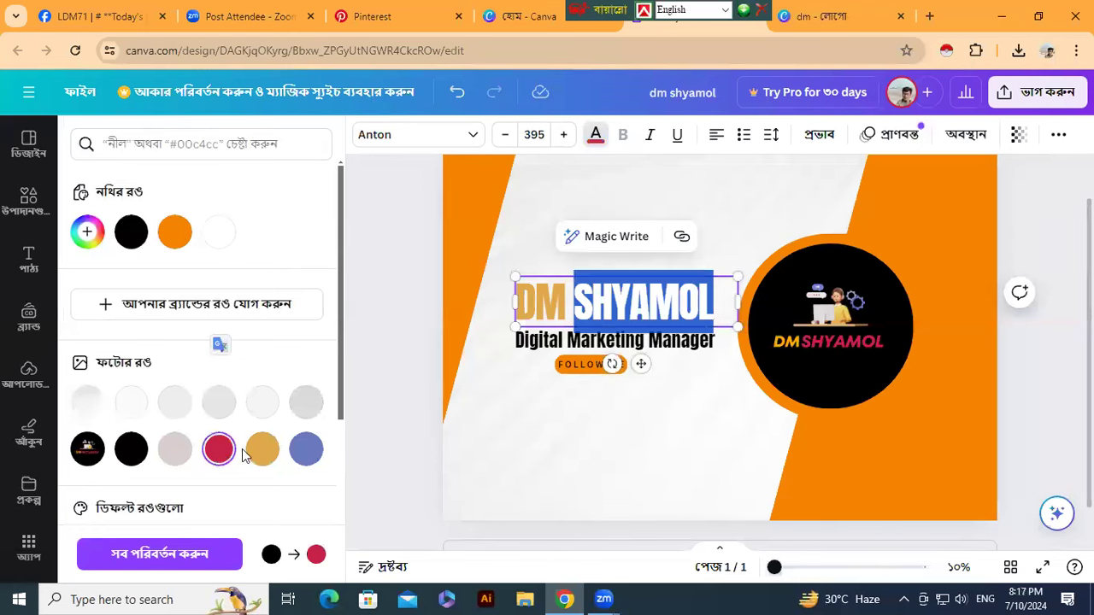
pyautogui.click(398, 418)
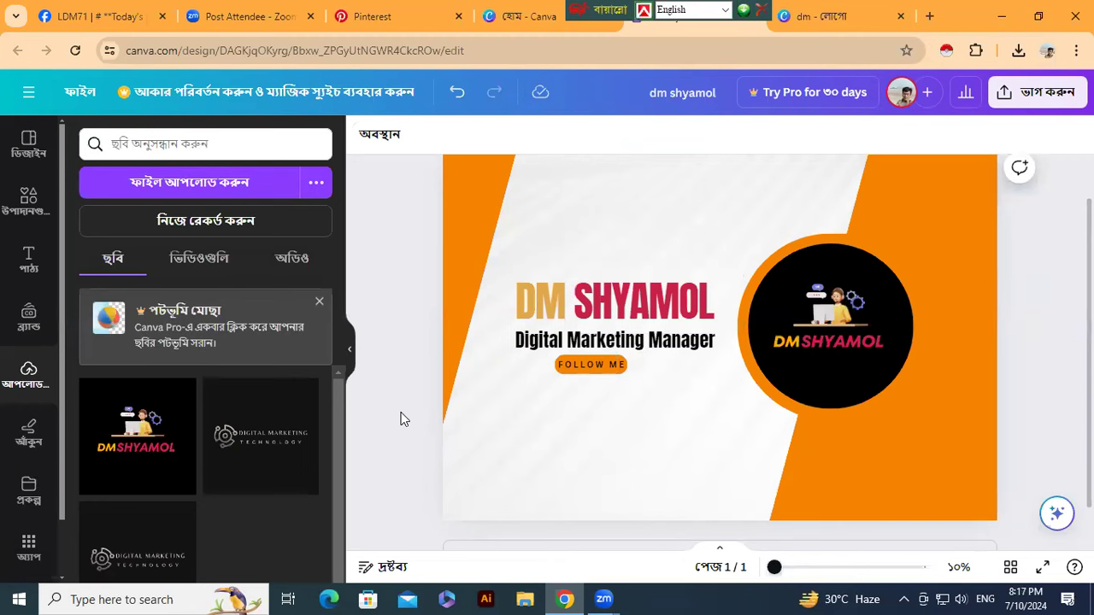
# - Recolour the left diagonal background shape crimson red
pyautogui.click(462, 307)
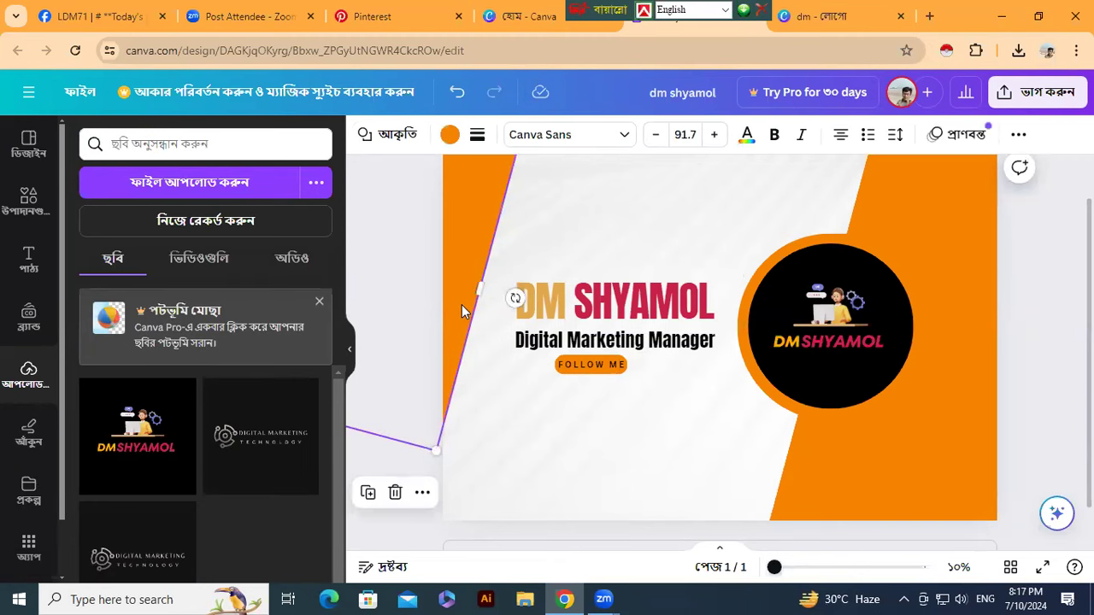
pyautogui.click(449, 137)
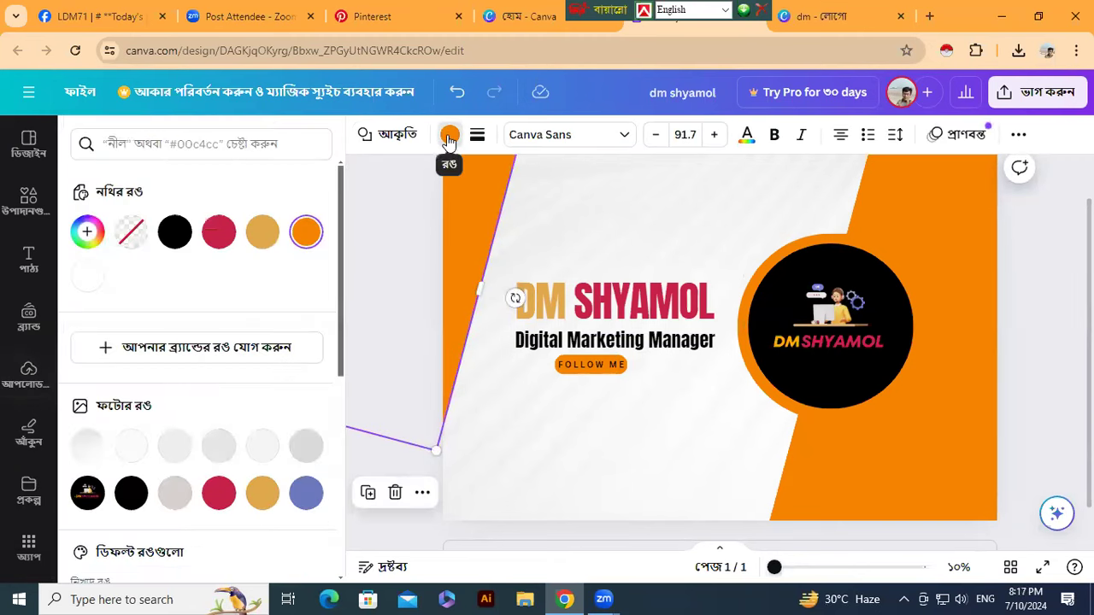
pyautogui.click(218, 493)
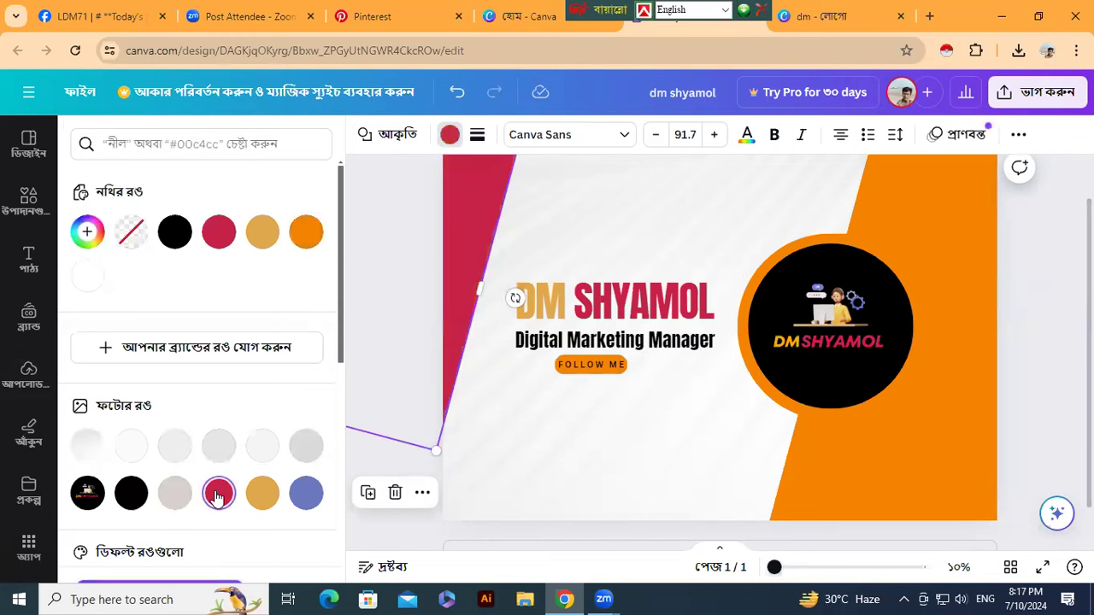
# - Turn the right diagonal shape and the logo circle's ring mustard gold
pyautogui.click(884, 463)
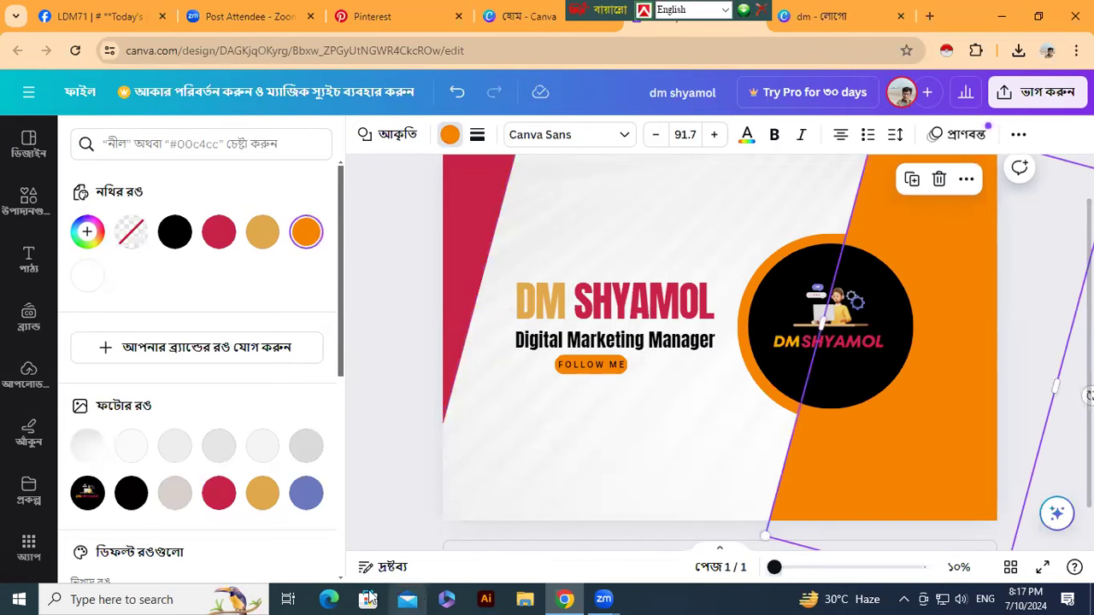
pyautogui.click(261, 495)
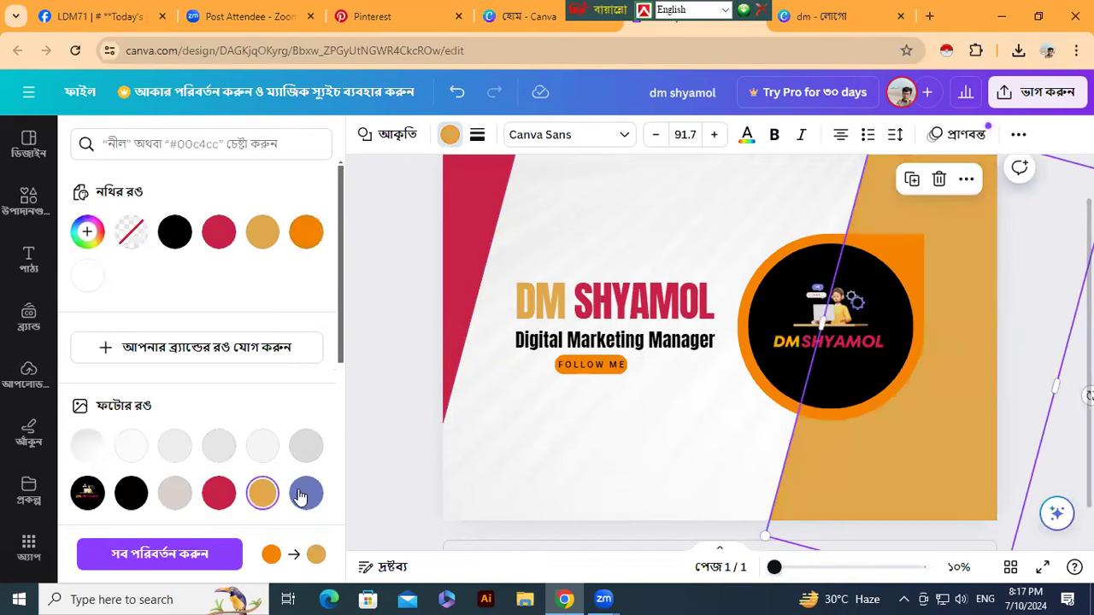
pyautogui.click(758, 381)
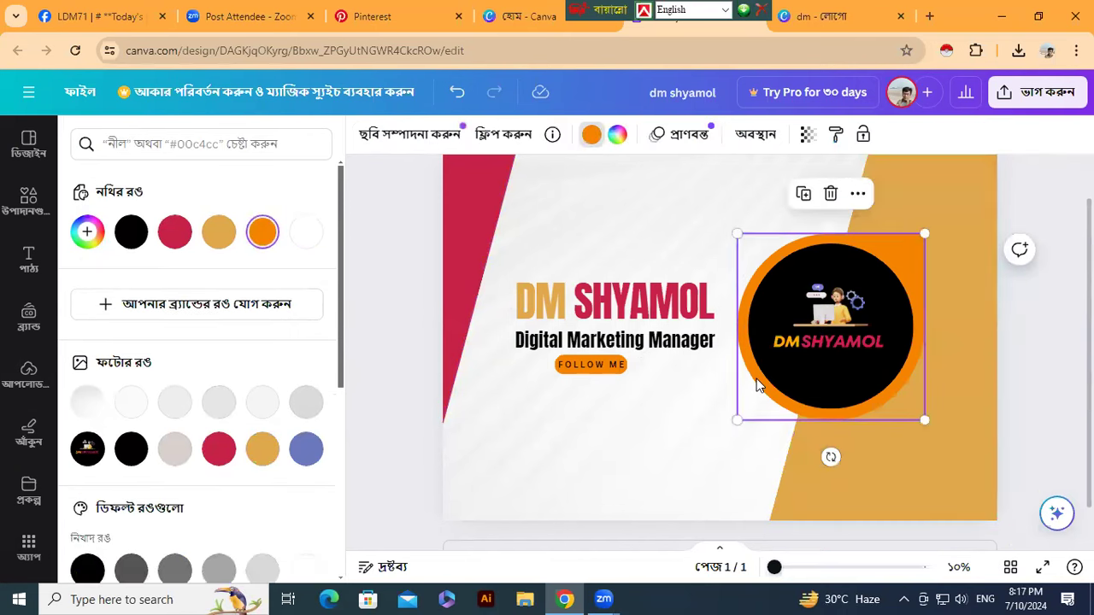
pyautogui.click(263, 460)
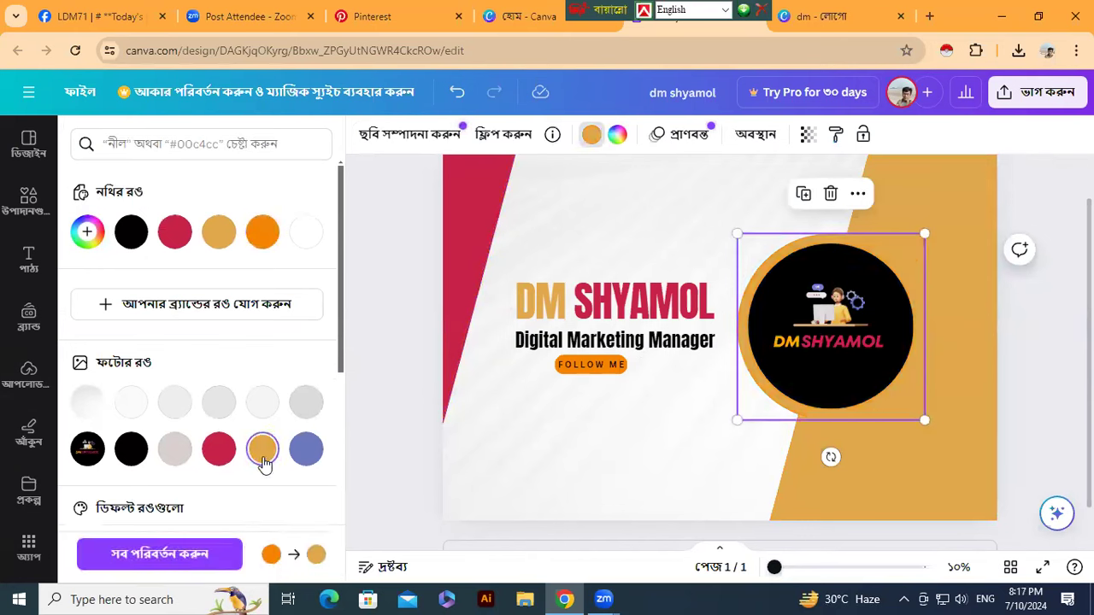
pyautogui.click(575, 373)
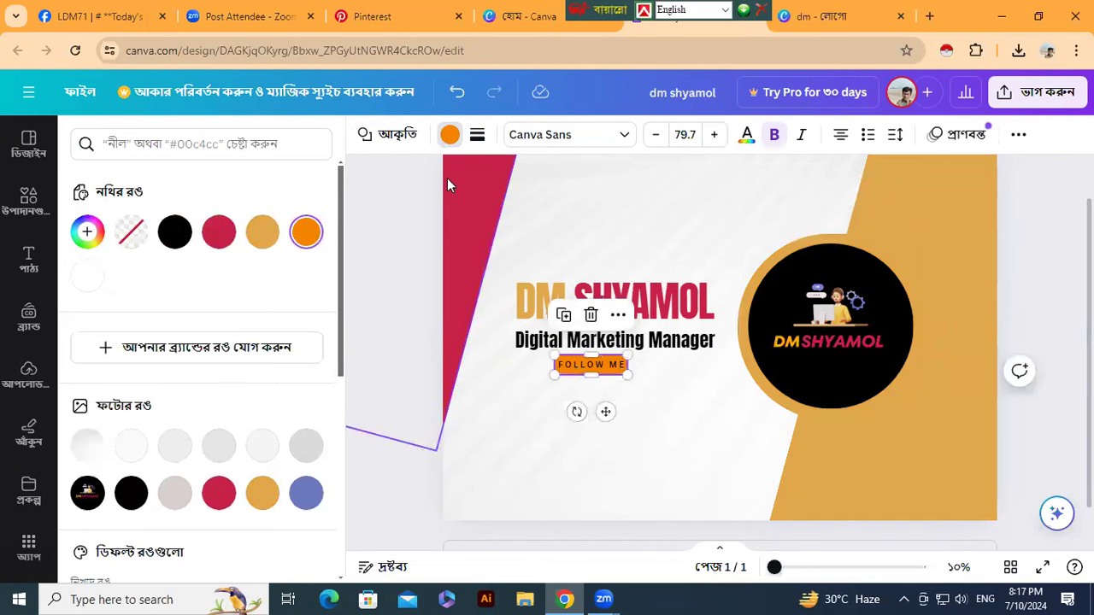
# - Fill the FOLLOW ME button mustard gold and nudge it slightly lower beneath the subtitle
pyautogui.click(448, 139)
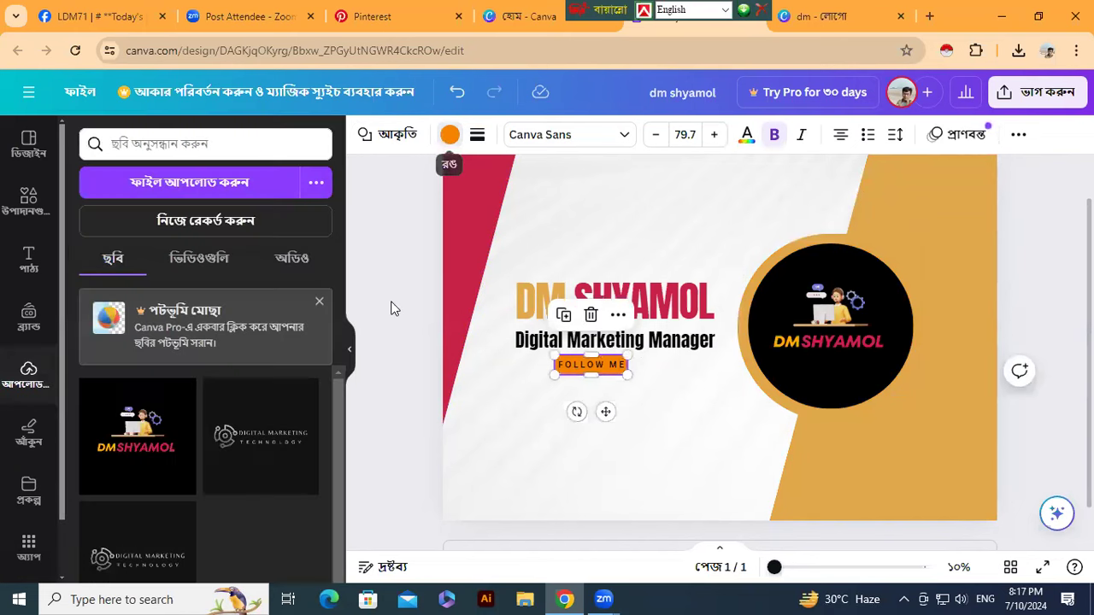
pyautogui.click(449, 137)
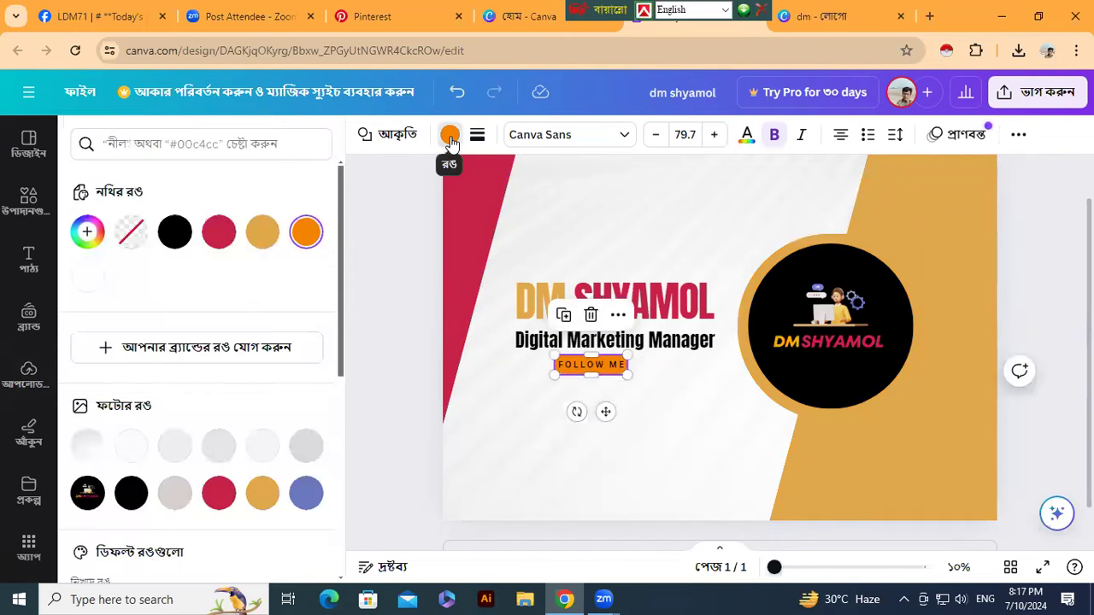
pyautogui.click(263, 498)
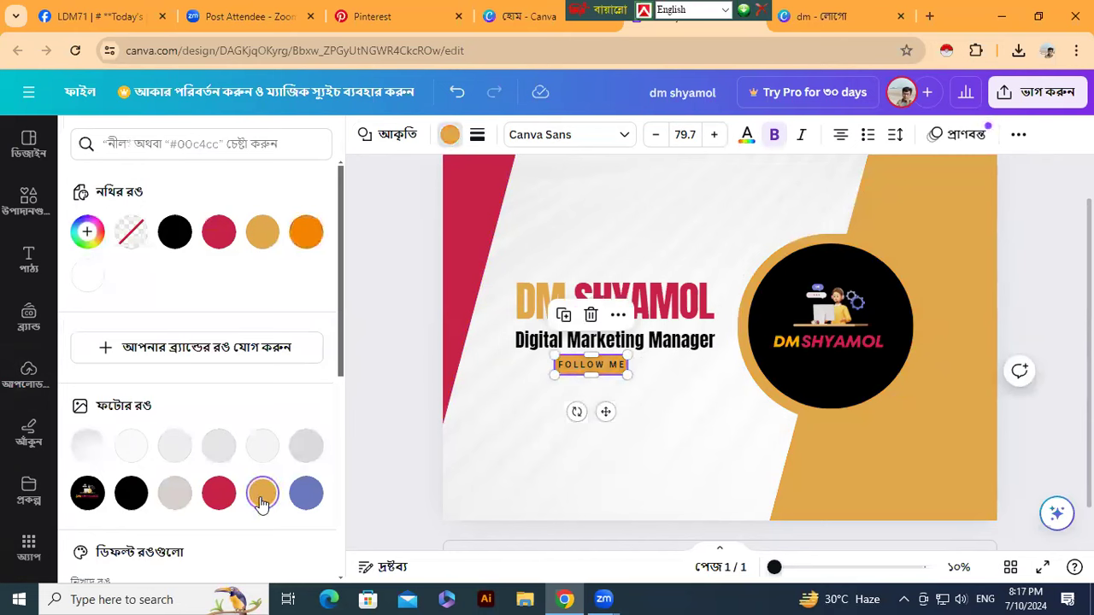
pyautogui.click(215, 499)
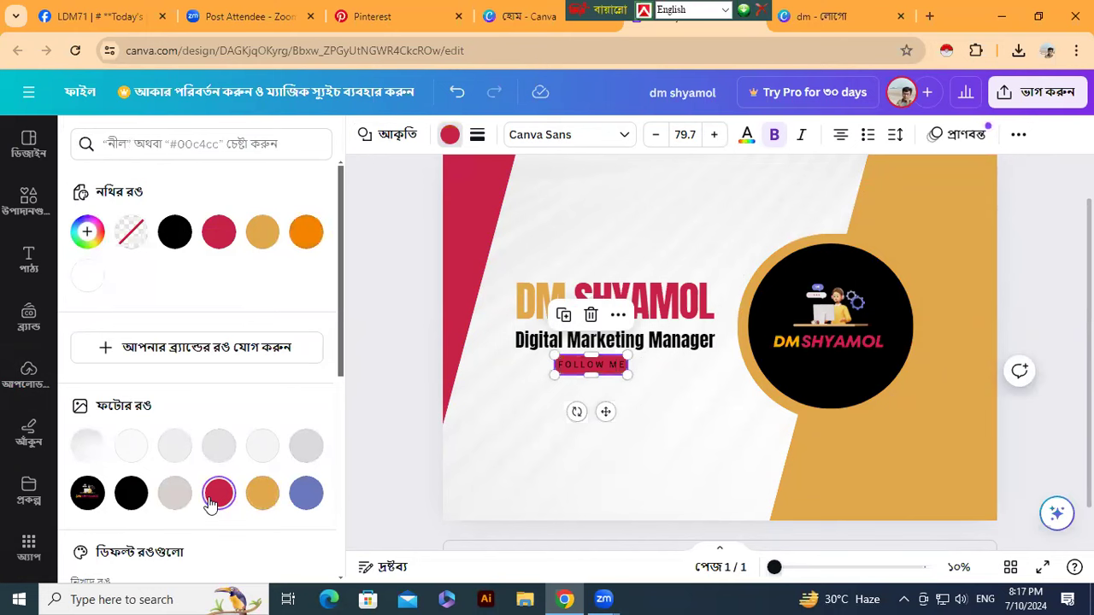
pyautogui.click(411, 453)
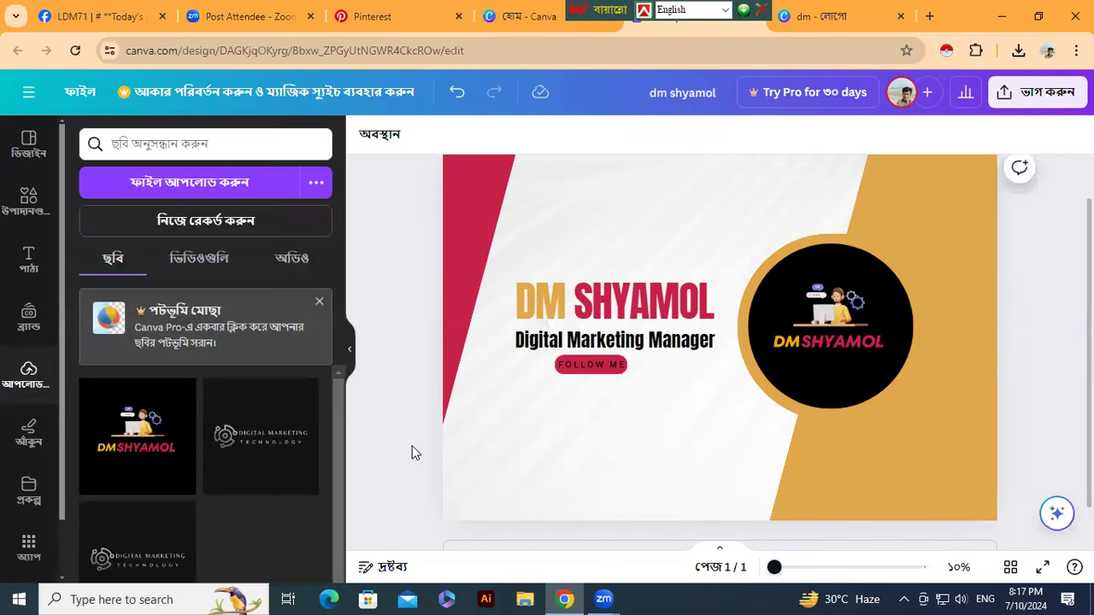
pyautogui.click(586, 373)
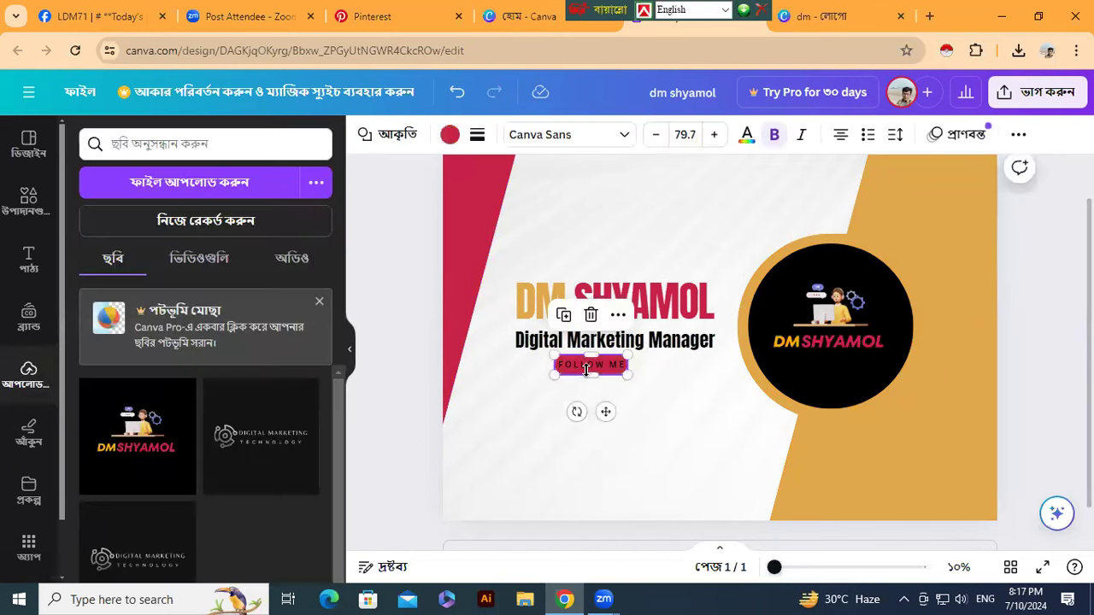
pyautogui.click(447, 135)
pyautogui.click(265, 450)
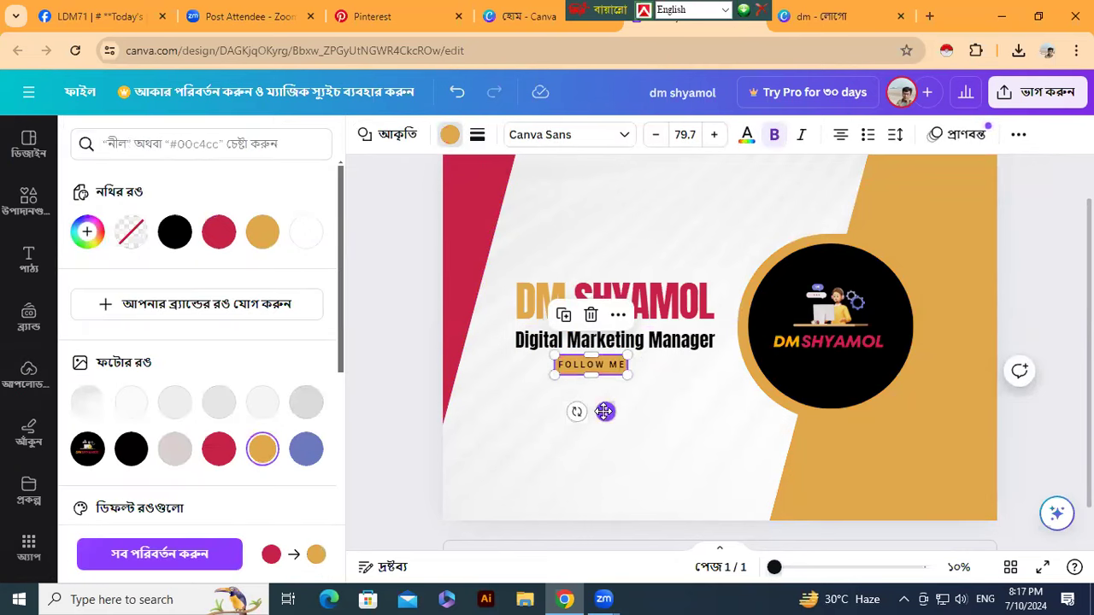
pyautogui.moveTo(604, 411); pyautogui.dragTo(619, 417)
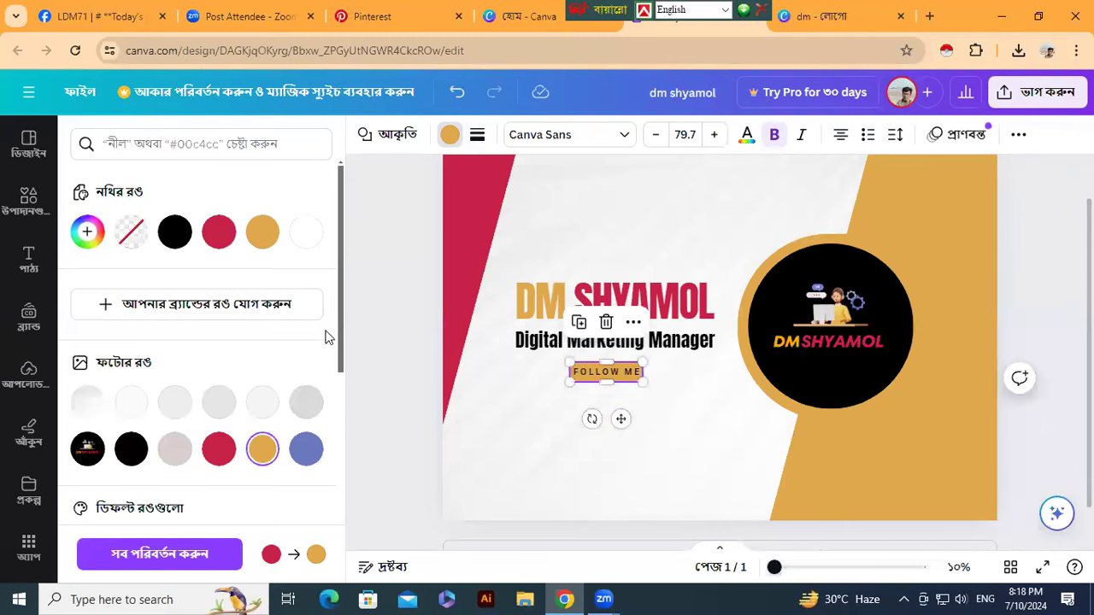
# - Export the dm shyamol banner as a PNG file via Share > Download
pyautogui.click(1041, 101)
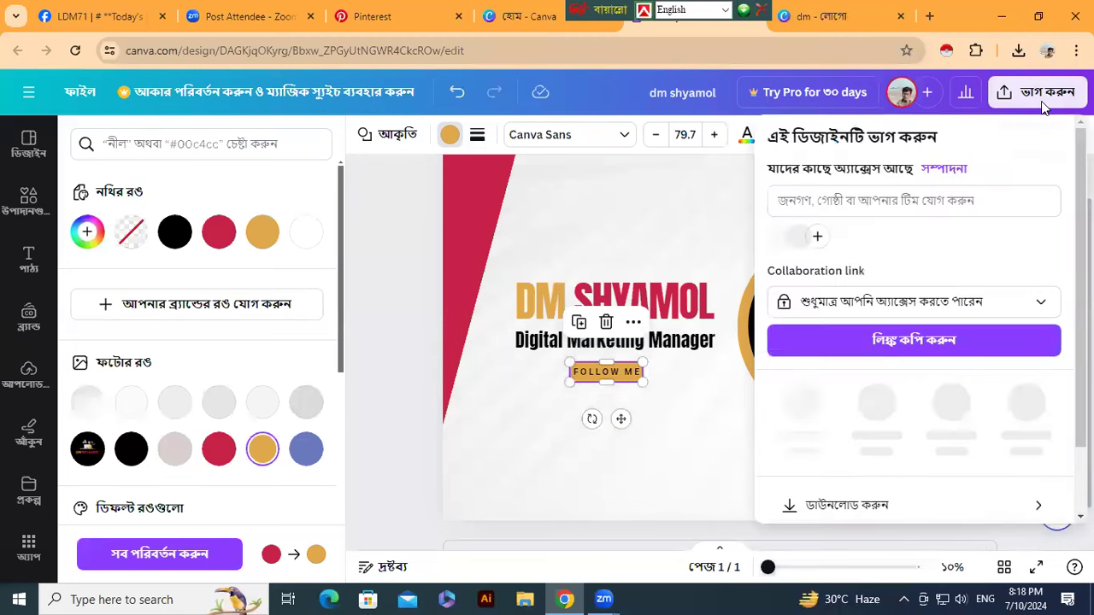
pyautogui.click(818, 499)
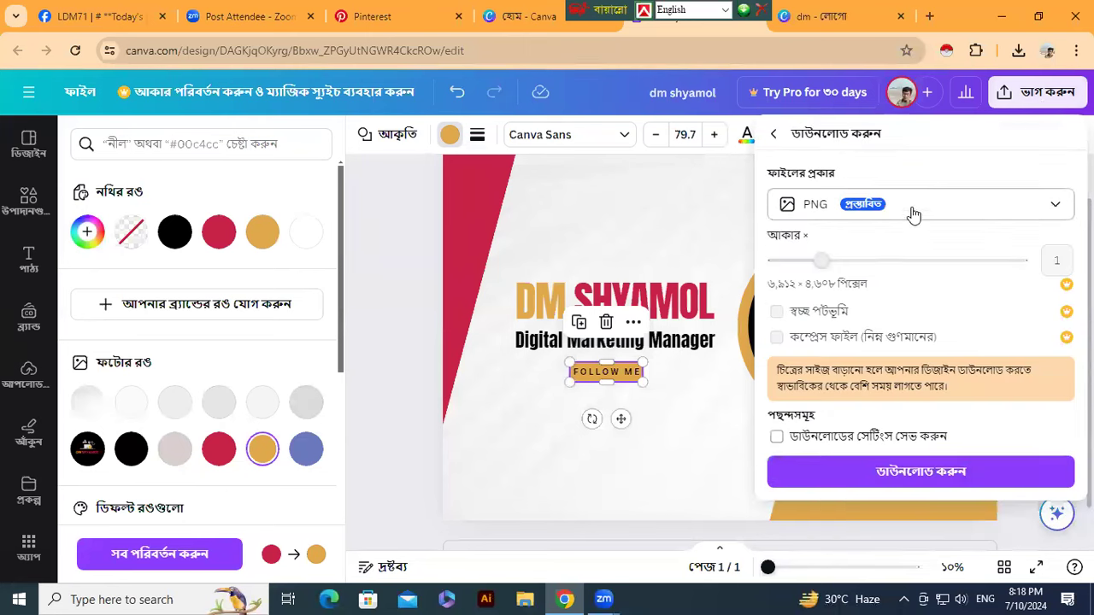
pyautogui.click(871, 471)
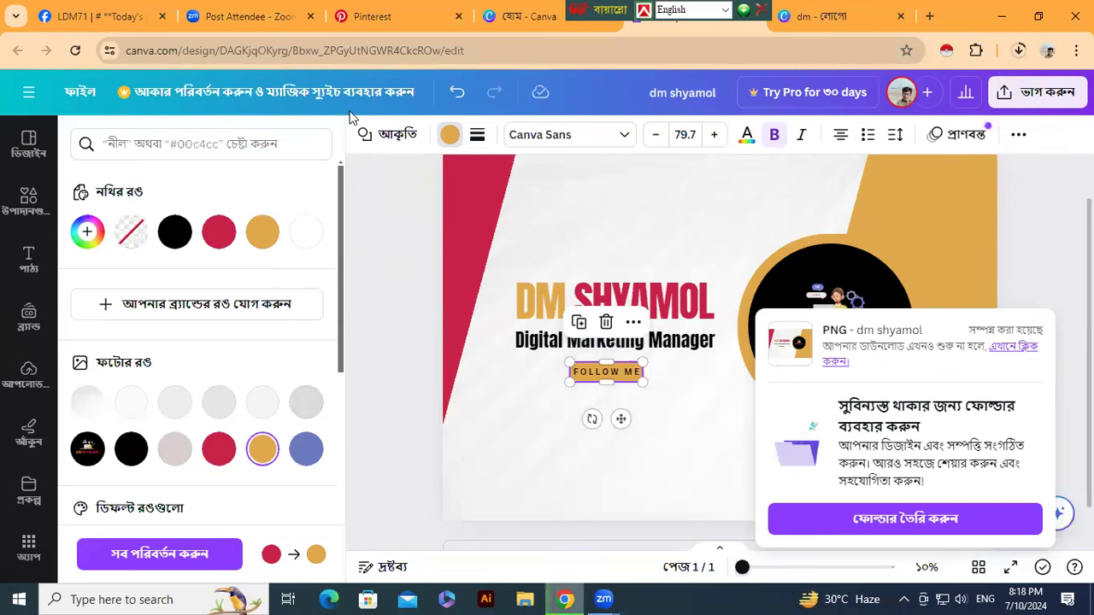
# - Upload the dm shyamol banner from Downloads as the Pinterest profile cover image
pyautogui.click(374, 23)
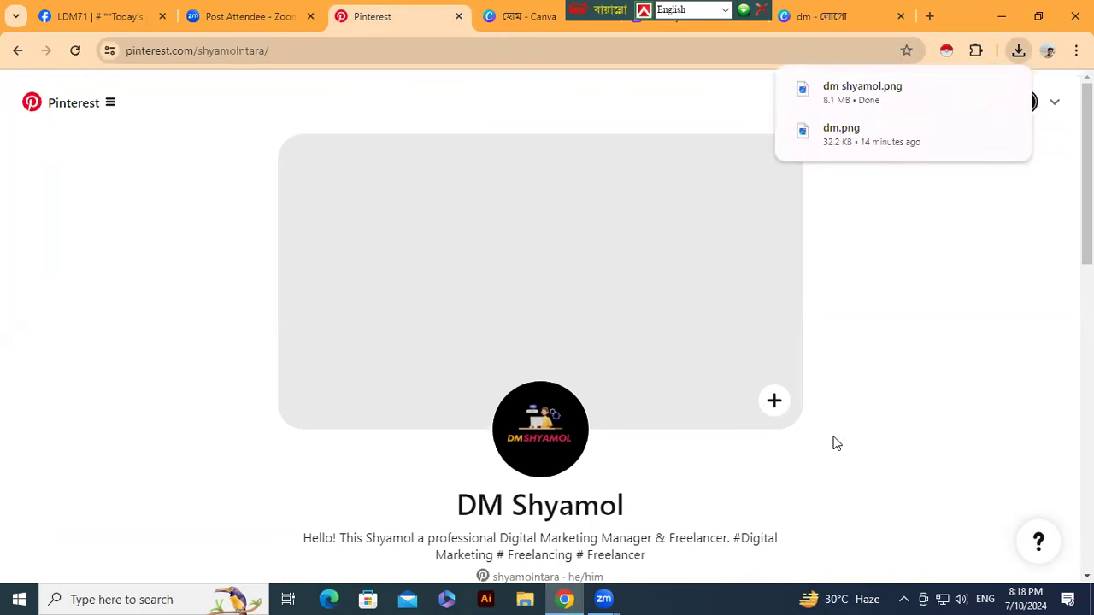
pyautogui.click(773, 407)
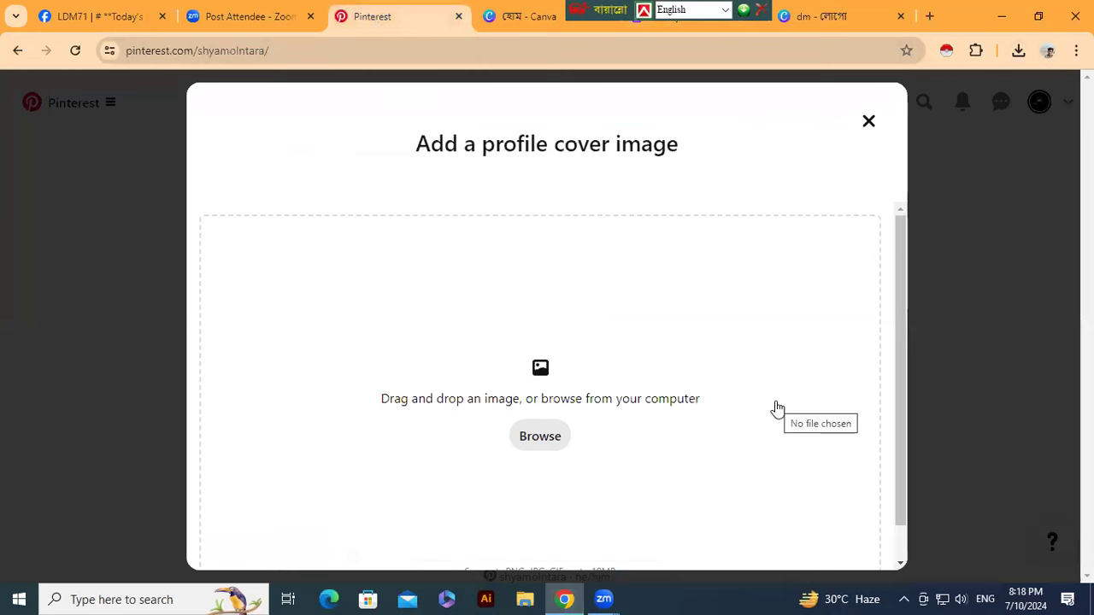
pyautogui.click(541, 443)
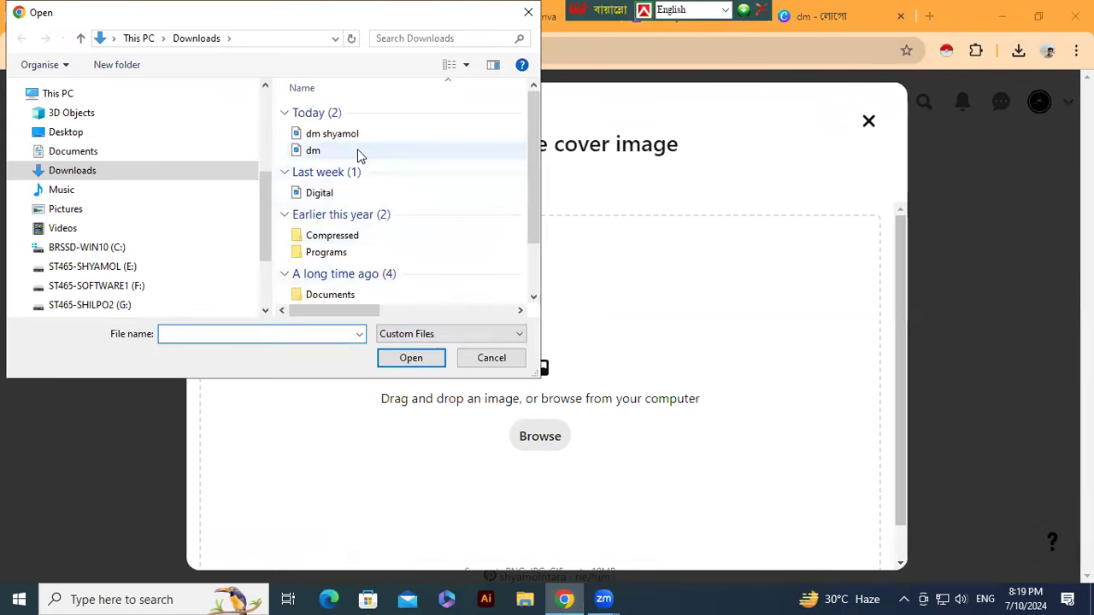
pyautogui.click(357, 135)
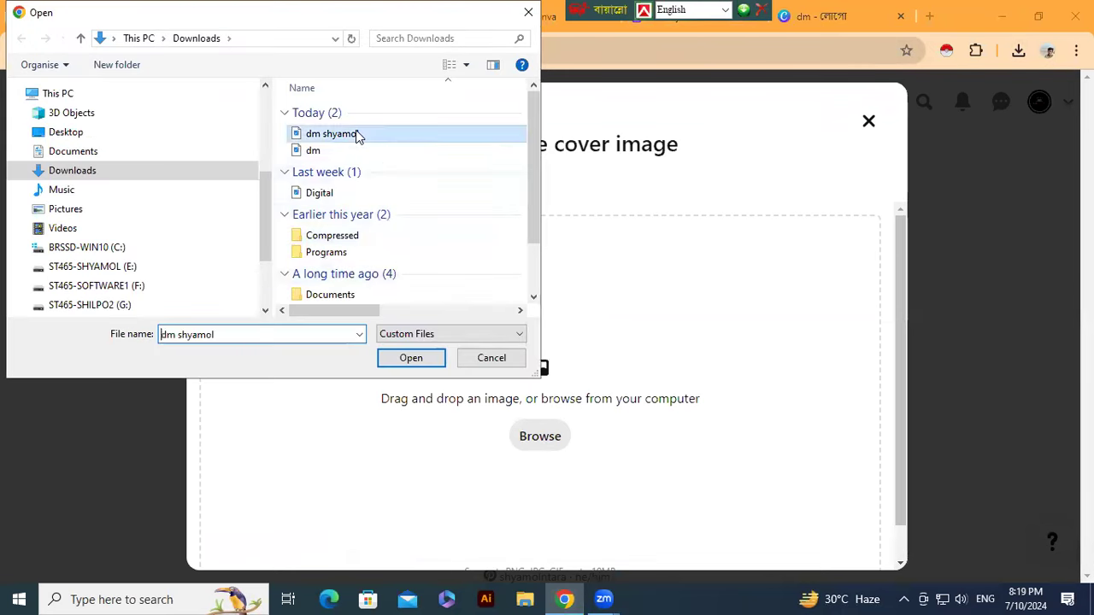
pyautogui.click(412, 359)
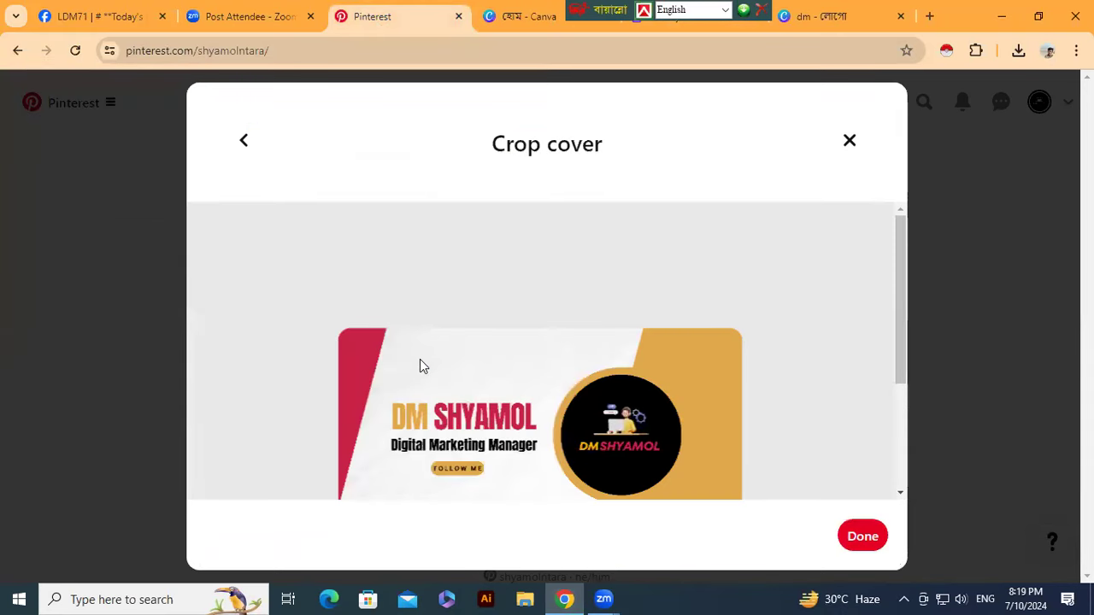
# - Adjust and confirm the cover crop, then close the dm - লোগো design tab
pyautogui.moveTo(900, 305); pyautogui.dragTo(906, 350)
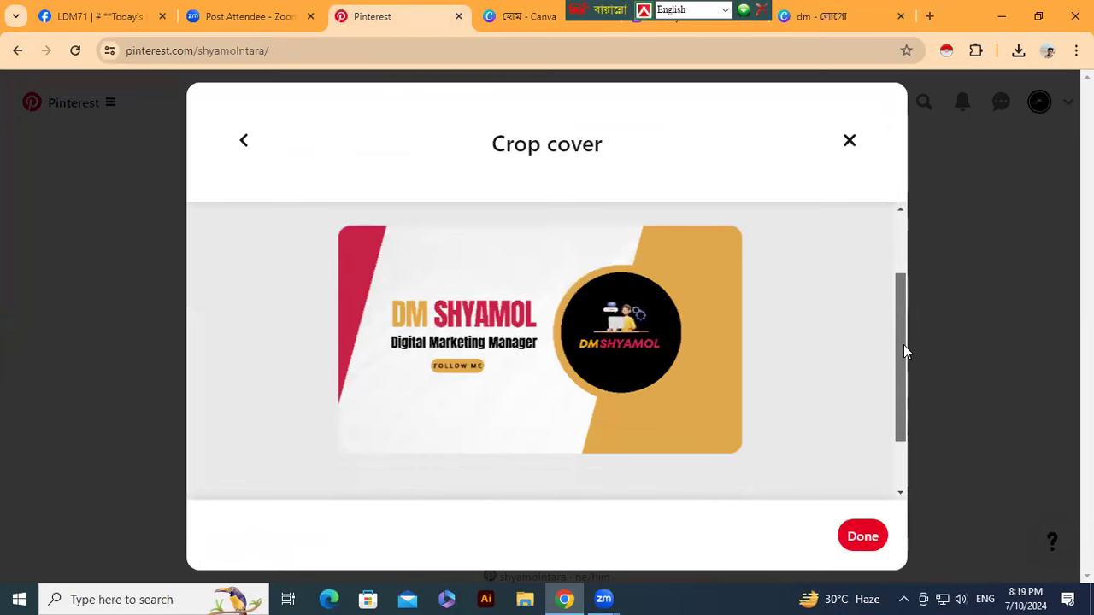
pyautogui.click(859, 539)
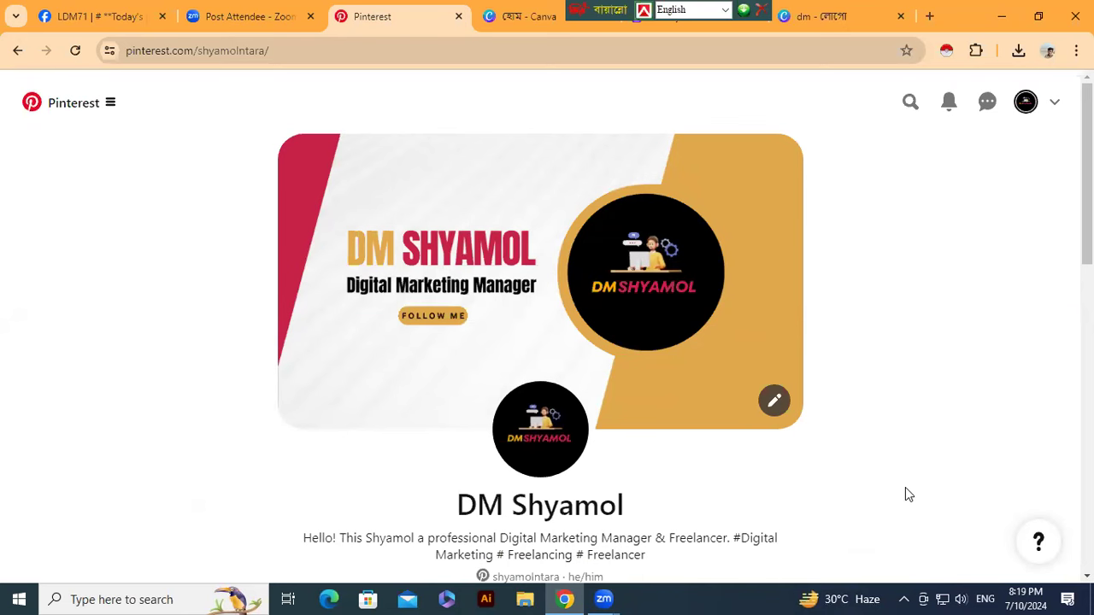
pyautogui.click(900, 17)
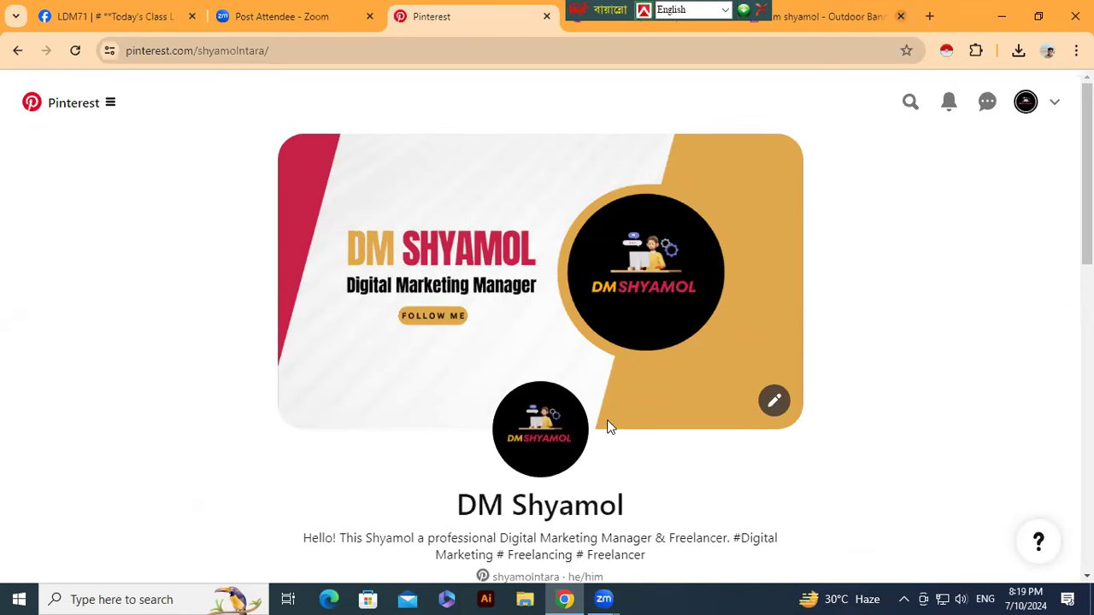
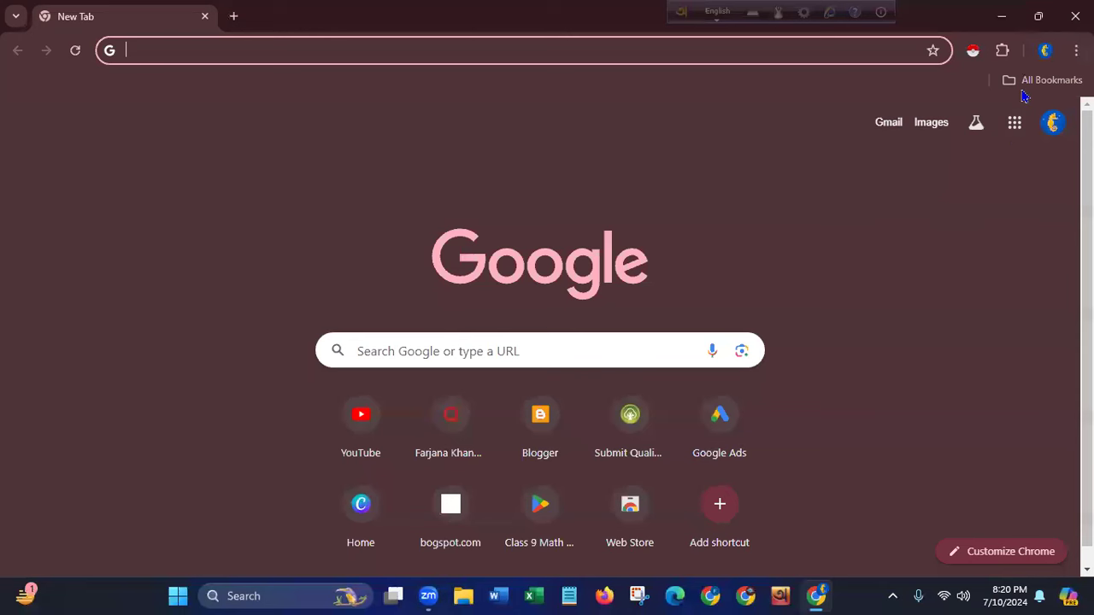
# - Search Google for windscribe and open the official Windscribe homepage from the results
pyautogui.click(1002, 51)
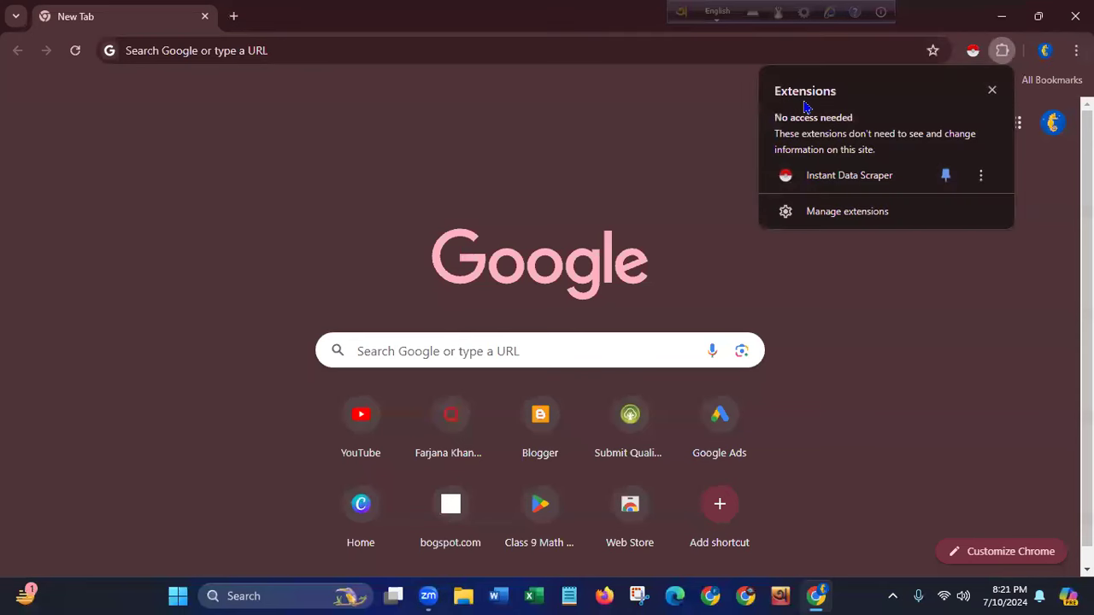
pyautogui.click(665, 147)
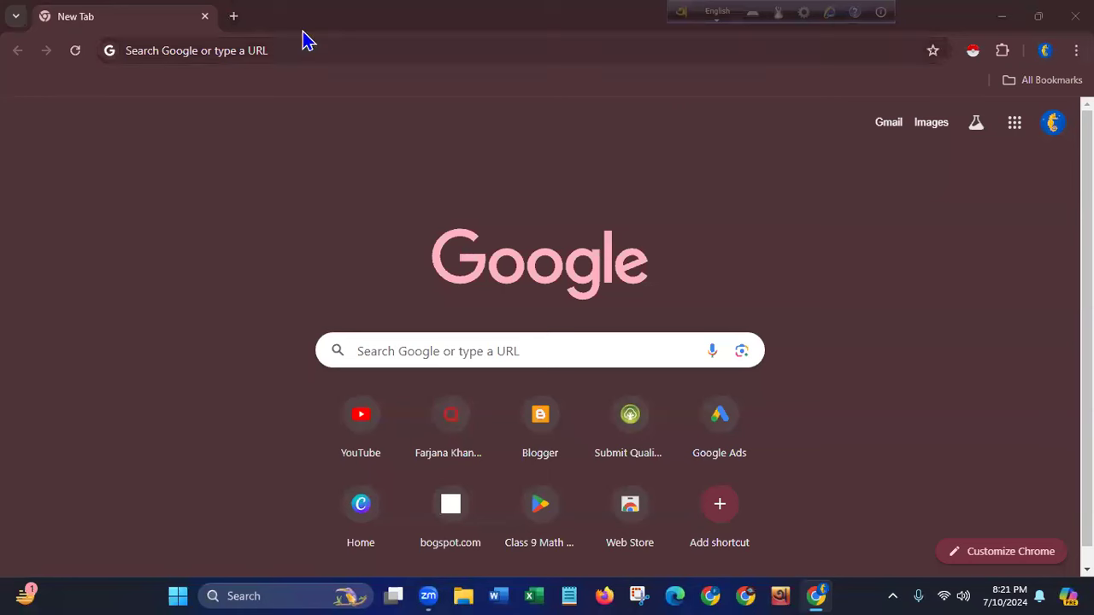
pyautogui.click(215, 50)
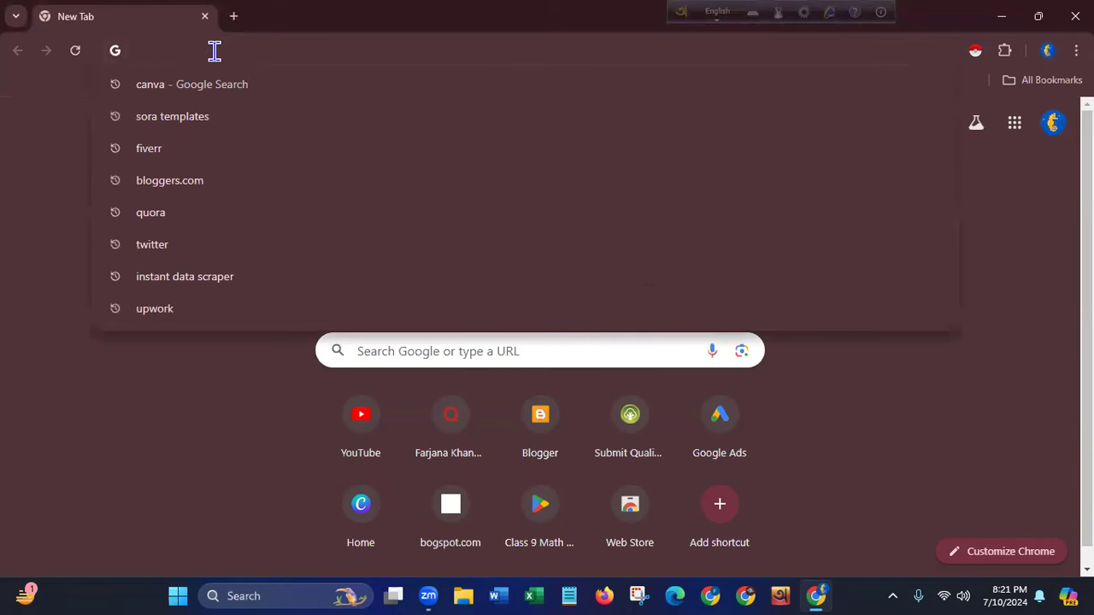
pyautogui.write('wind')
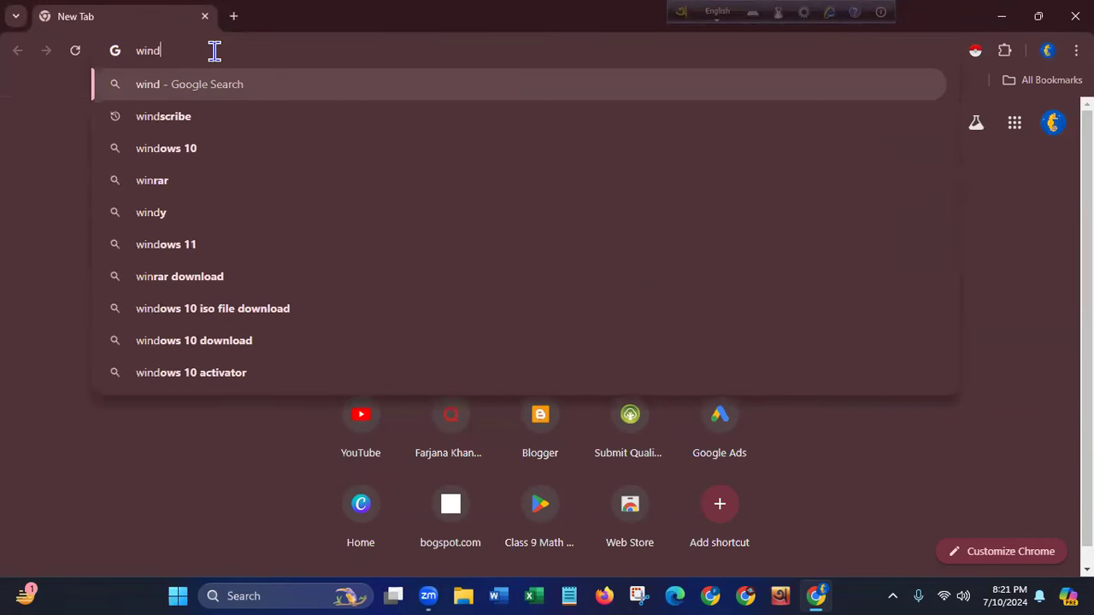
pyautogui.click(171, 116)
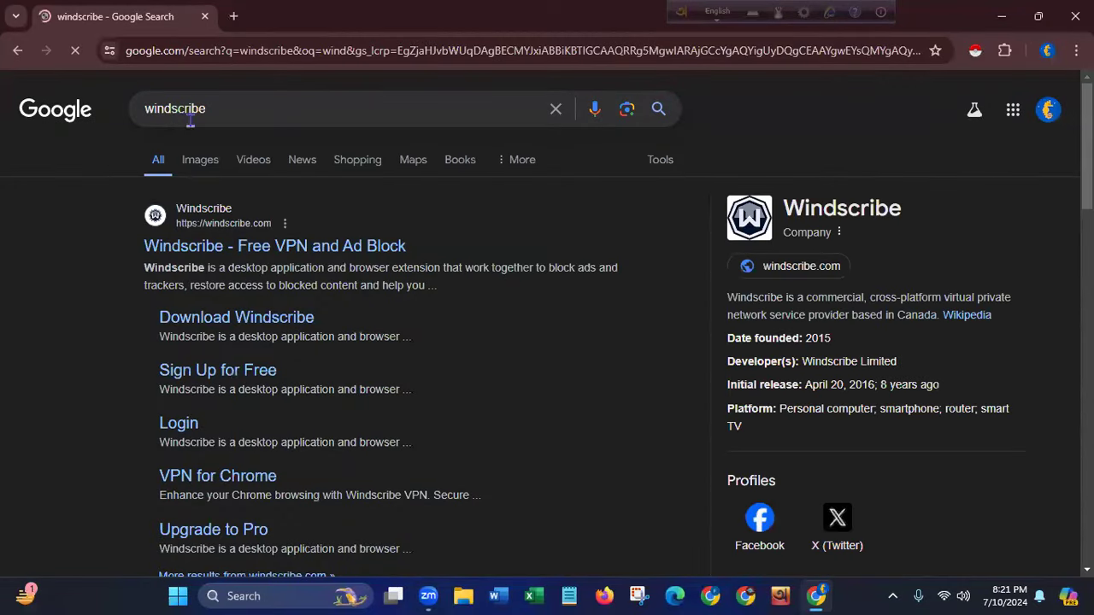
pyautogui.click(299, 248)
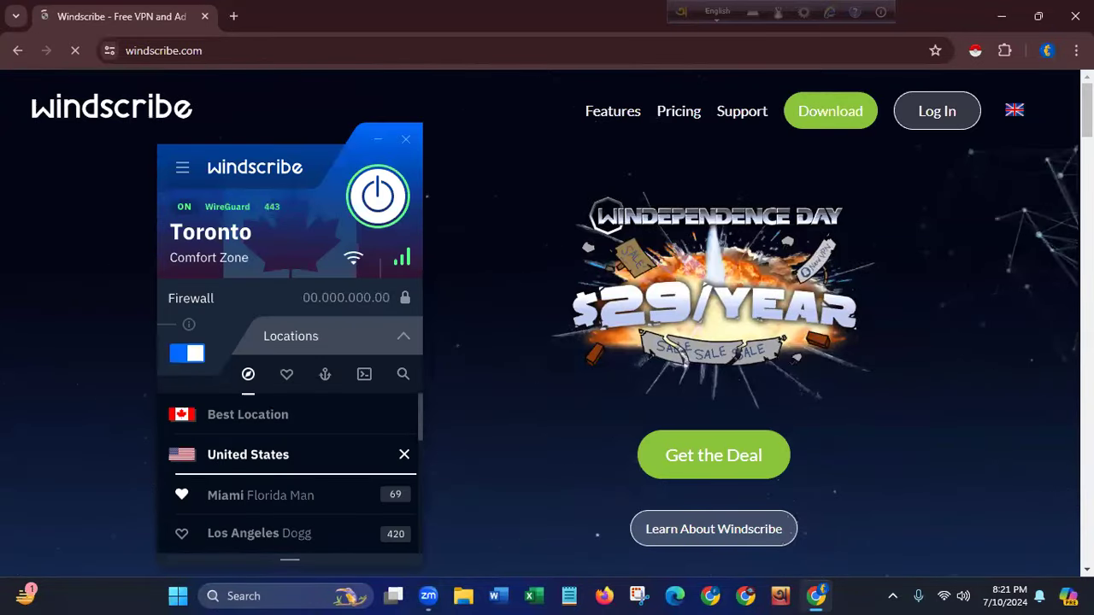
# - Open the Windscribe Create Your Account page from Log In > Sign Up and focus the username field
pyautogui.scroll(-4, 547, 325)
pyautogui.scroll(4, 547, 324)
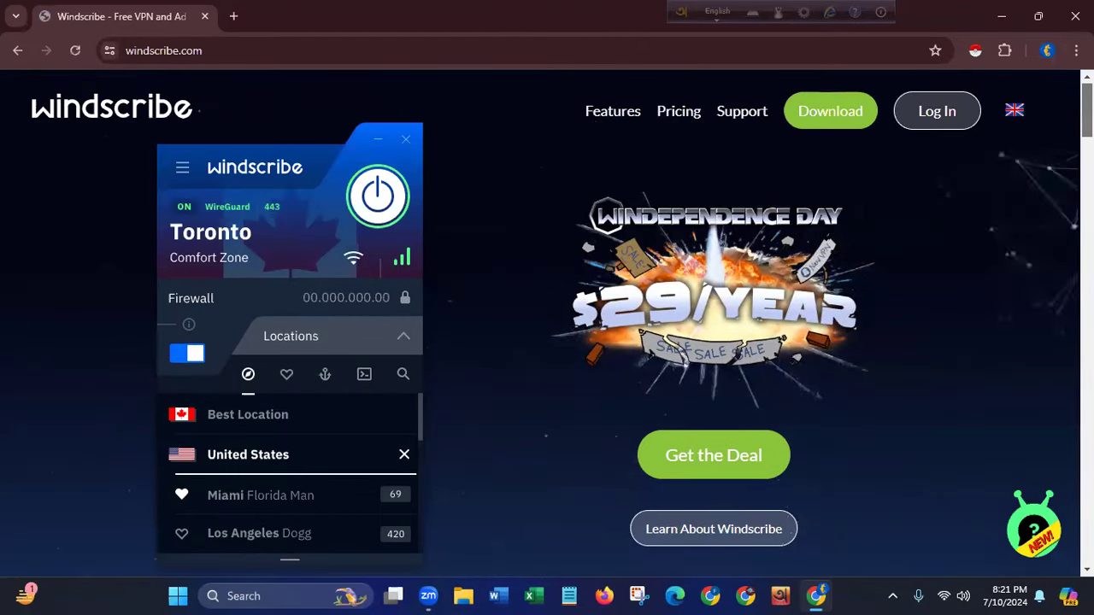
pyautogui.moveTo(949, 127)
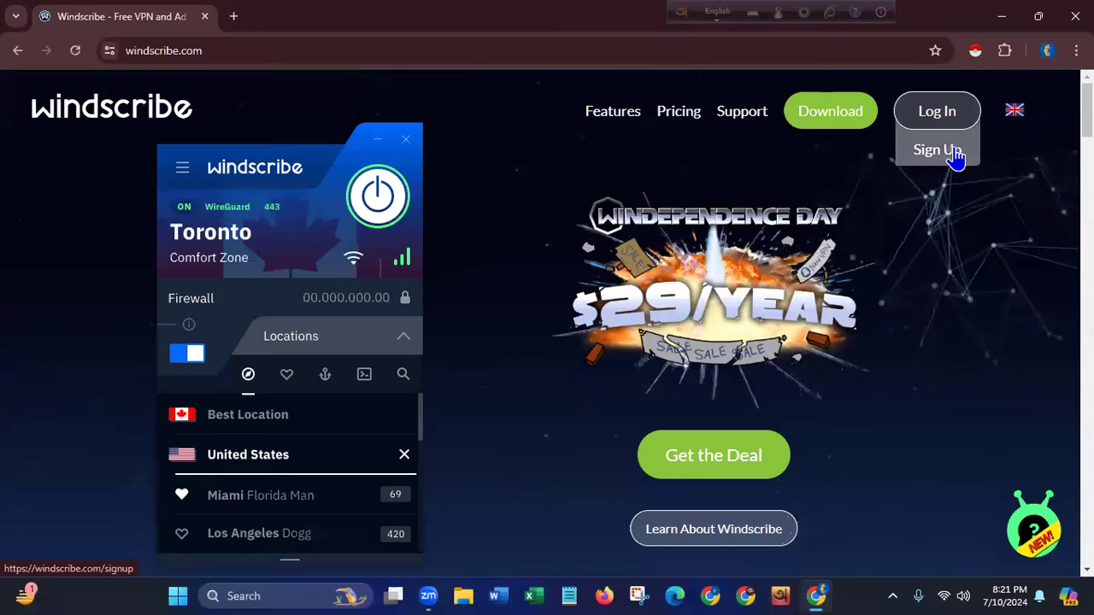
pyautogui.click(955, 159)
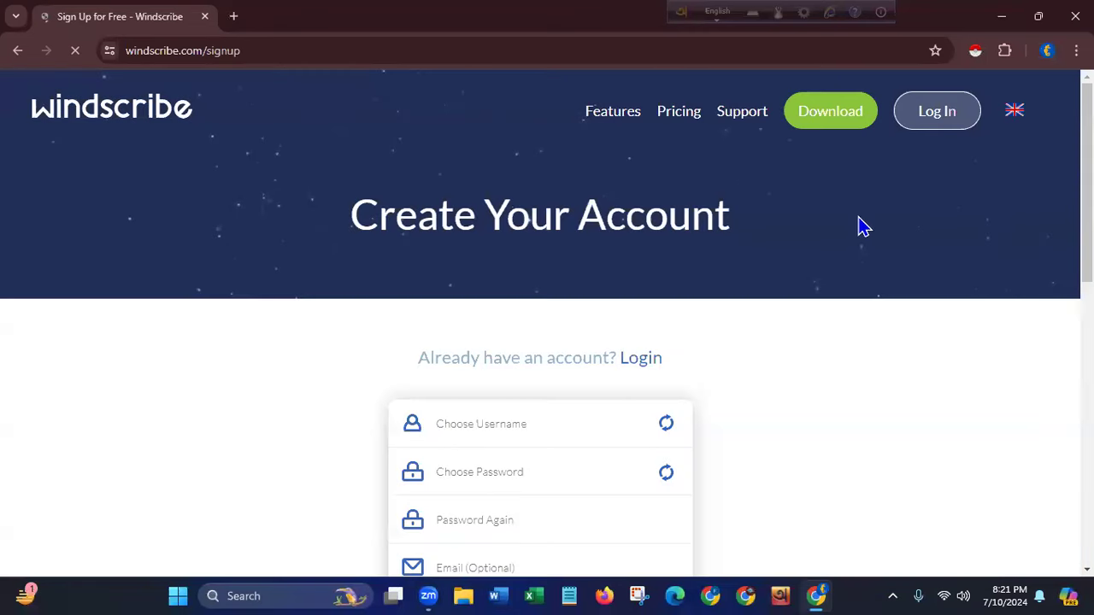
pyautogui.scroll(-3, 547, 324)
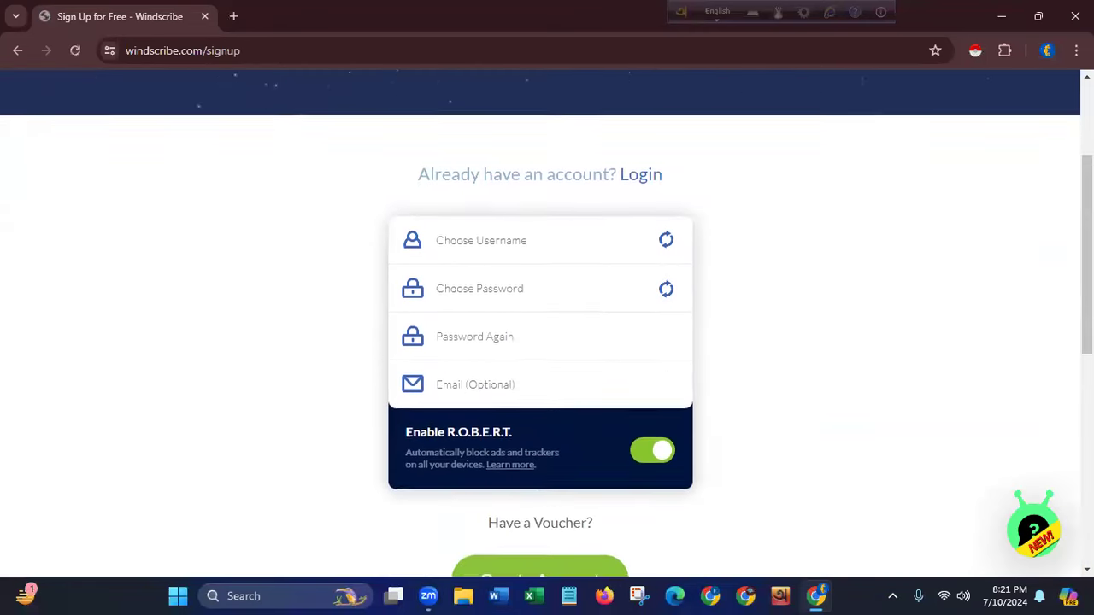
pyautogui.click(517, 167)
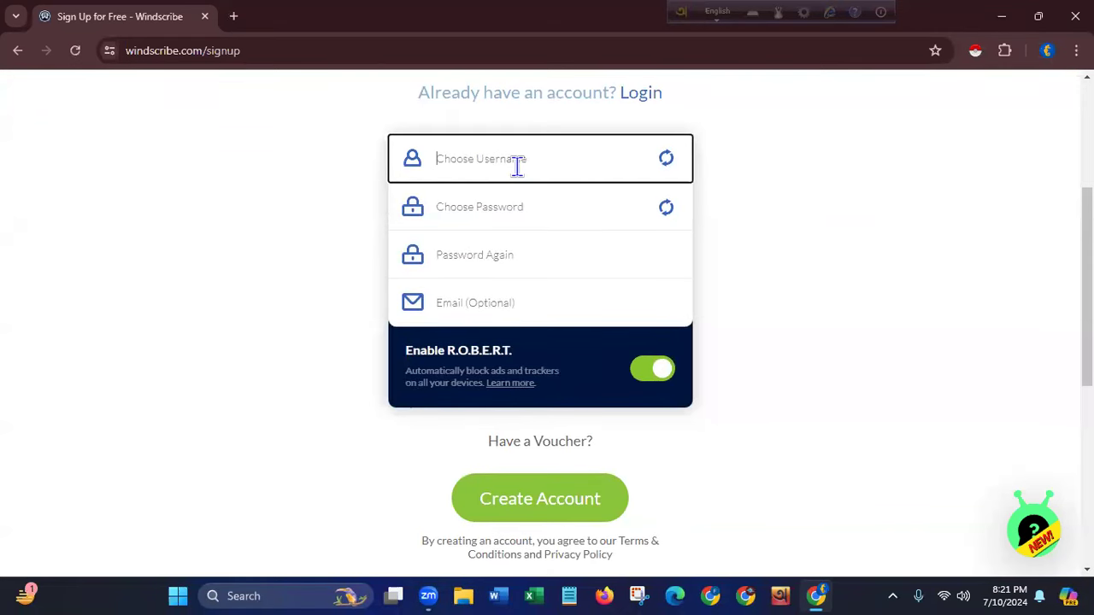
# - Enter a username and a new account password on the sign-up form
pyautogui.write('ayat24')
pyautogui.press('BackSpace')
pyautogui.write('1')
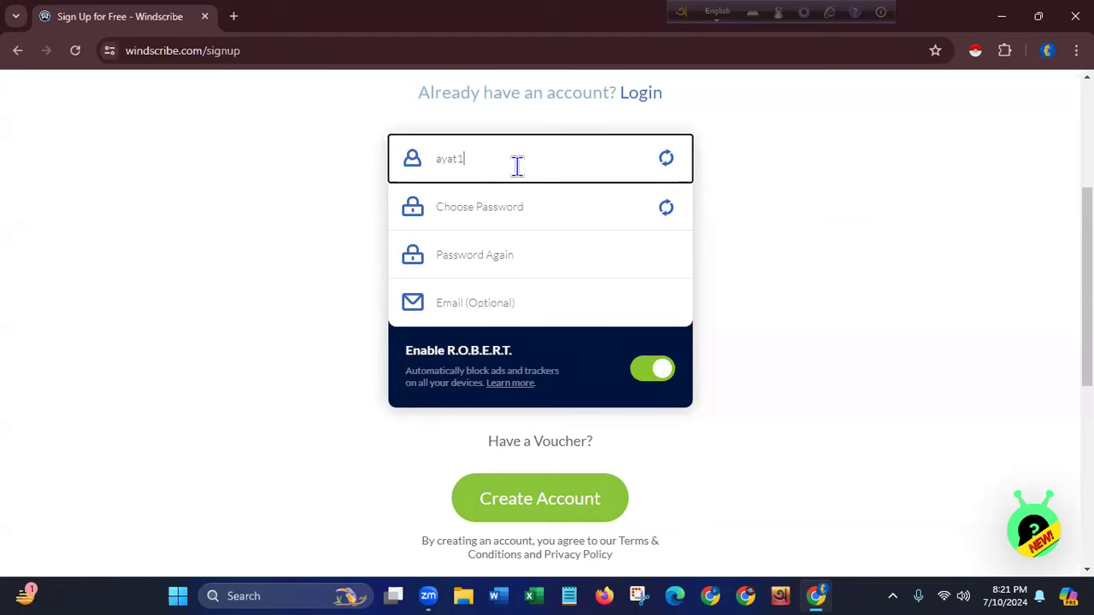
pyautogui.press('BackSpace')
pyautogui.write('980')
pyautogui.click(495, 205)
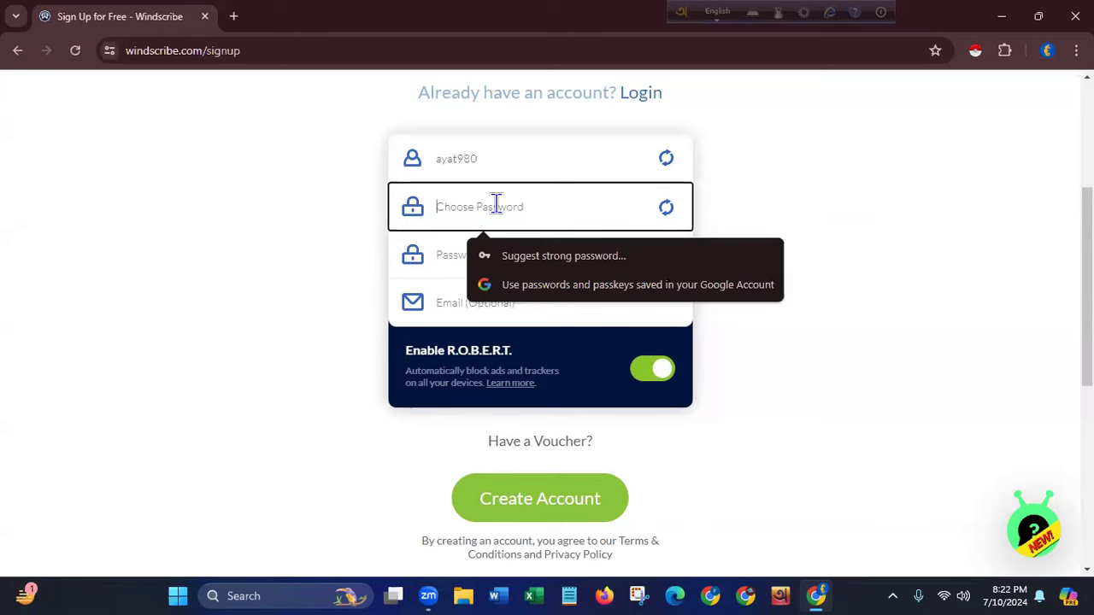
pyautogui.write('a••••••')
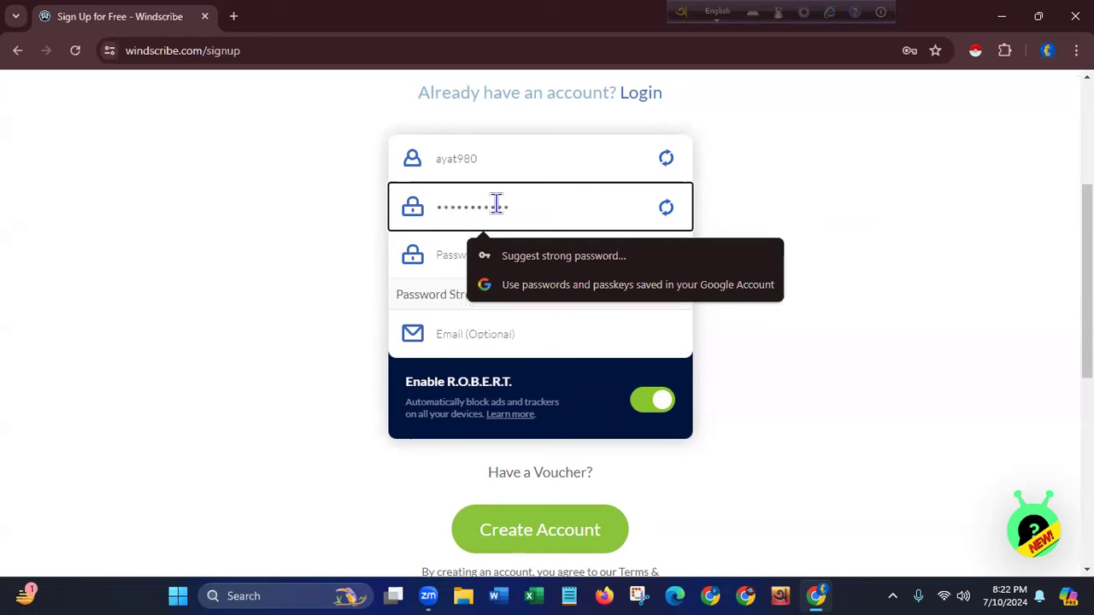
pyautogui.moveTo(518, 203); pyautogui.dragTo(417, 208)
pyautogui.press('BackSpace')
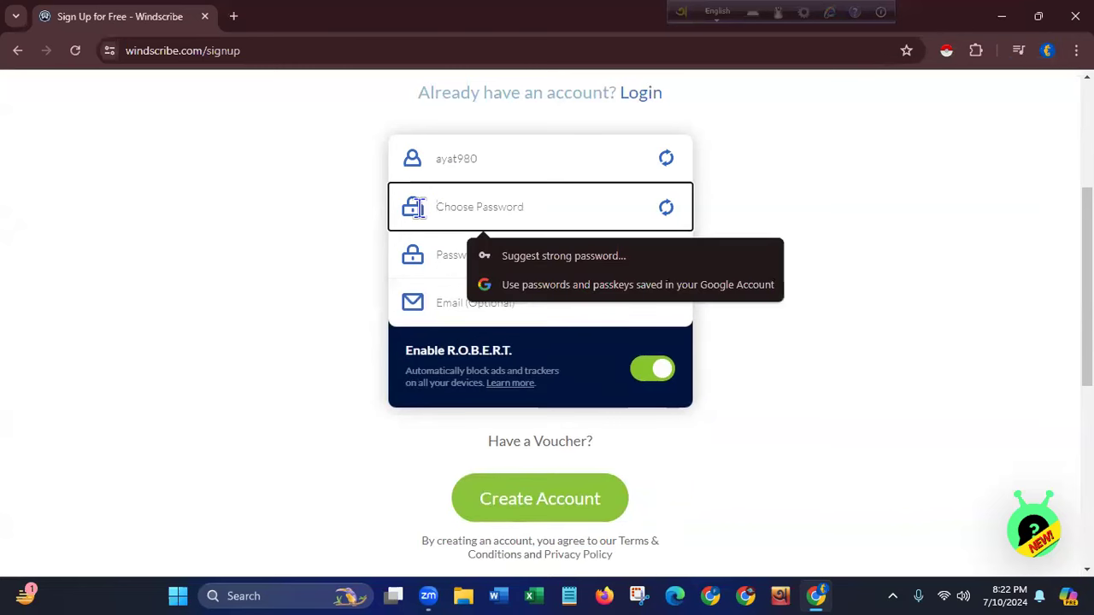
pyautogui.write('••')
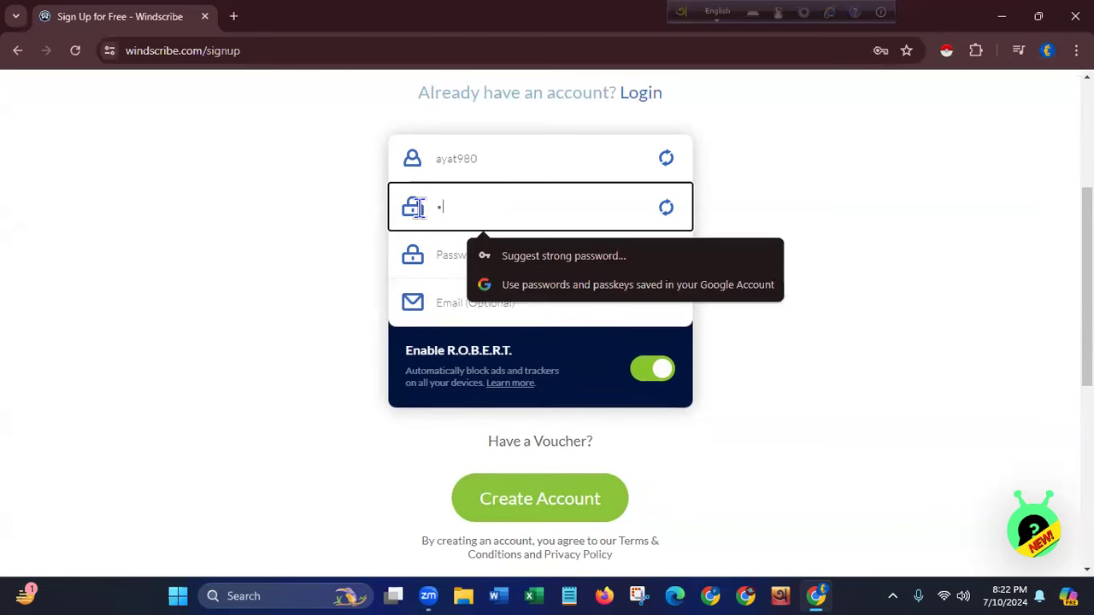
pyautogui.write('•••••••')
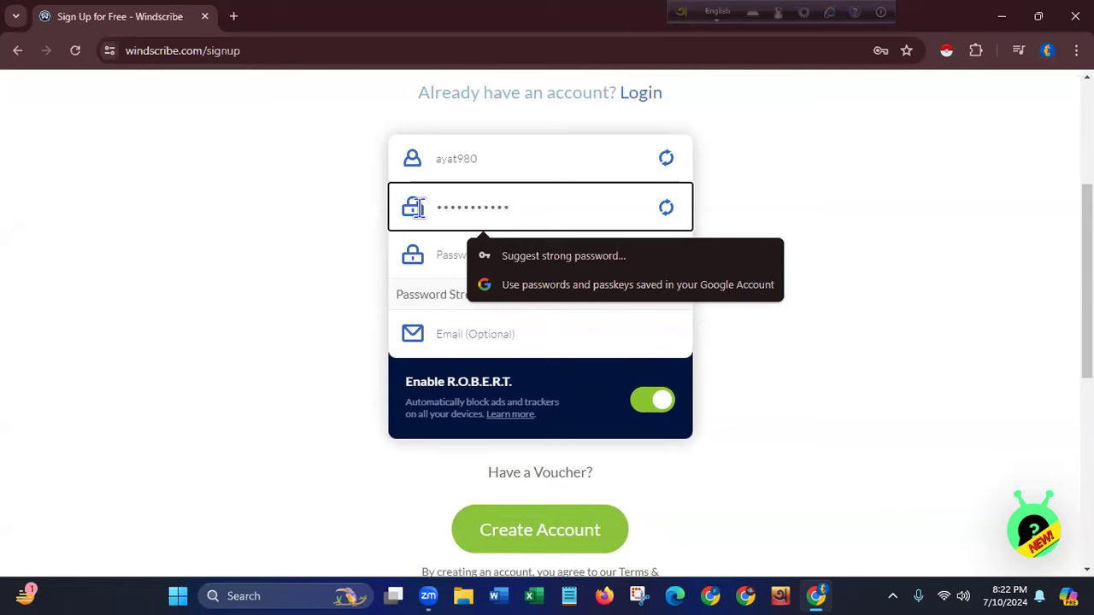
# - Repeat the password, autofill the saved email, and submit the sign-up form
pyautogui.click(442, 251)
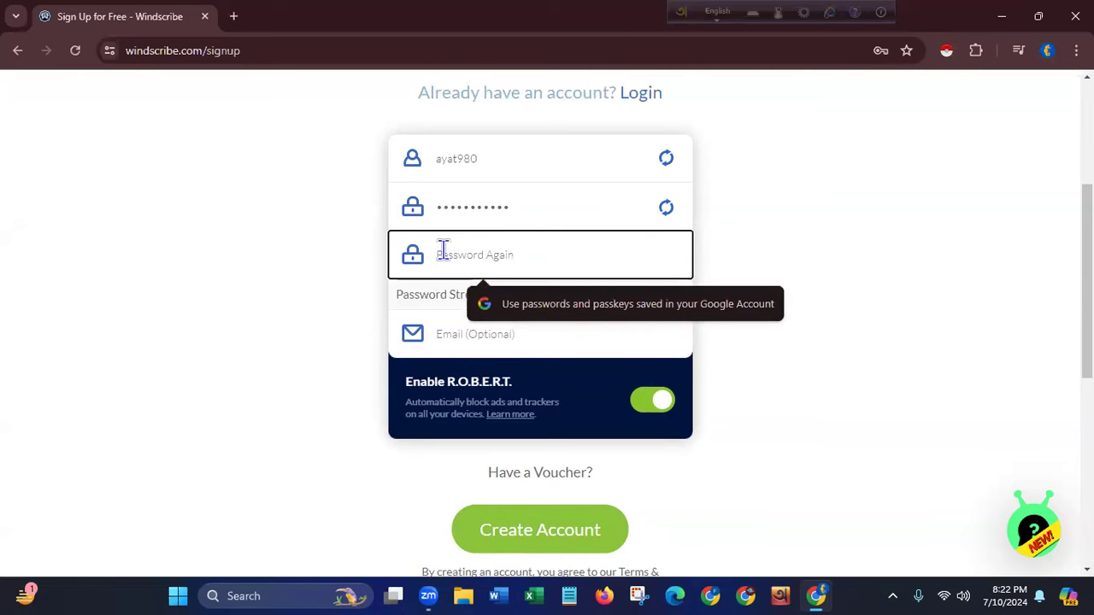
pyautogui.write('•')
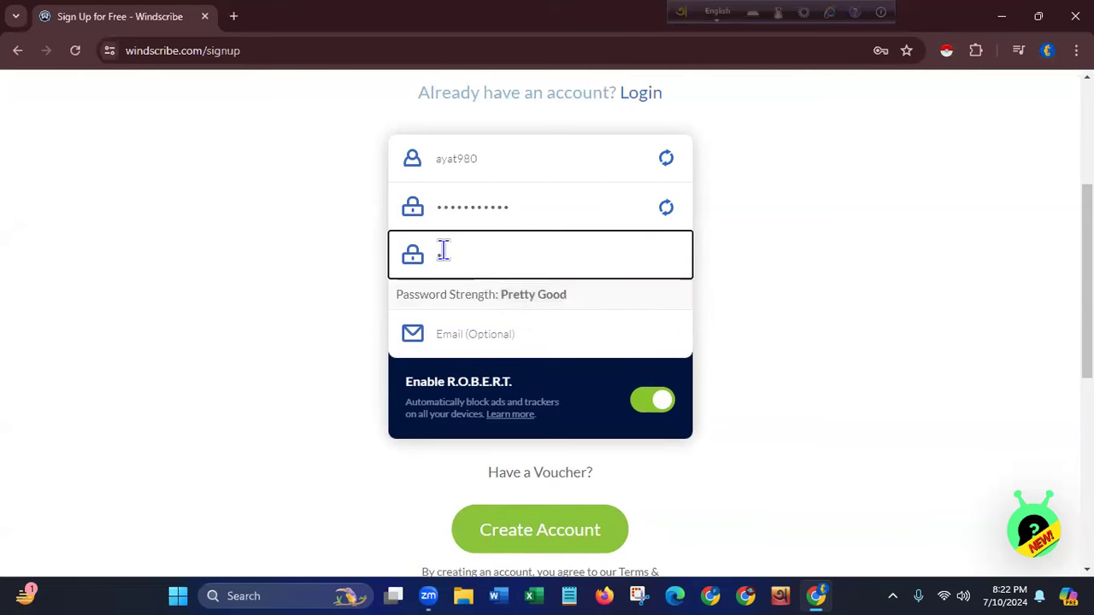
pyautogui.write('•••')
pyautogui.click(505, 334)
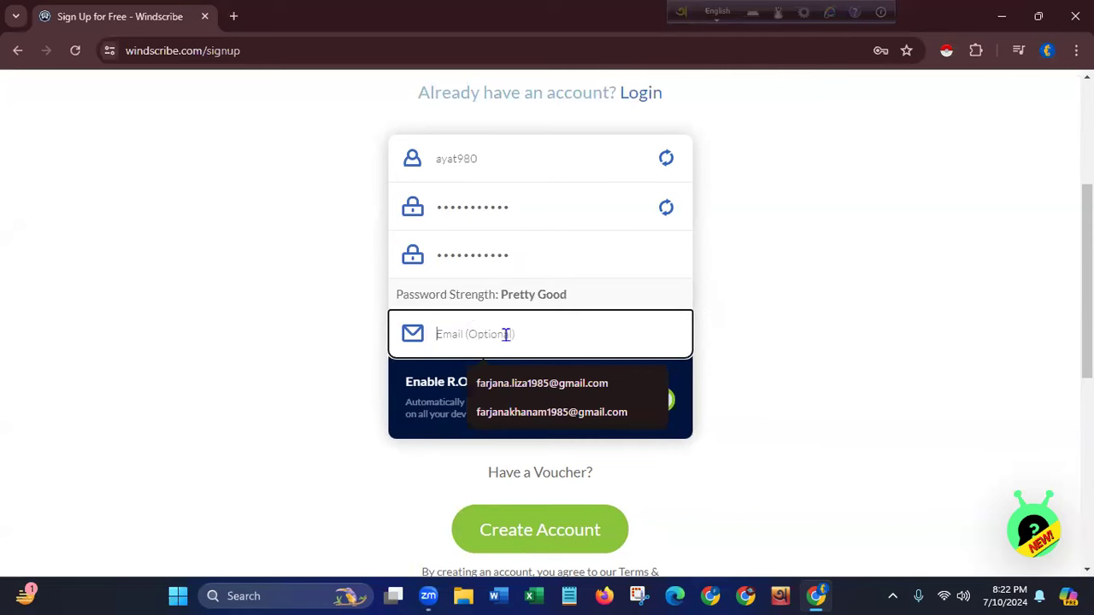
pyautogui.click(518, 383)
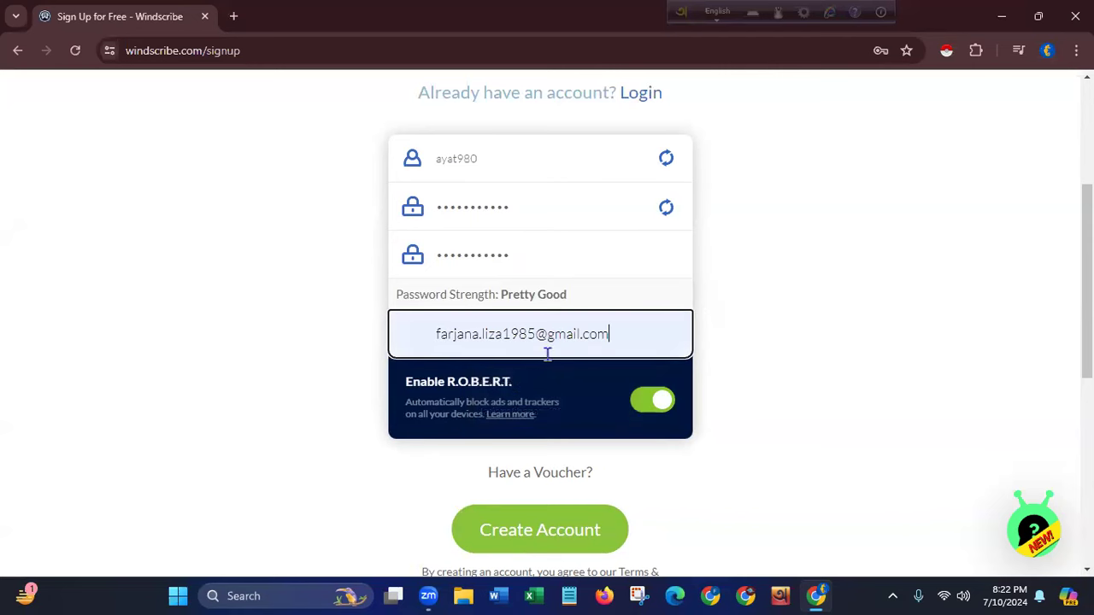
pyautogui.moveTo(1087, 316); pyautogui.dragTo(1087, 338)
pyautogui.click(581, 476)
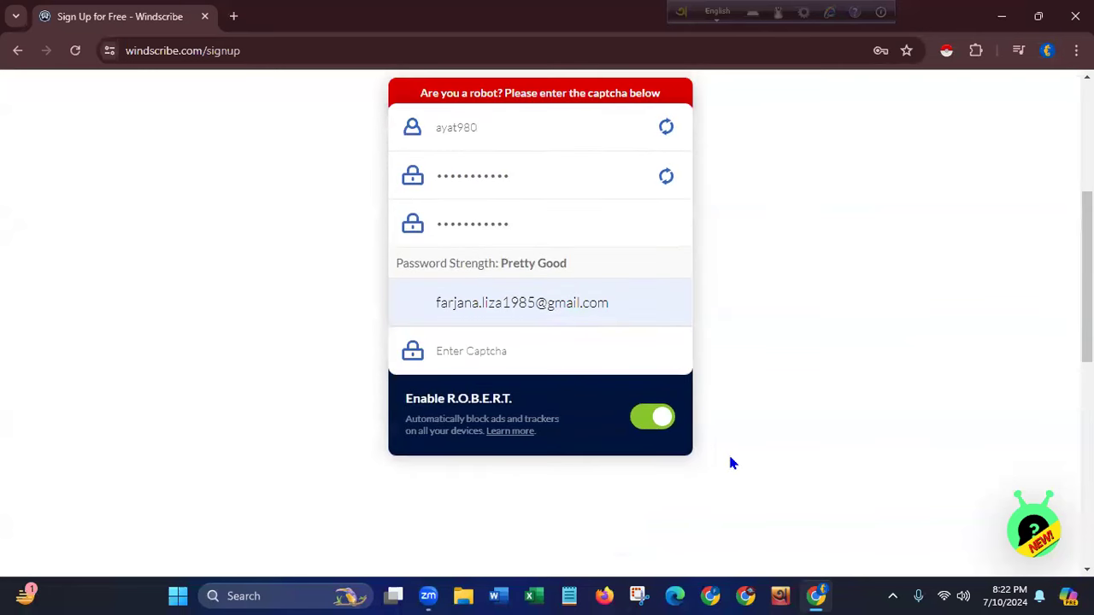
# - Enter the captcha characters shown in the image and resubmit the sign-up form
pyautogui.click(493, 356)
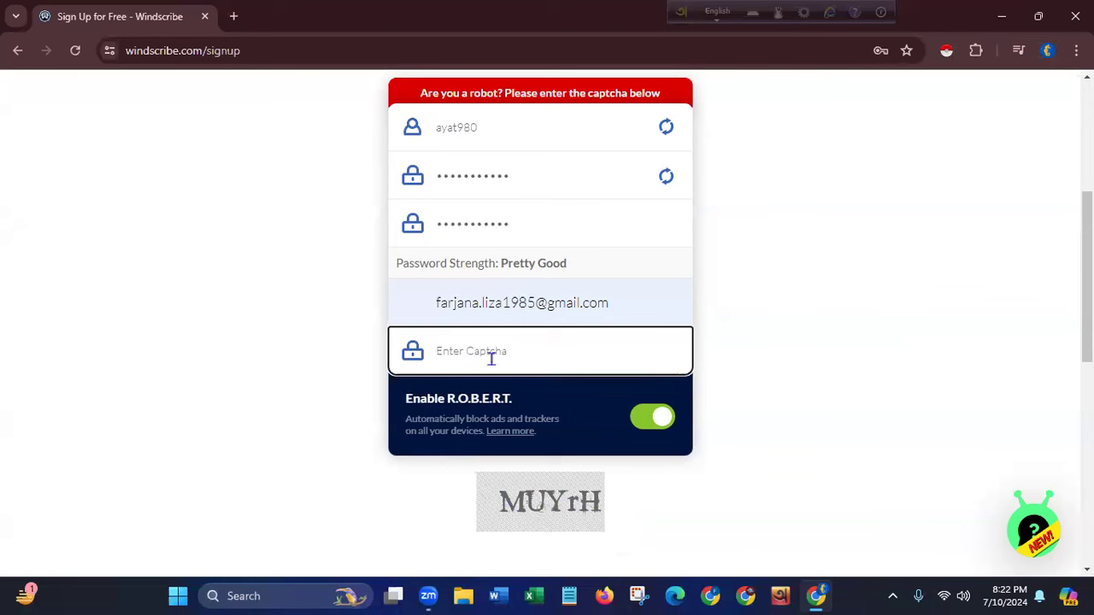
pyautogui.write('MUYrH')
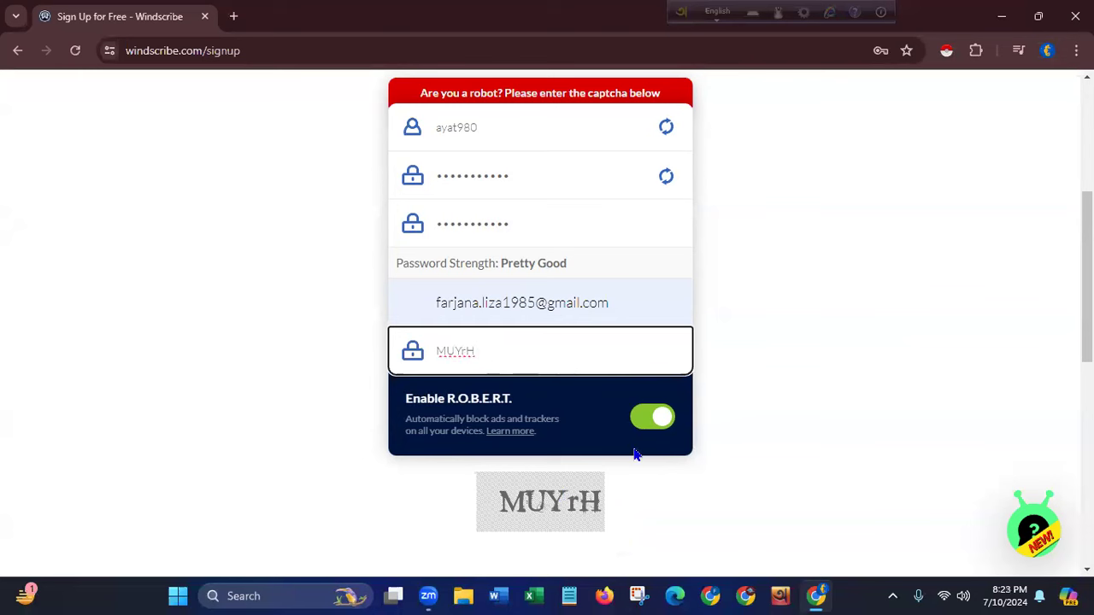
pyautogui.scroll(-2, 1031, 381)
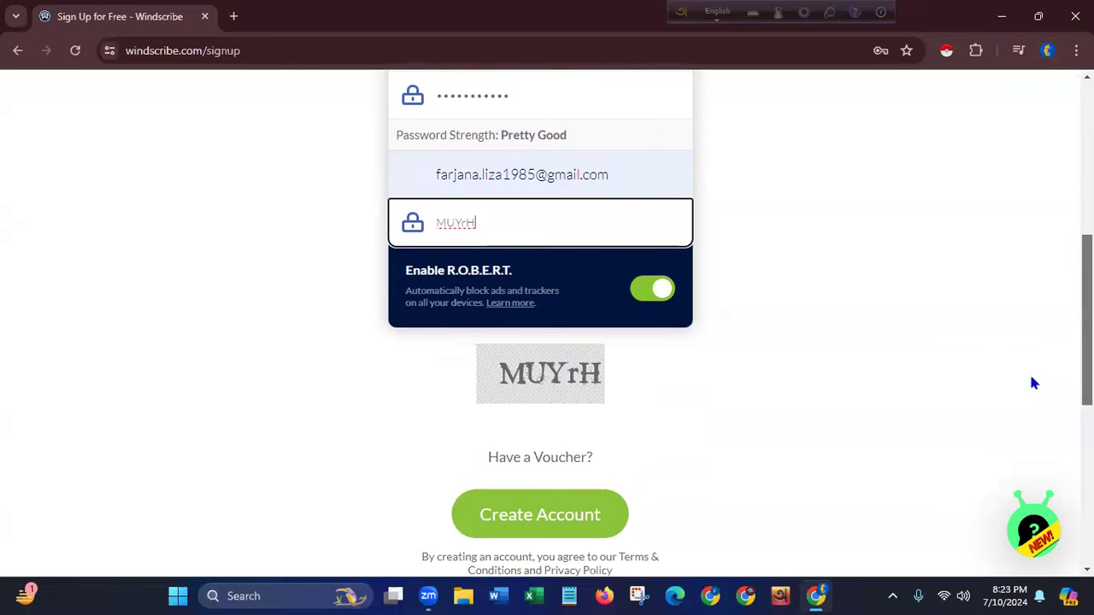
pyautogui.click(513, 517)
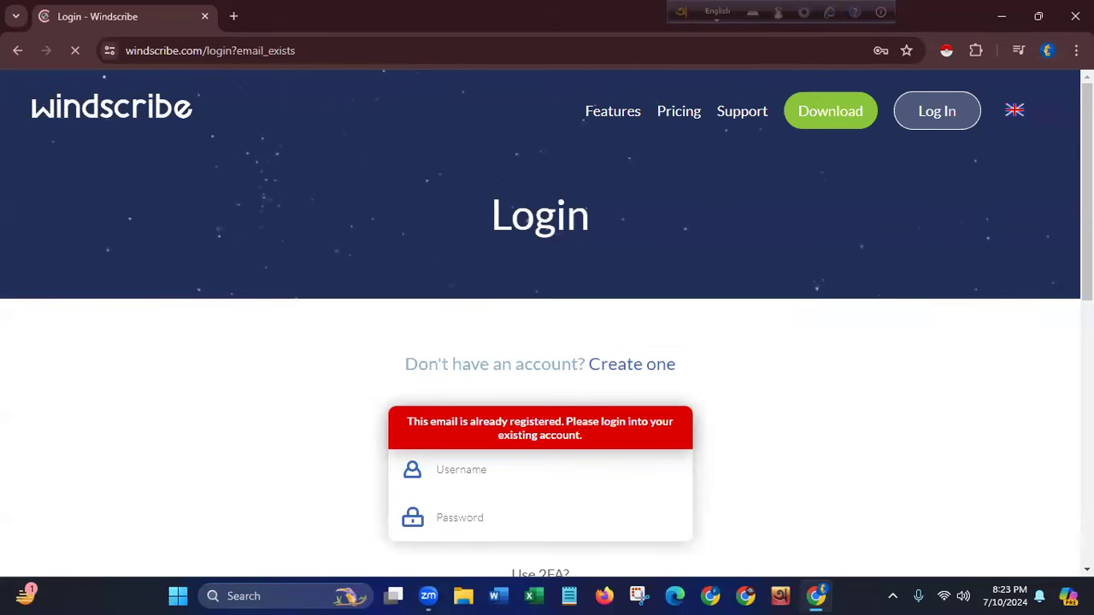
# - Fill the Windscribe login form with the saved username and the account password
pyautogui.scroll(-2, 540, 428)
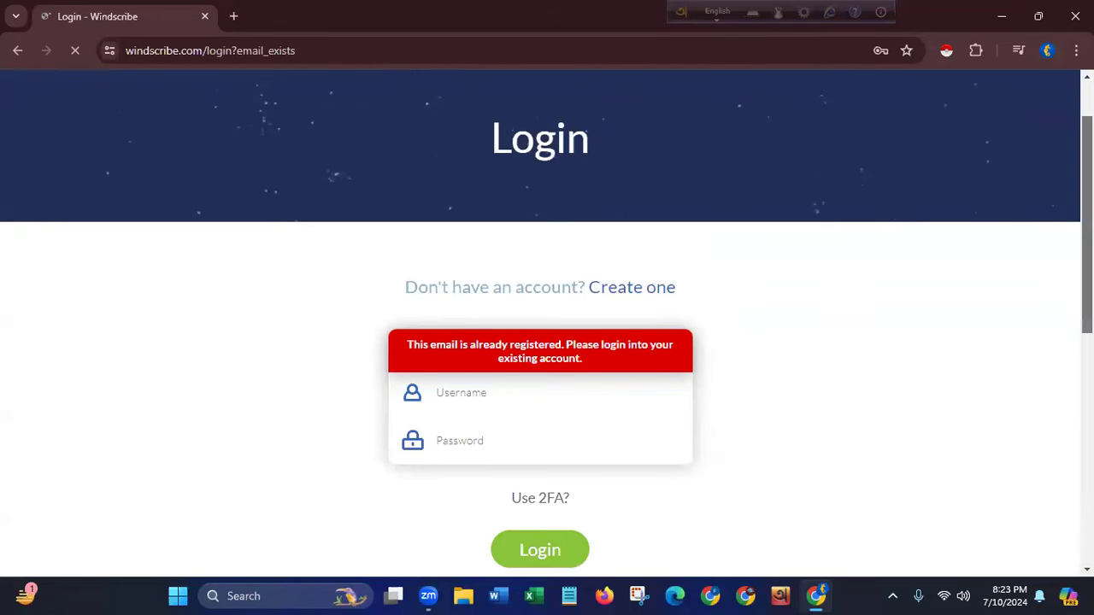
pyautogui.scroll(-1, 540, 342)
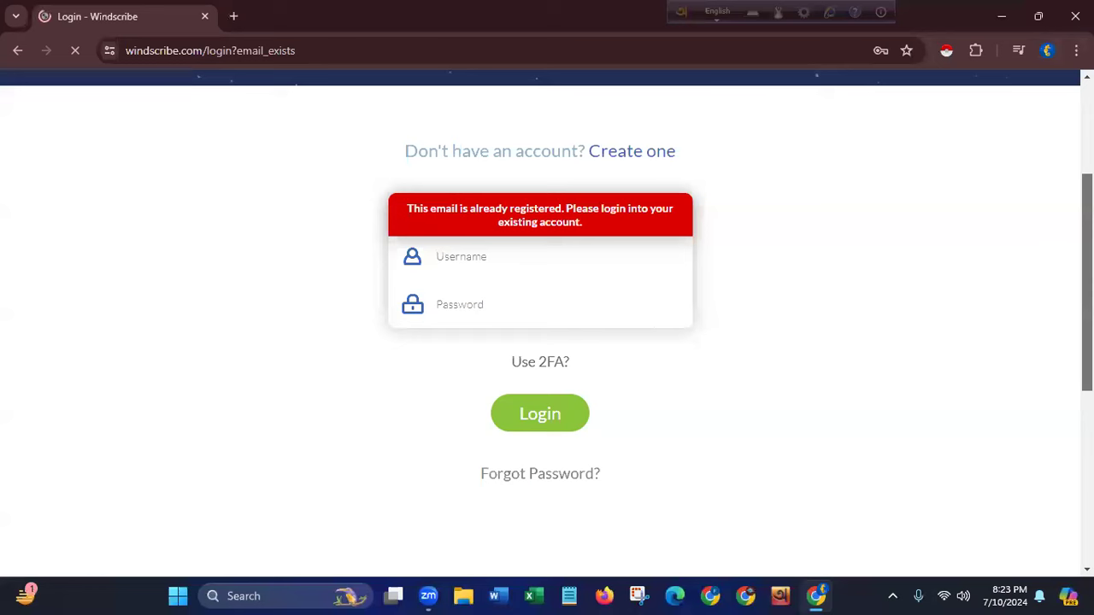
pyautogui.scroll(1, 417, 314)
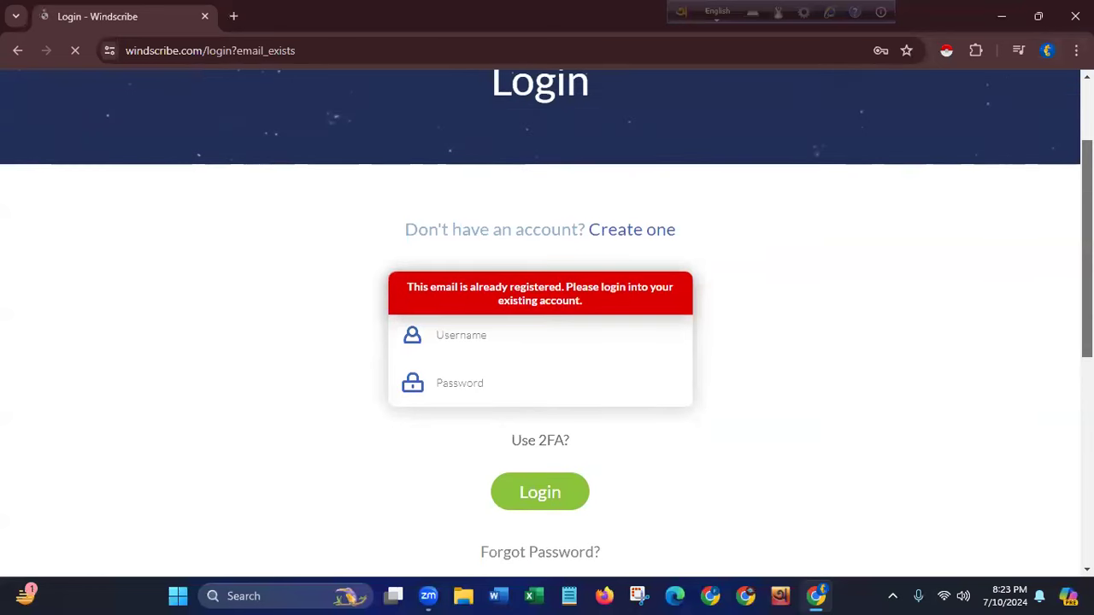
pyautogui.click(451, 339)
pyautogui.click(488, 382)
pyautogui.click(488, 382)
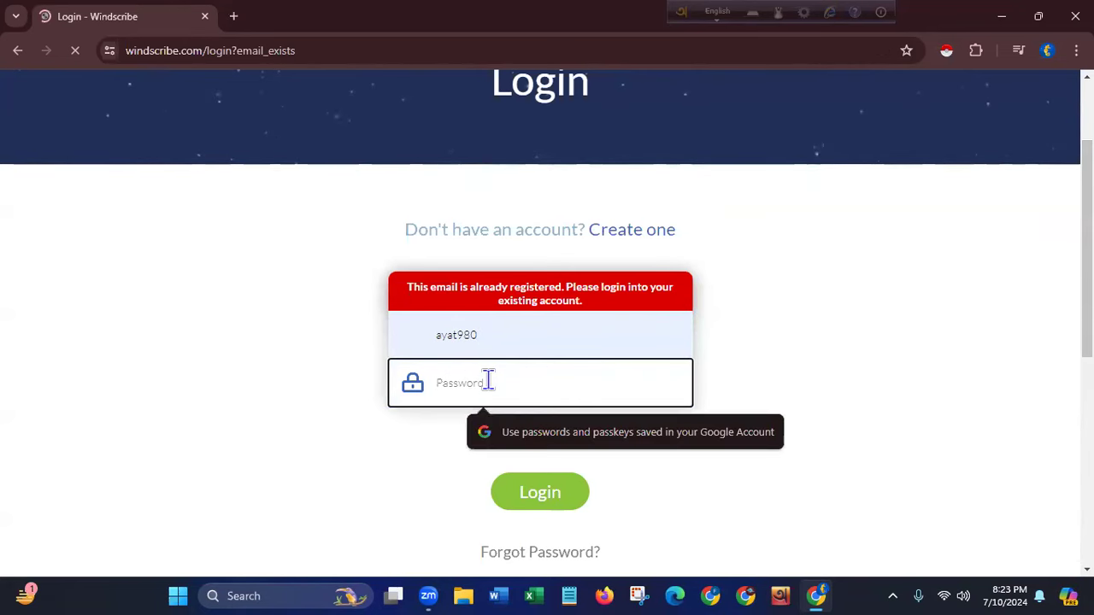
pyautogui.write('••••')
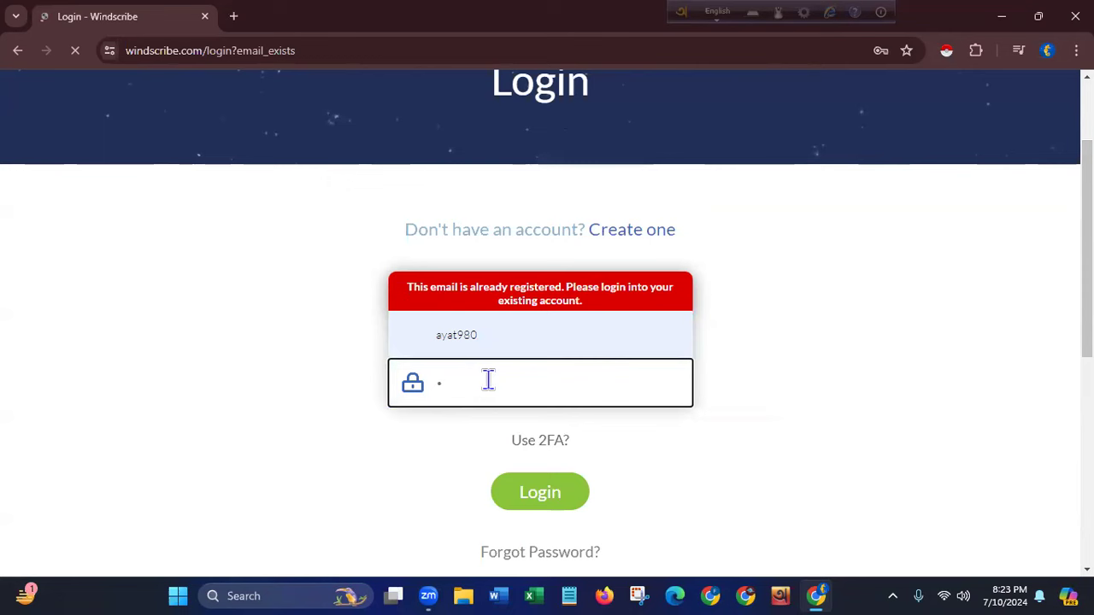
pyautogui.write('•••••••')
# - Submit the login, then close Chrome and open the desktop context menu
pyautogui.click(531, 483)
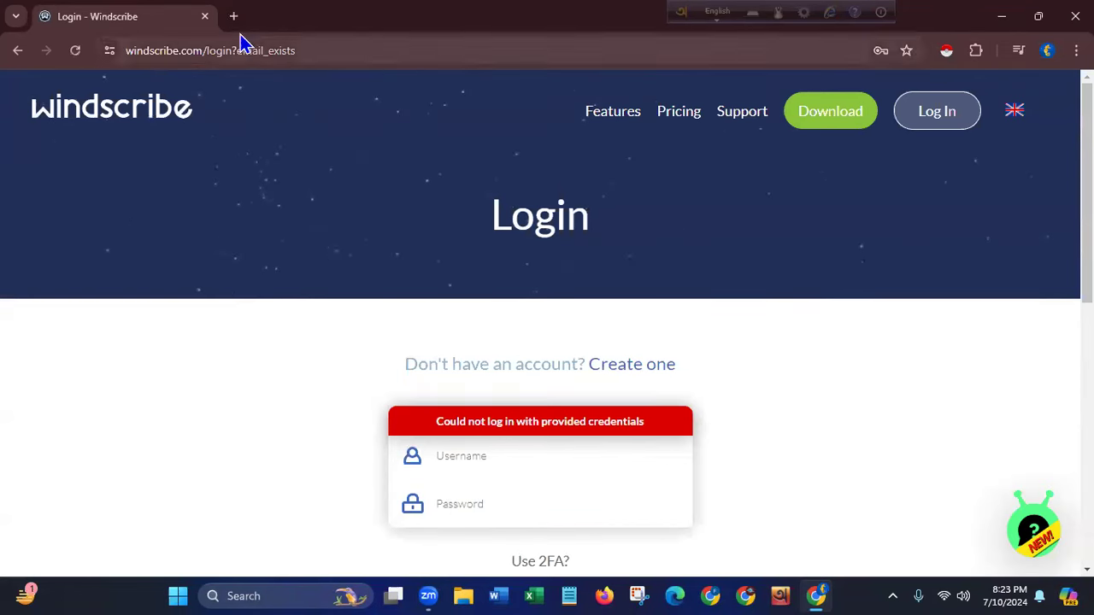
pyautogui.click(1075, 15)
pyautogui.rightClick(434, 196)
# - Refresh the desktop and relaunch Chrome under the usual profile on a new tab
pyautogui.click(503, 272)
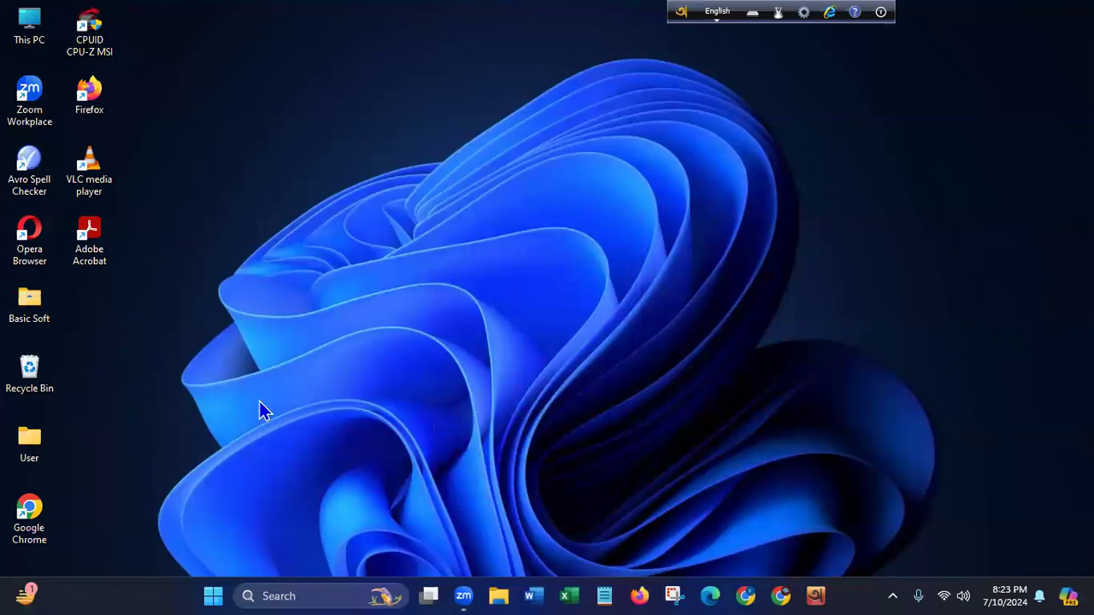
pyautogui.doubleClick(41, 542)
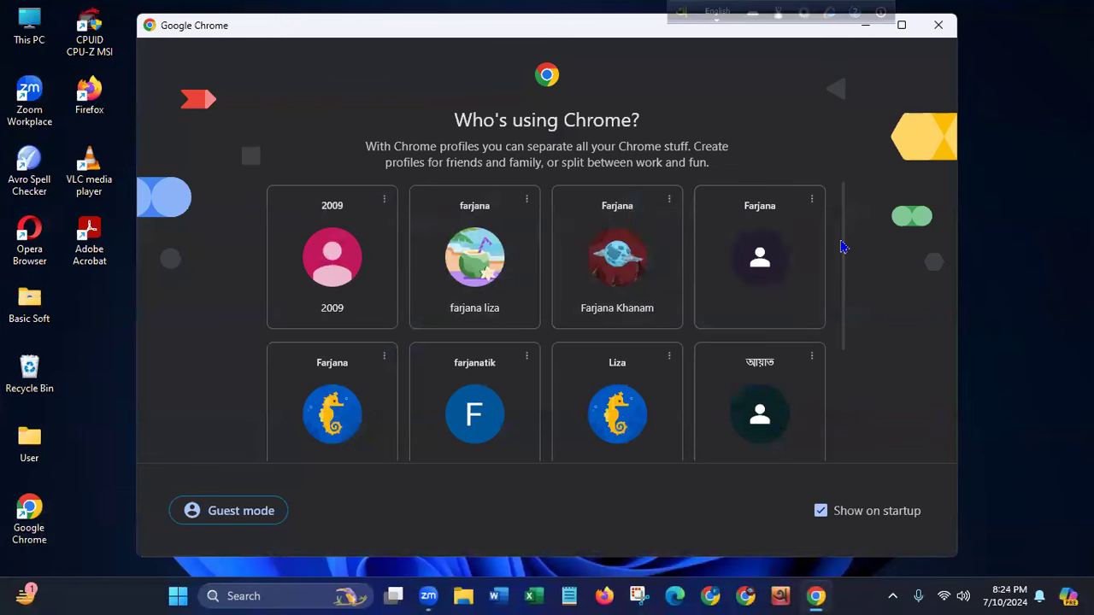
pyautogui.moveTo(843, 244); pyautogui.dragTo(847, 210)
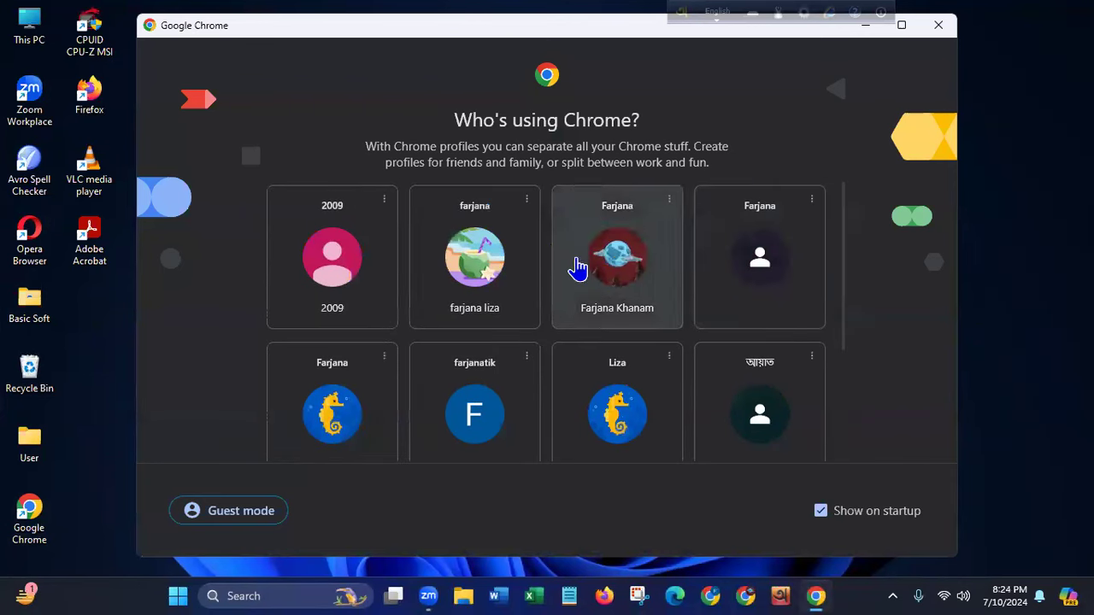
pyautogui.click(444, 309)
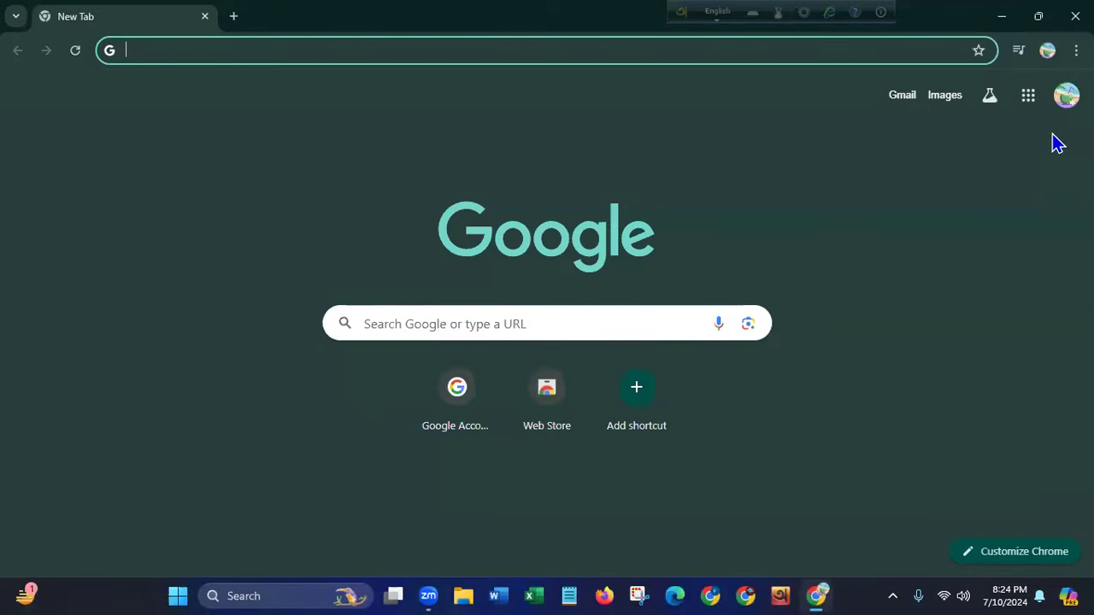
pyautogui.click(1066, 95)
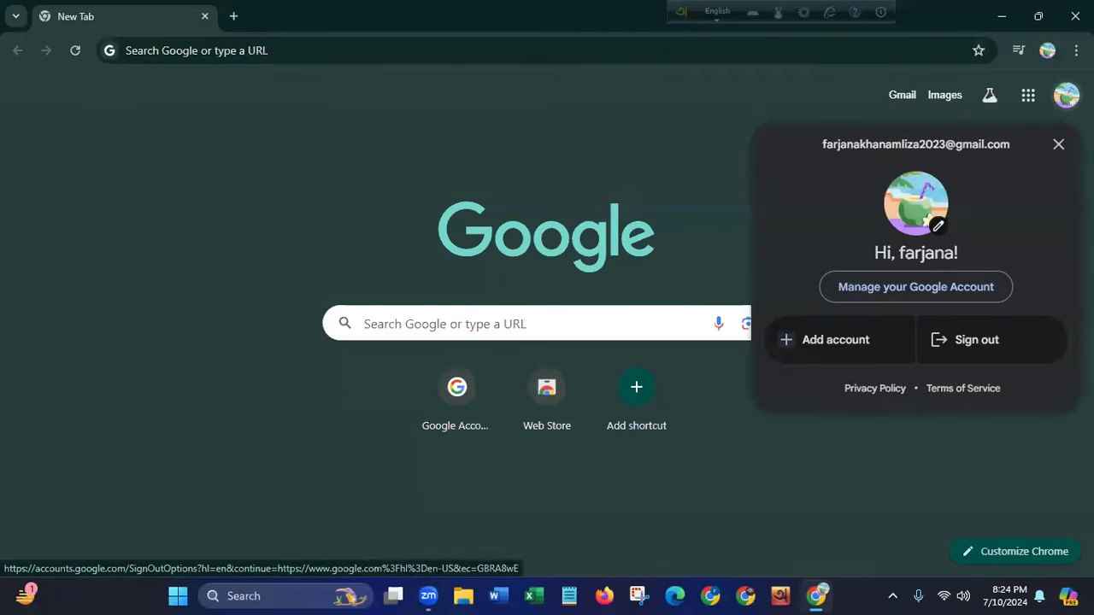
# - Search Google for windscribe and open the extension's Chrome Web Store listing
pyautogui.click(461, 149)
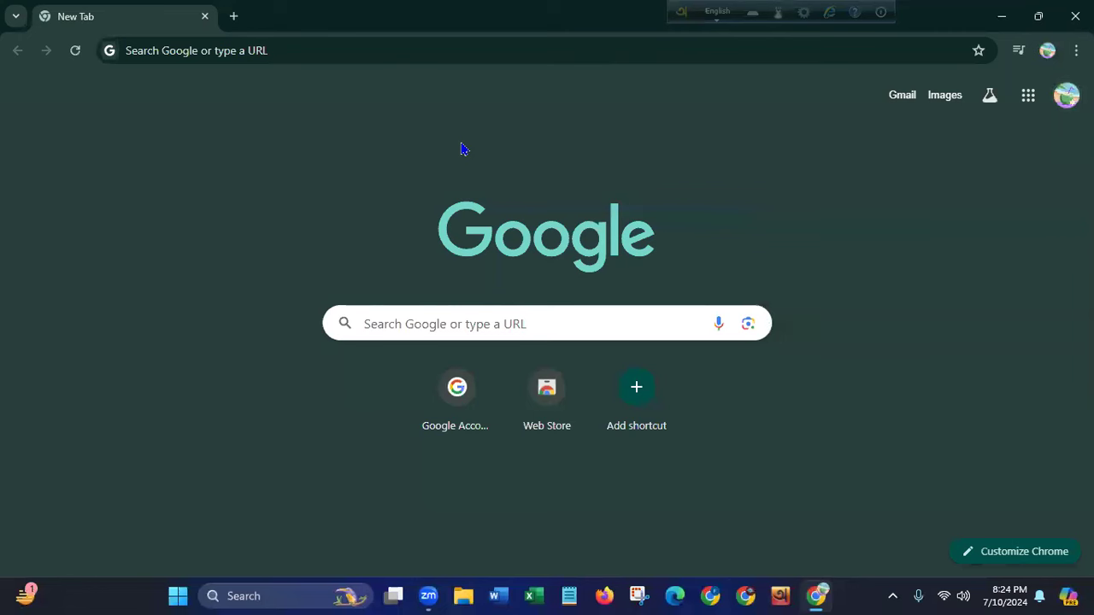
pyautogui.click(200, 52)
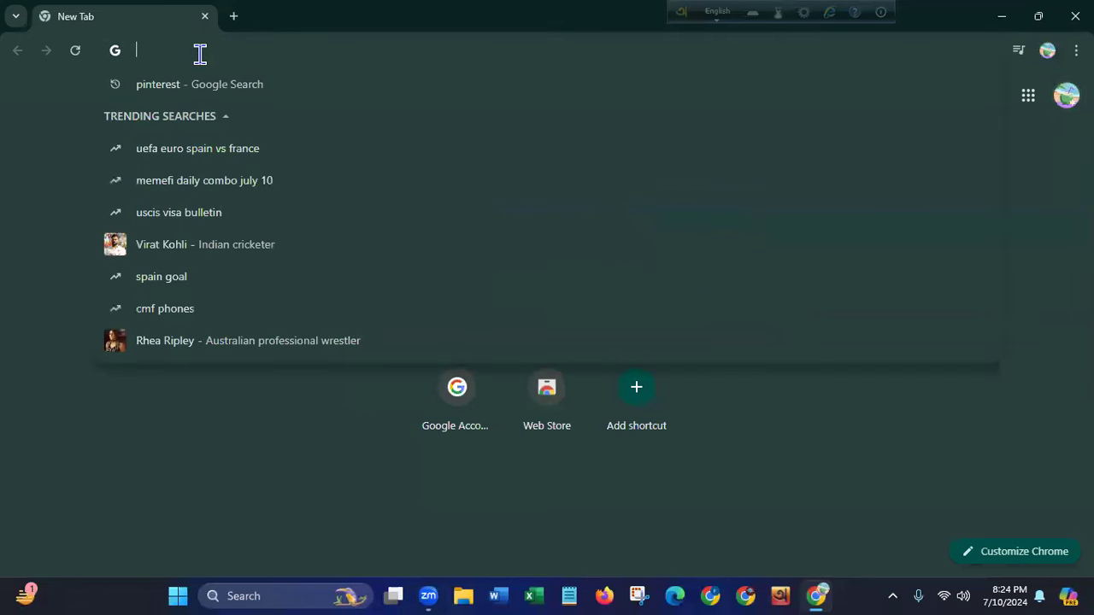
pyautogui.write('win')
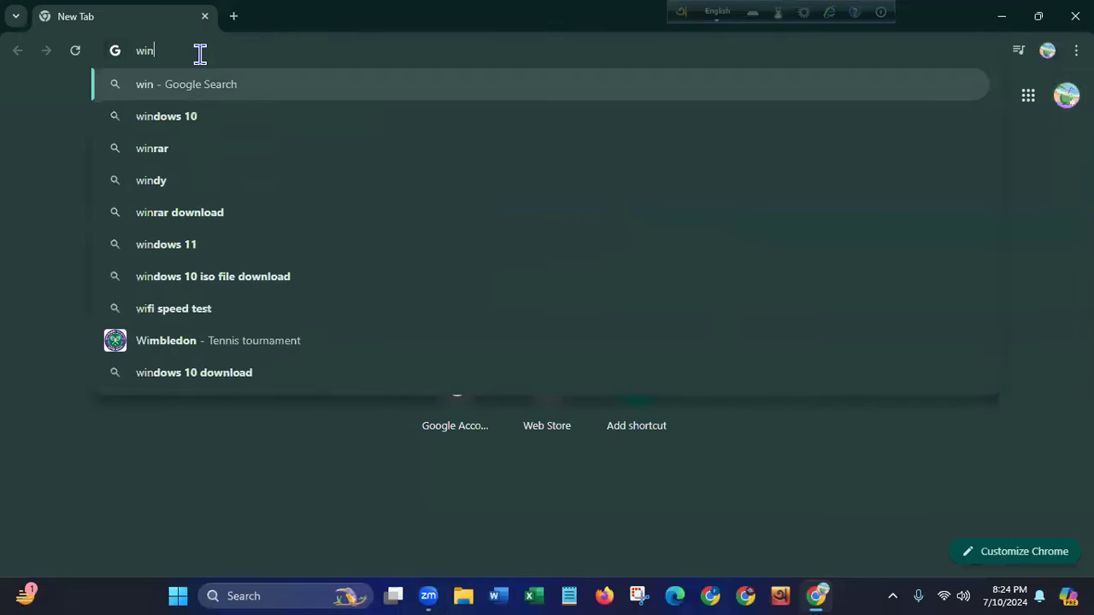
pyautogui.write('dscr')
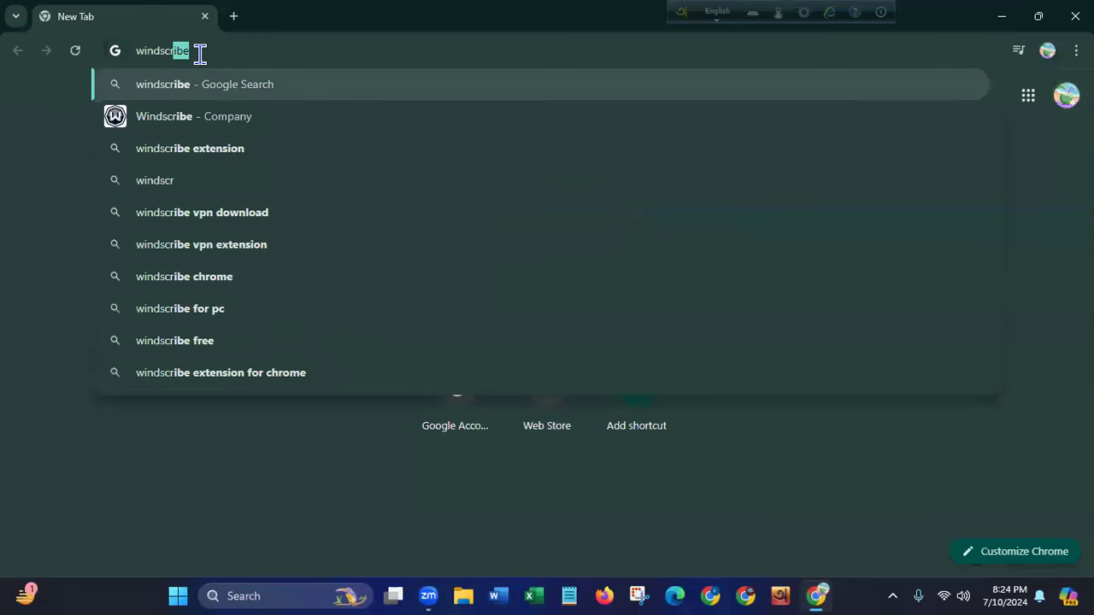
pyautogui.write('ibe')
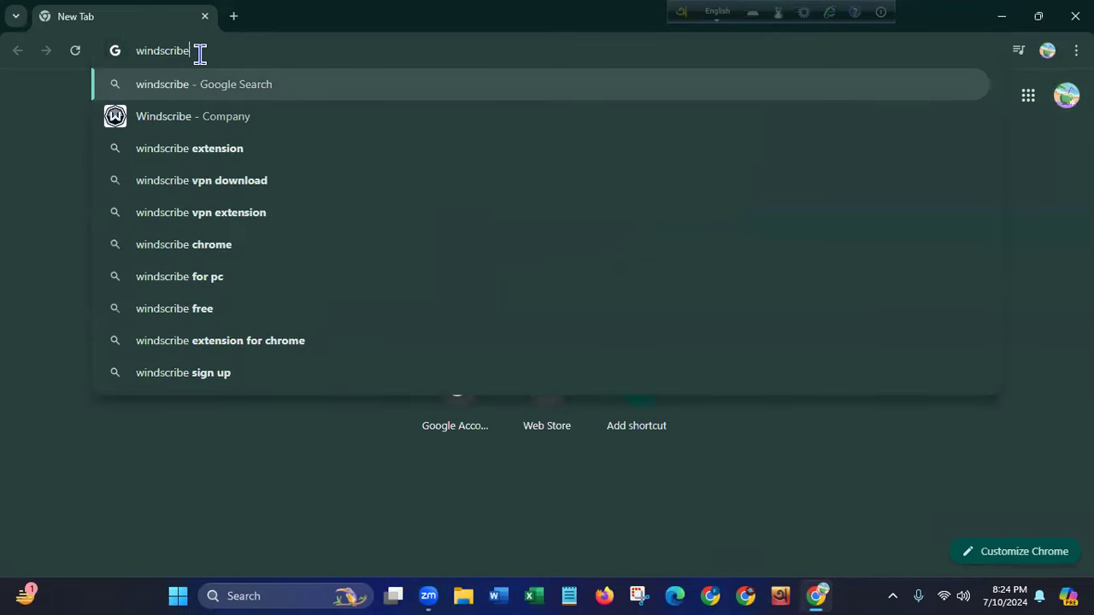
pyautogui.click(179, 96)
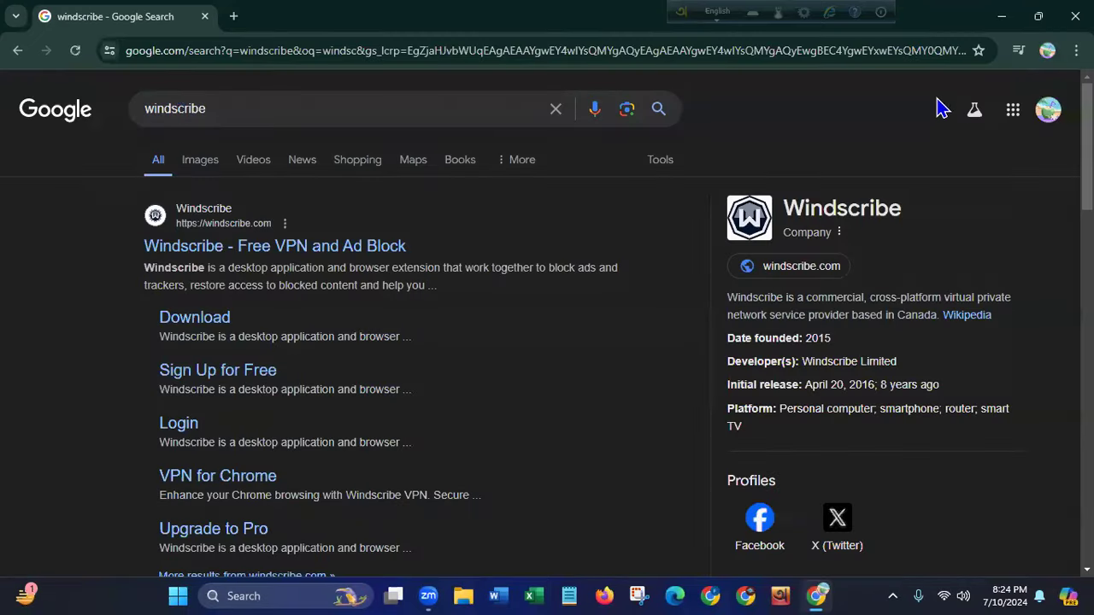
pyautogui.scroll(-4, 547, 342)
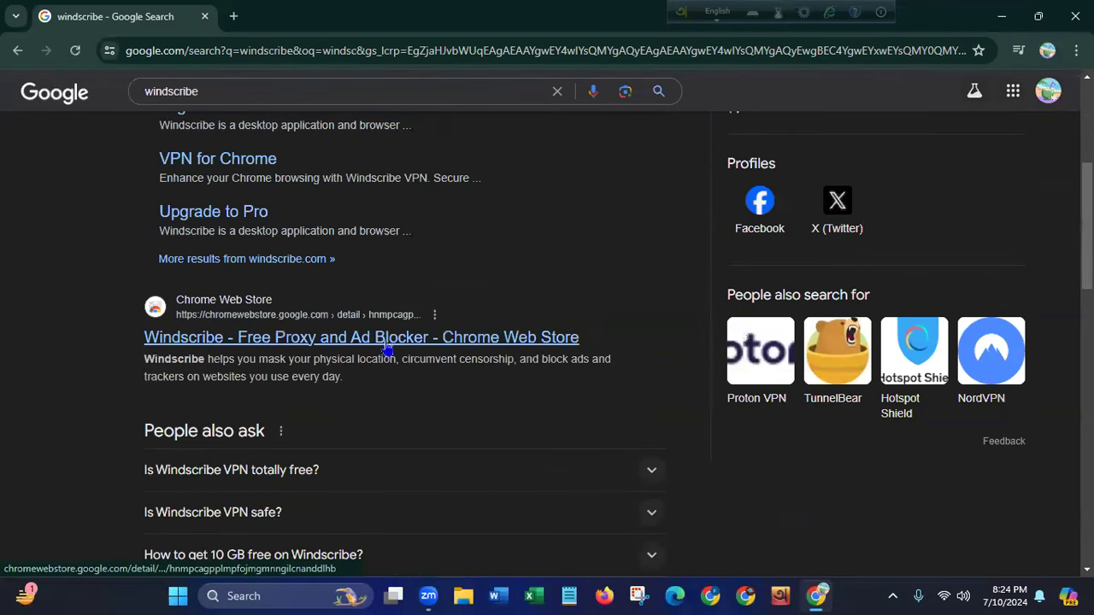
pyautogui.click(324, 343)
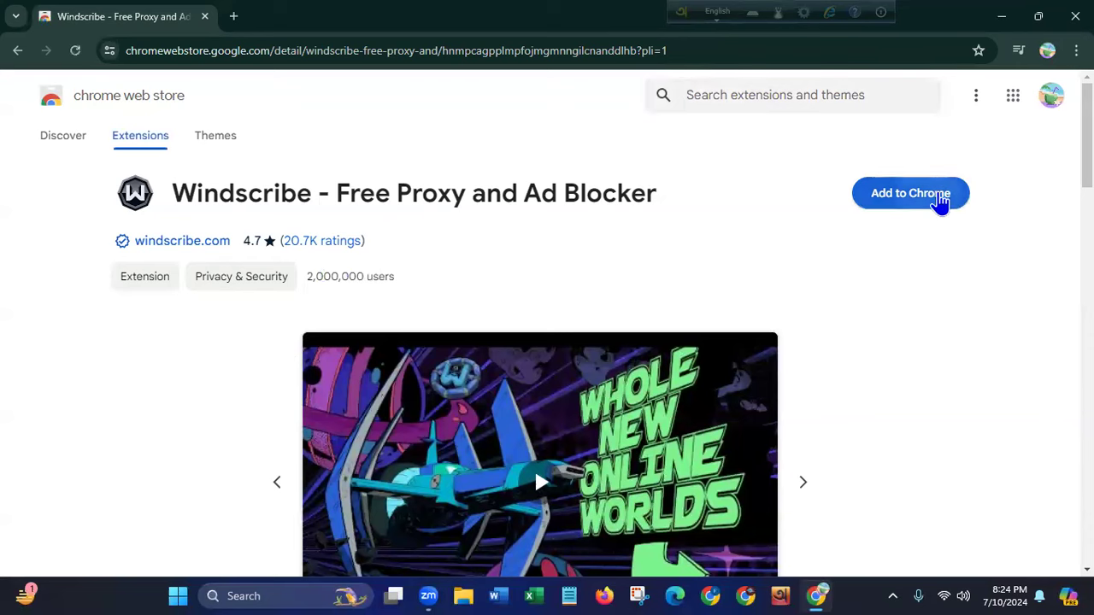
# - Add the Windscribe - Free Proxy and Ad Blocker extension to Chrome and confirm
pyautogui.click(942, 205)
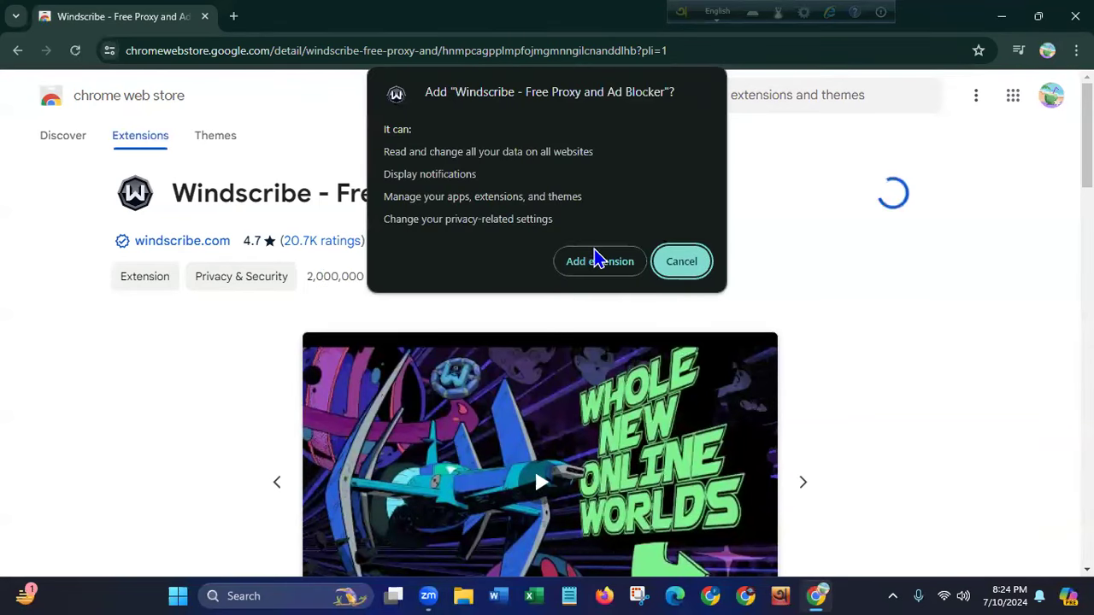
pyautogui.click(589, 267)
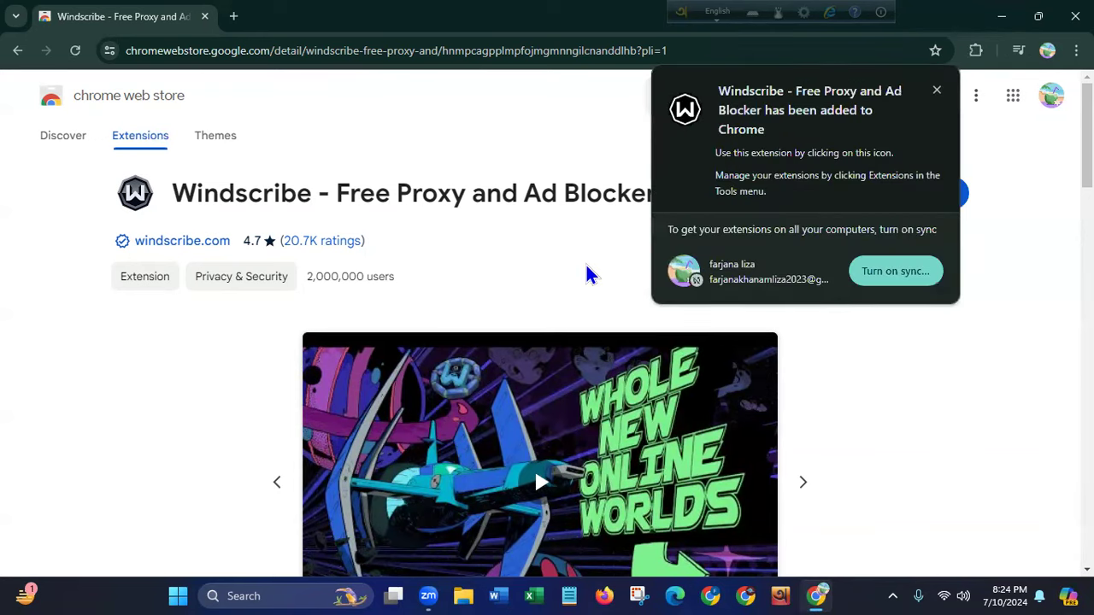
# - Pin Windscribe to the toolbar and start its setup to reach the Free/Pro plan choice
pyautogui.click(1033, 236)
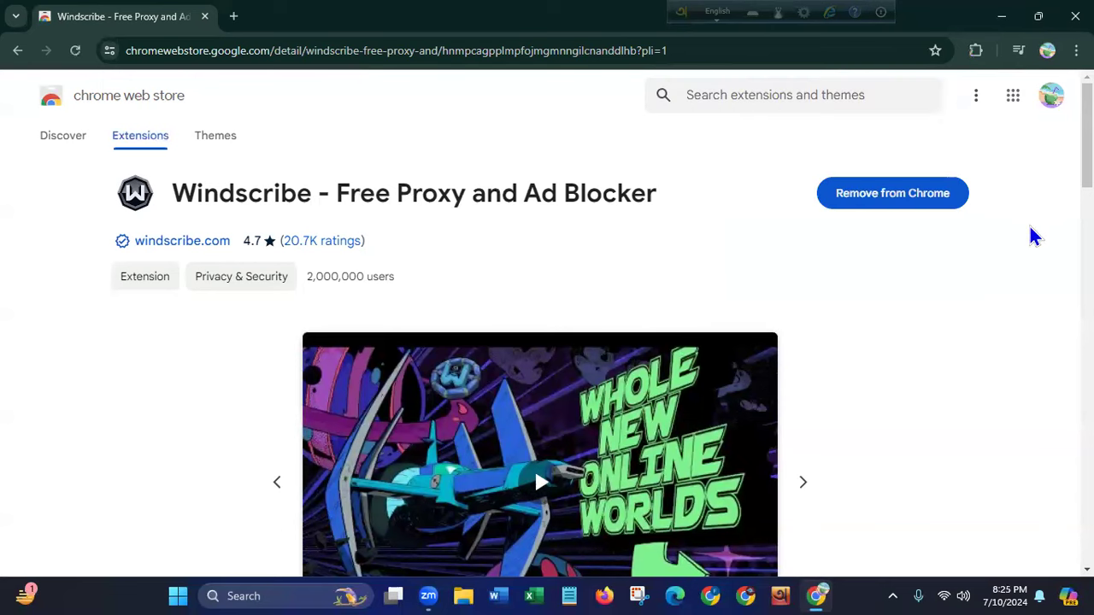
pyautogui.click(975, 50)
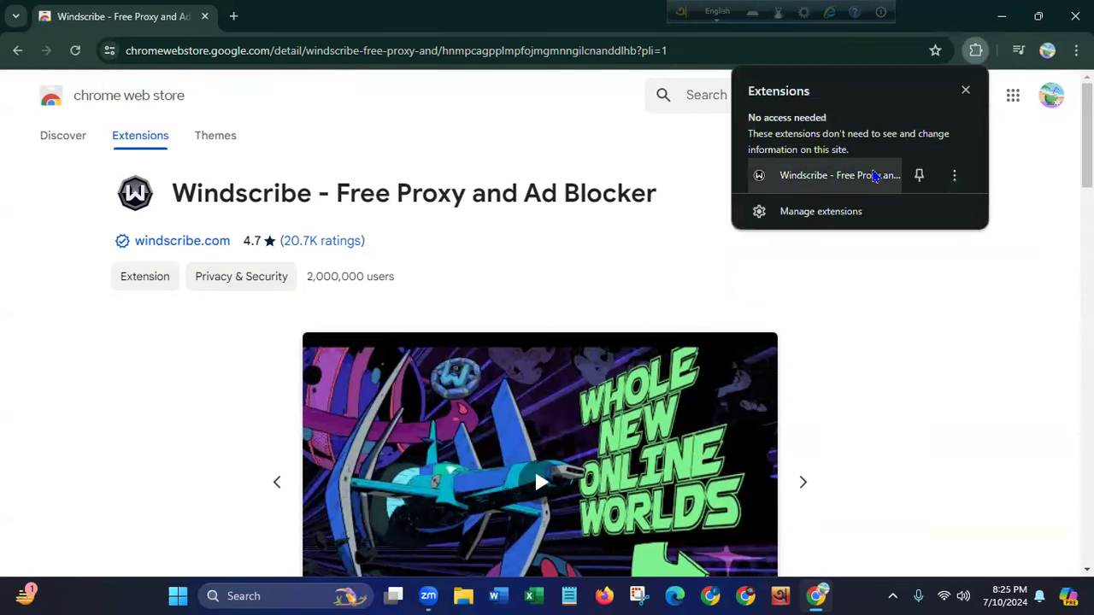
pyautogui.click(919, 175)
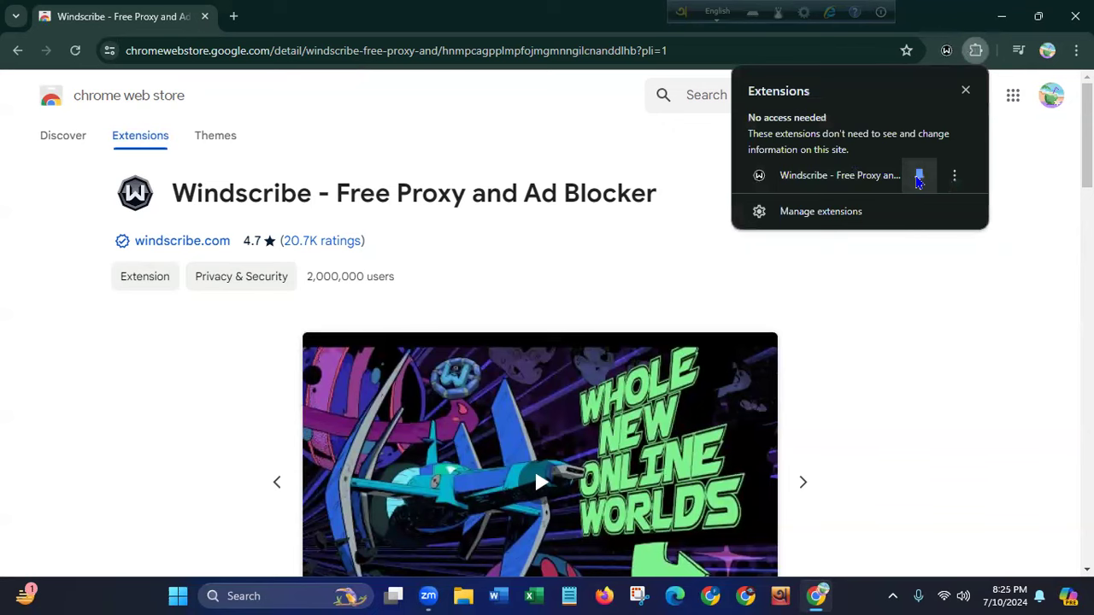
pyautogui.click(932, 303)
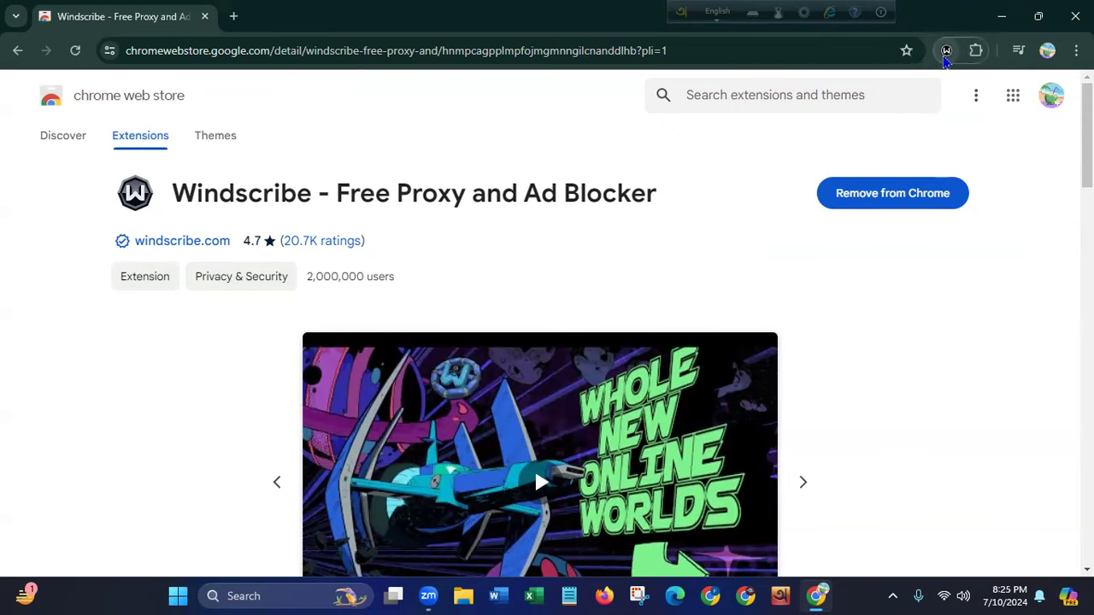
pyautogui.click(946, 51)
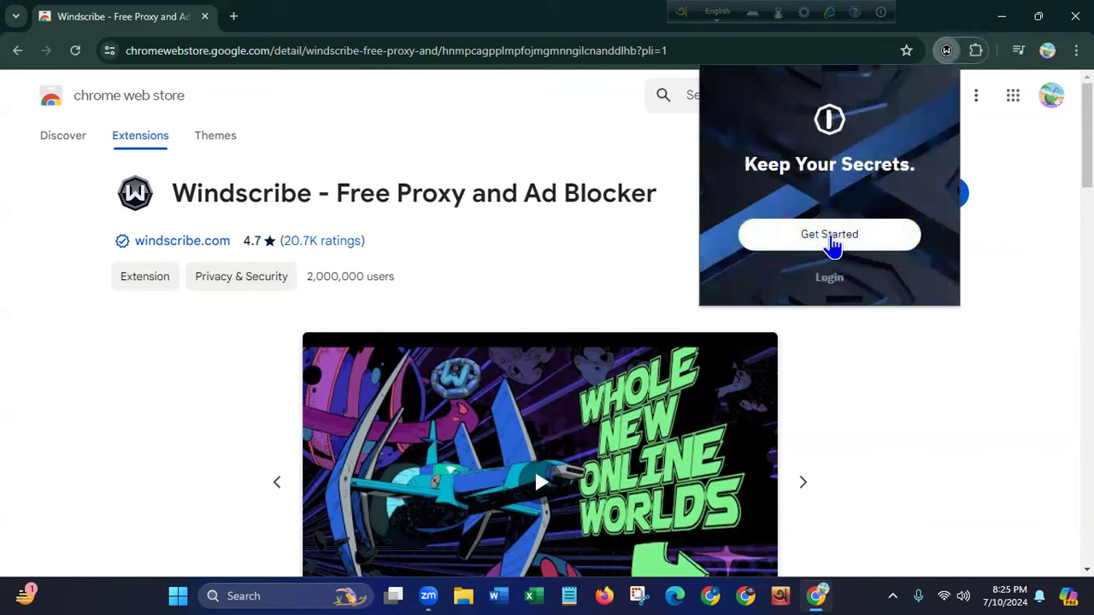
pyautogui.click(830, 245)
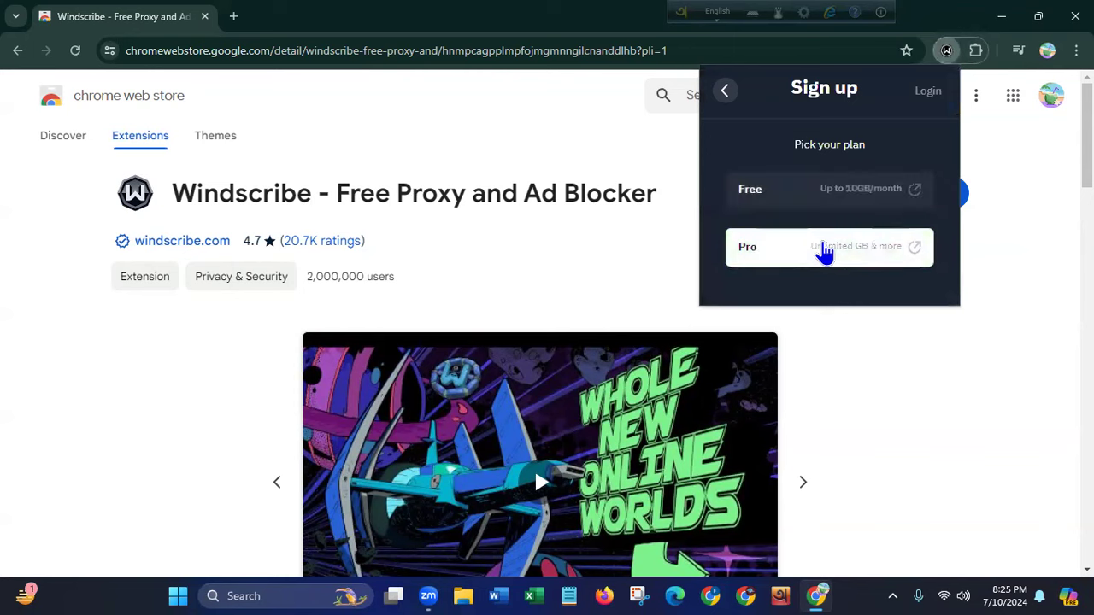
# - Choose the Free plan and enter a username plus matching password on the signup page
pyautogui.click(831, 195)
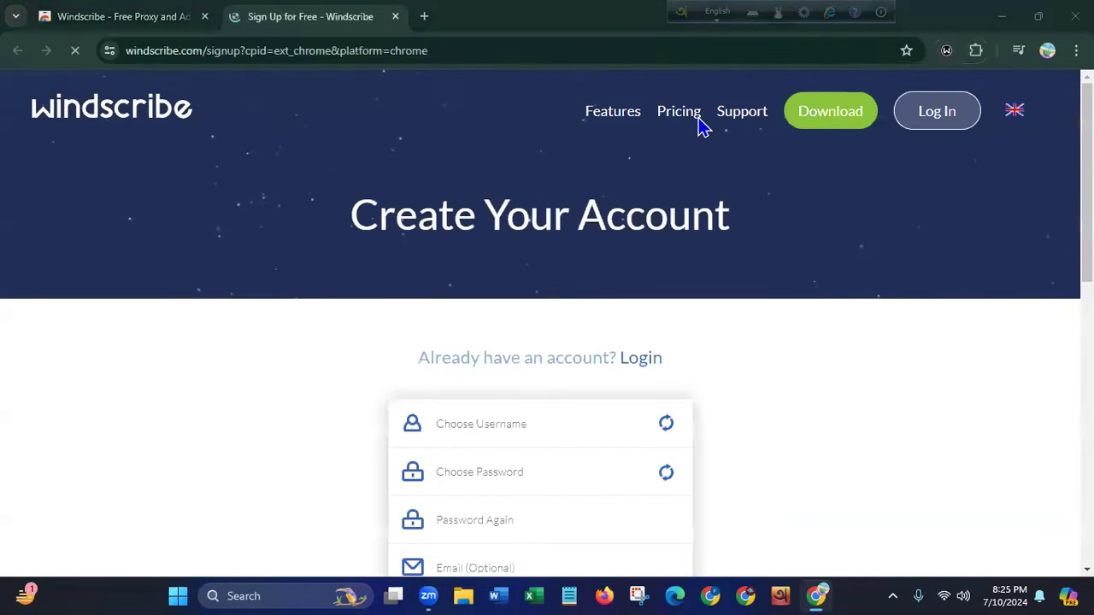
pyautogui.scroll(-1, 883, 297)
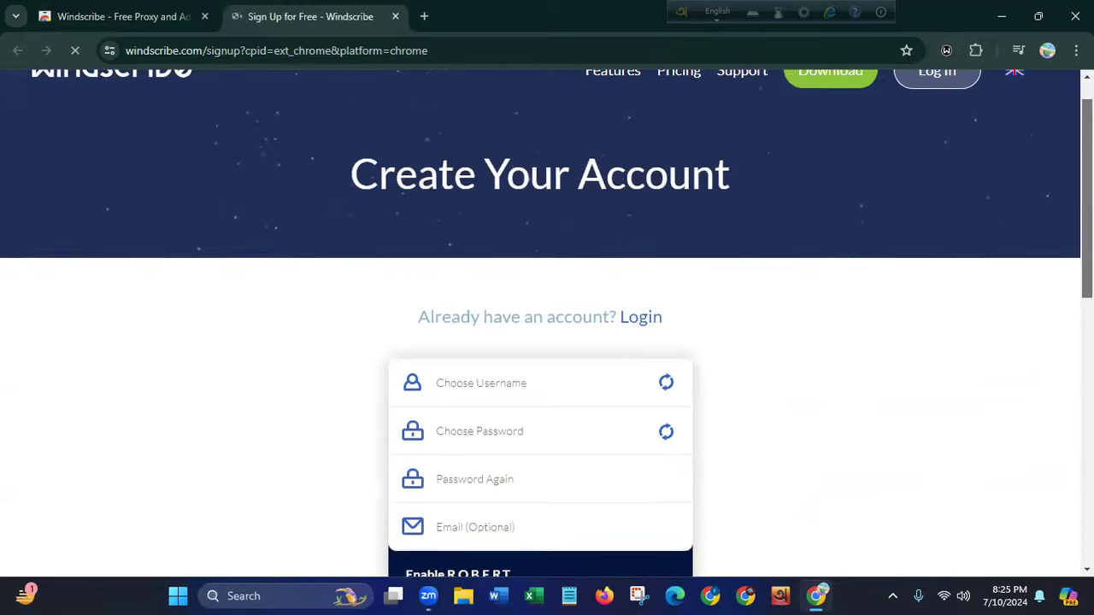
pyautogui.click(534, 311)
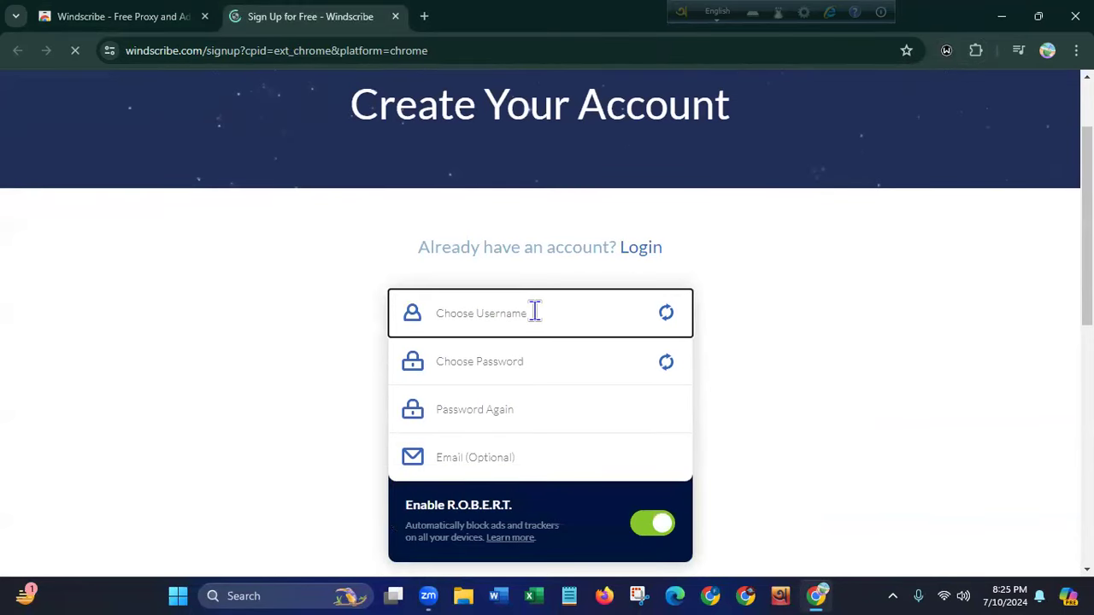
pyautogui.write('Lizz')
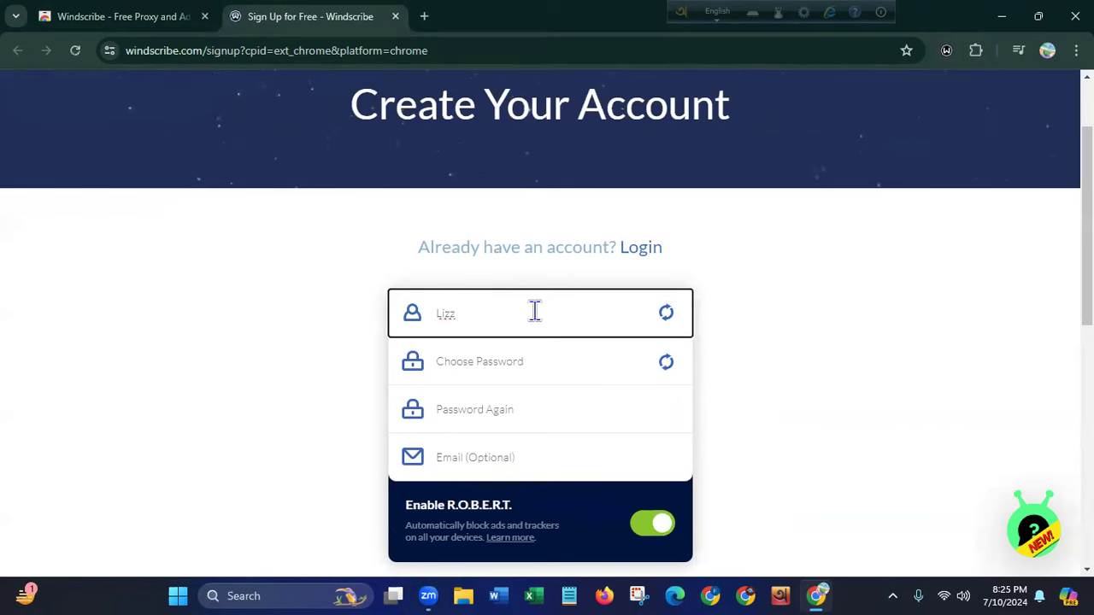
pyautogui.write('321')
pyautogui.click(511, 367)
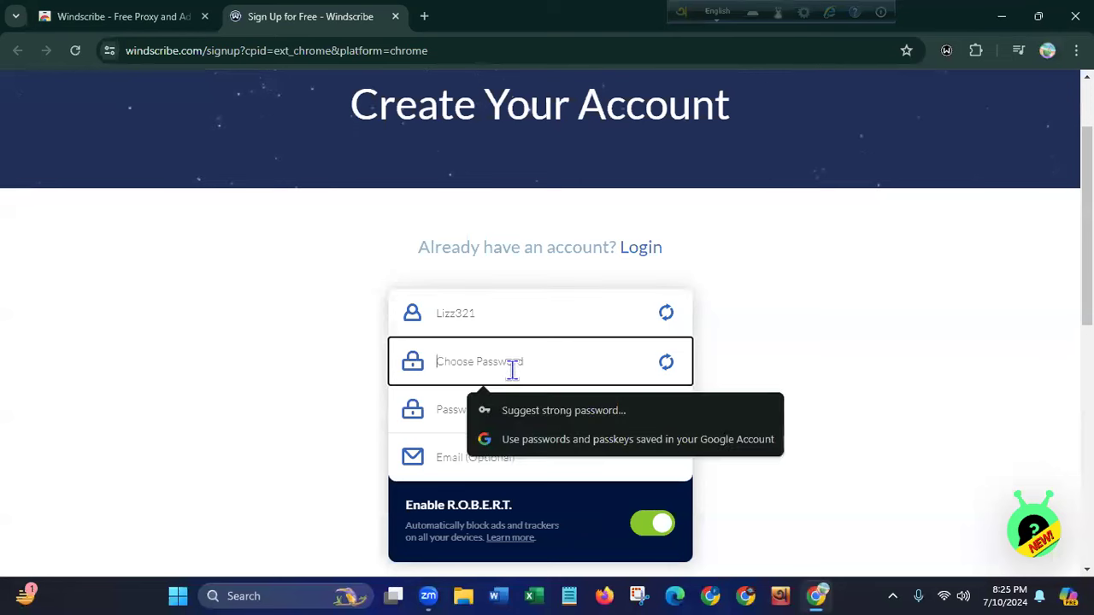
pyautogui.write('•••••••')
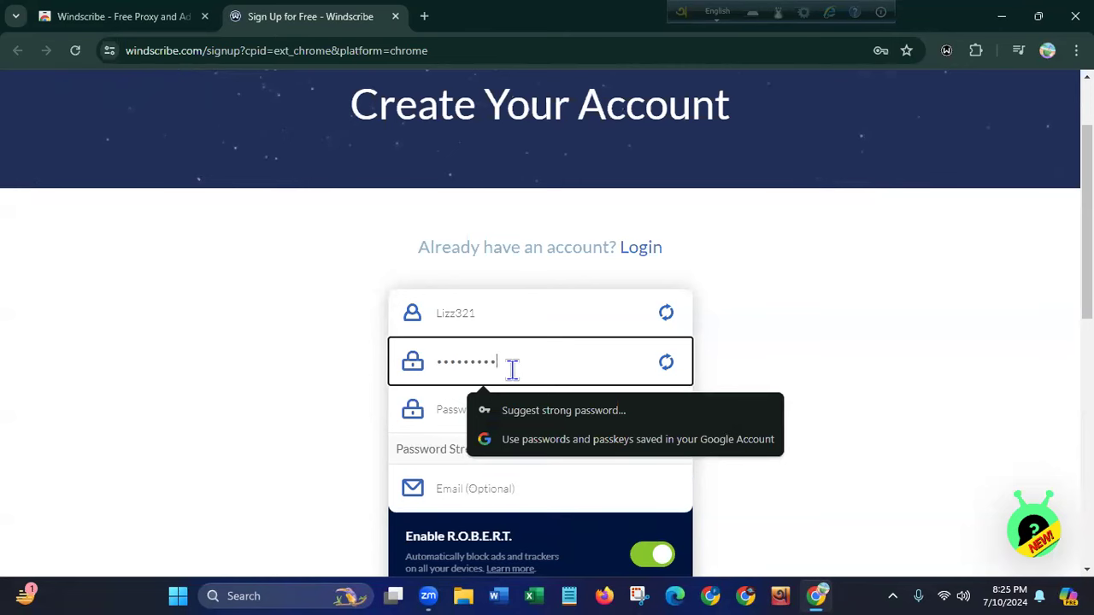
pyautogui.click(447, 409)
pyautogui.write('•')
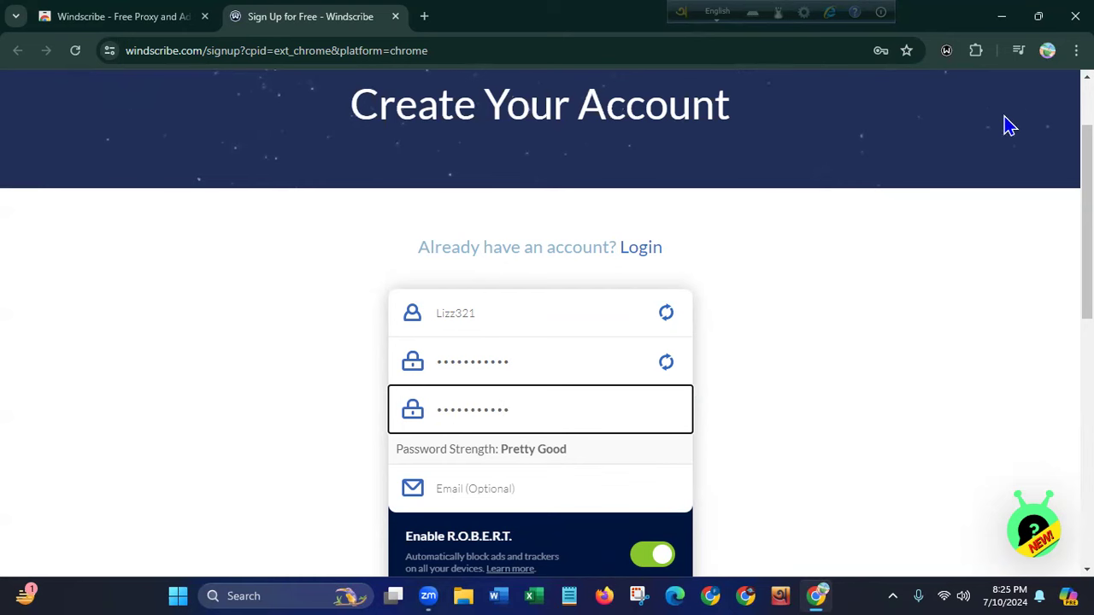
pyautogui.click(1047, 53)
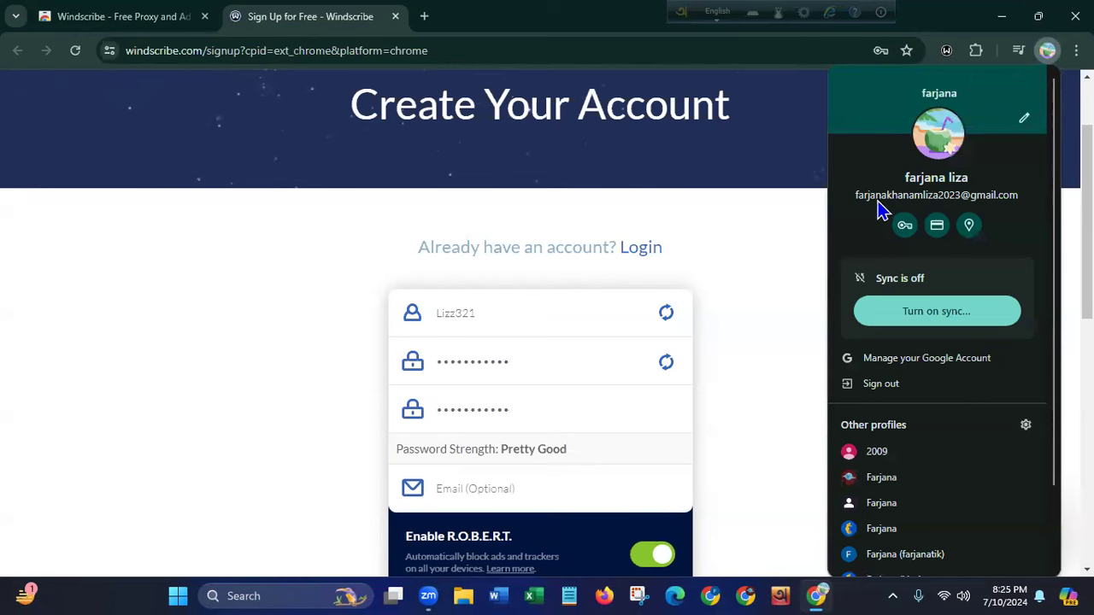
# - Enter the account e-mail address in the Windscribe sign-up form and submit it
pyautogui.click(755, 272)
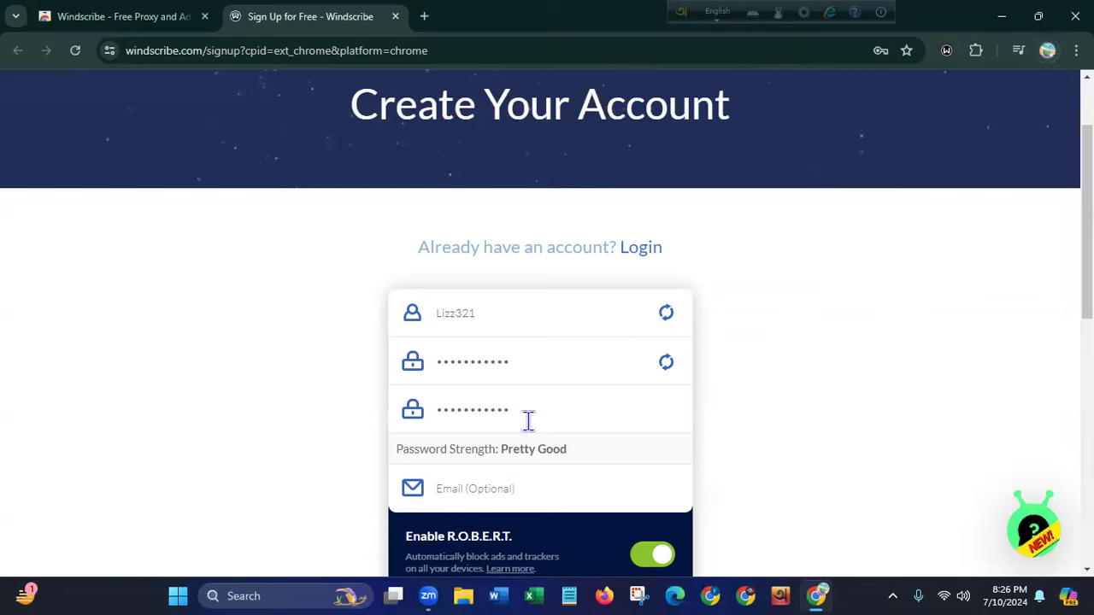
pyautogui.click(496, 488)
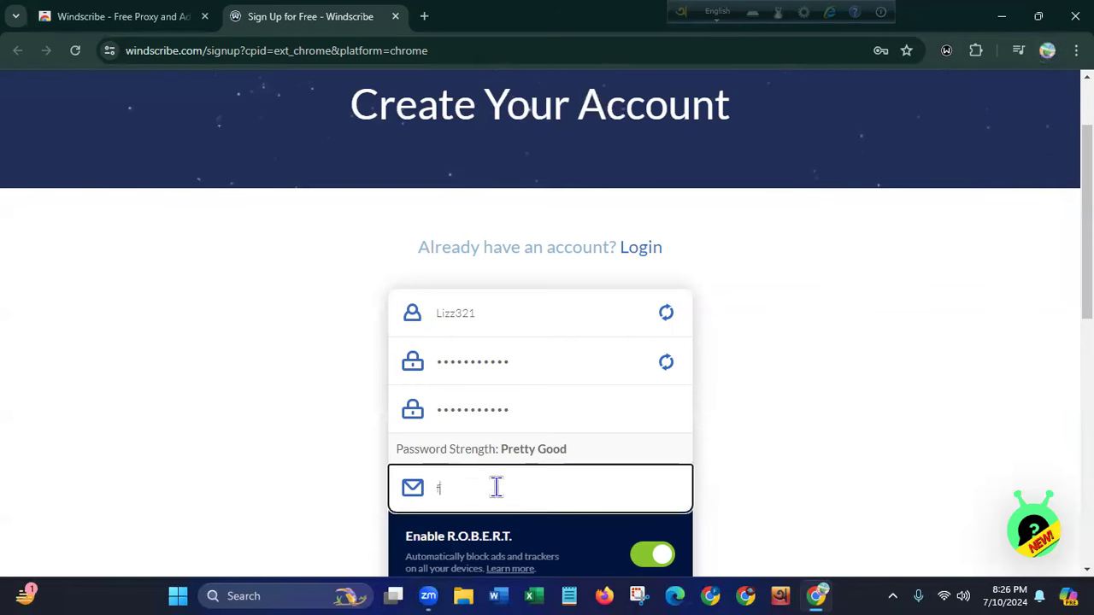
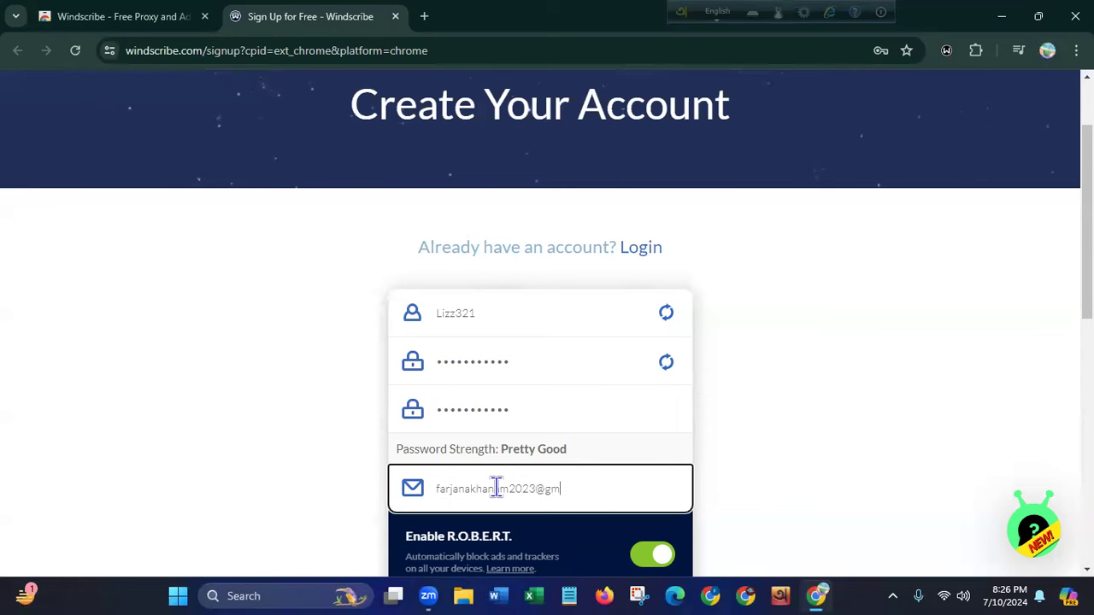
pyautogui.scroll(-4, 725, 378)
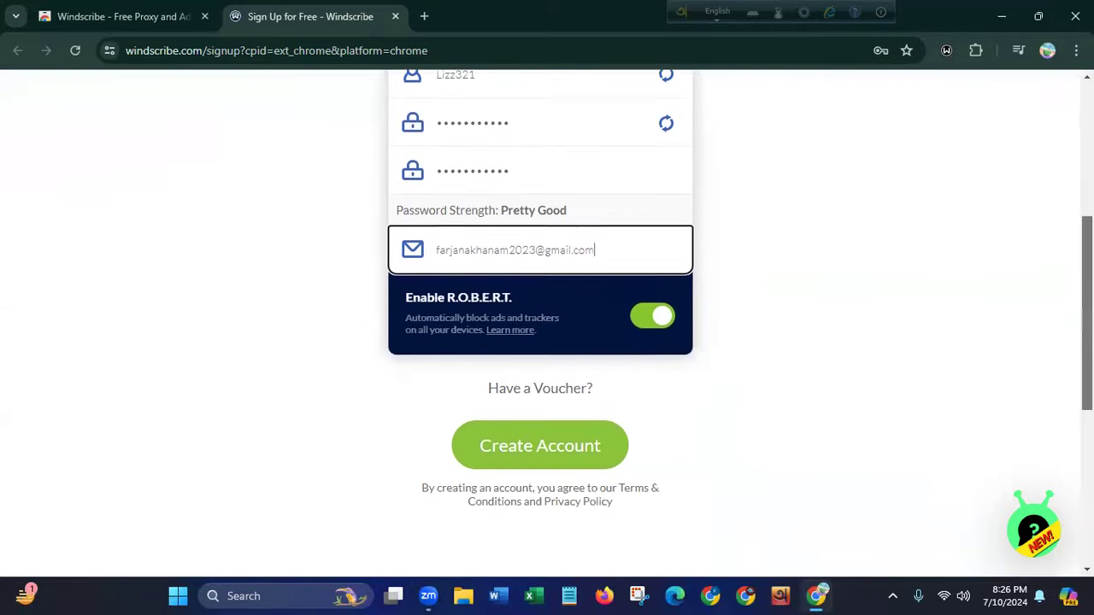
pyautogui.click(522, 384)
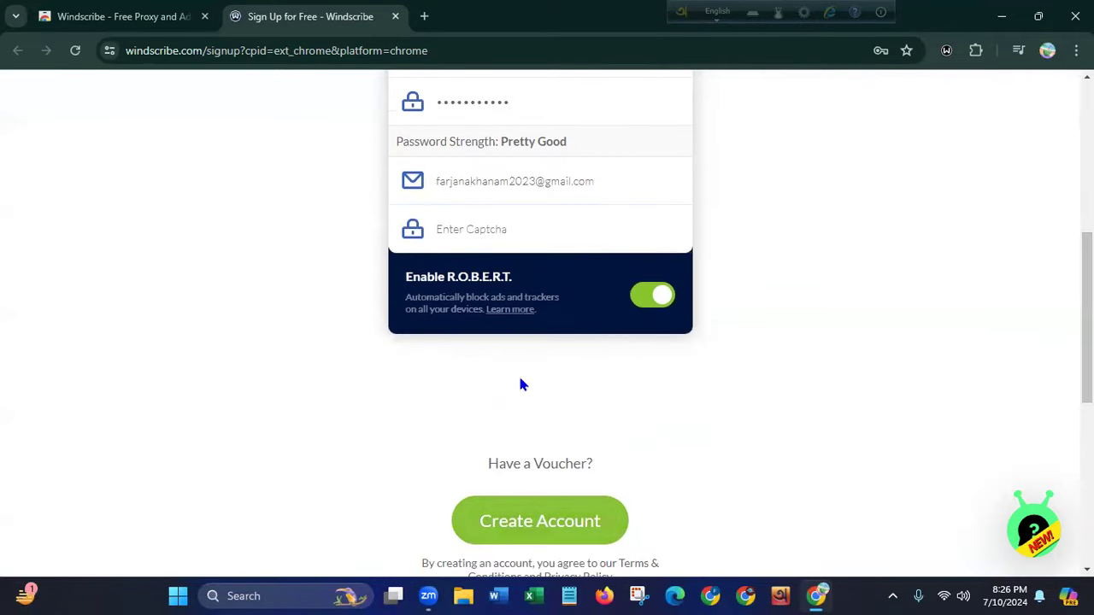
# - Enter the captcha code and resubmit the form to create the account
pyautogui.click(487, 232)
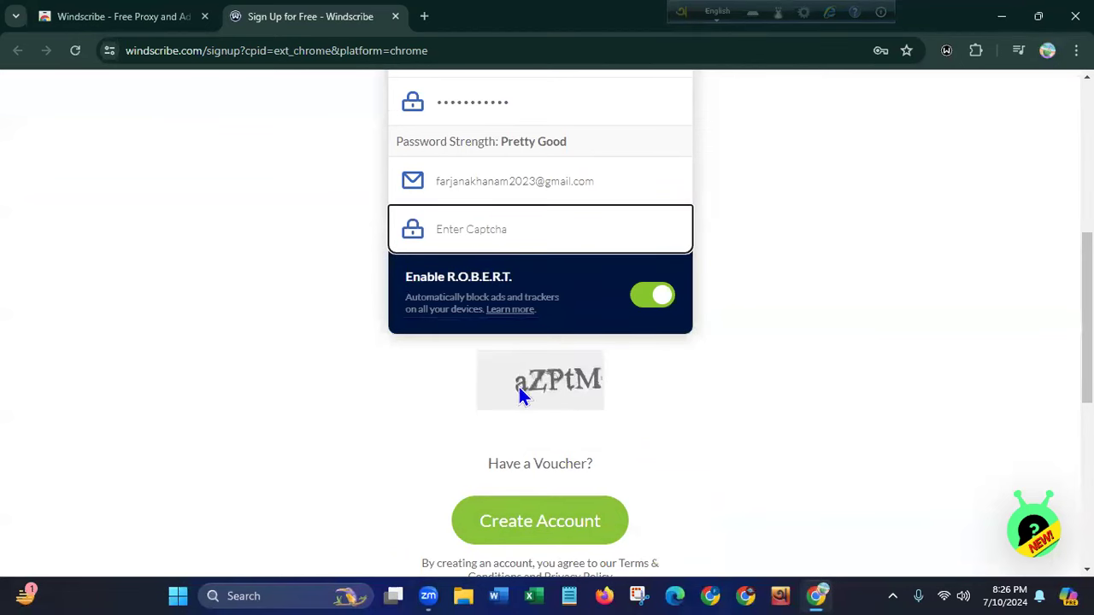
pyautogui.write('aZPtM')
pyautogui.click(491, 521)
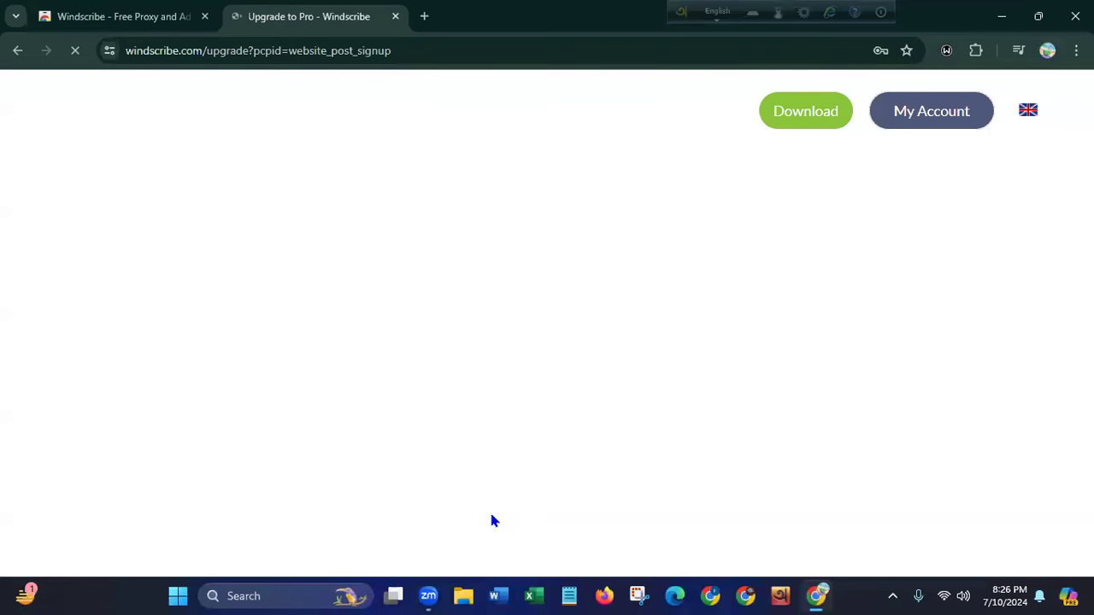
# - Open a new tab and bring up the Windscribe extension's login form
pyautogui.click(424, 16)
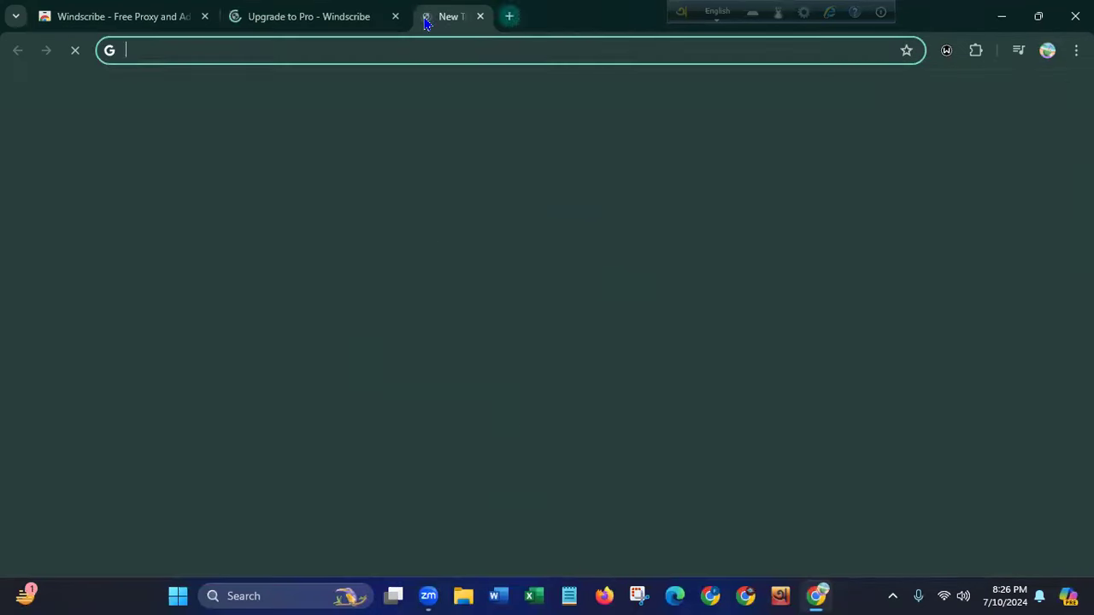
pyautogui.click(948, 51)
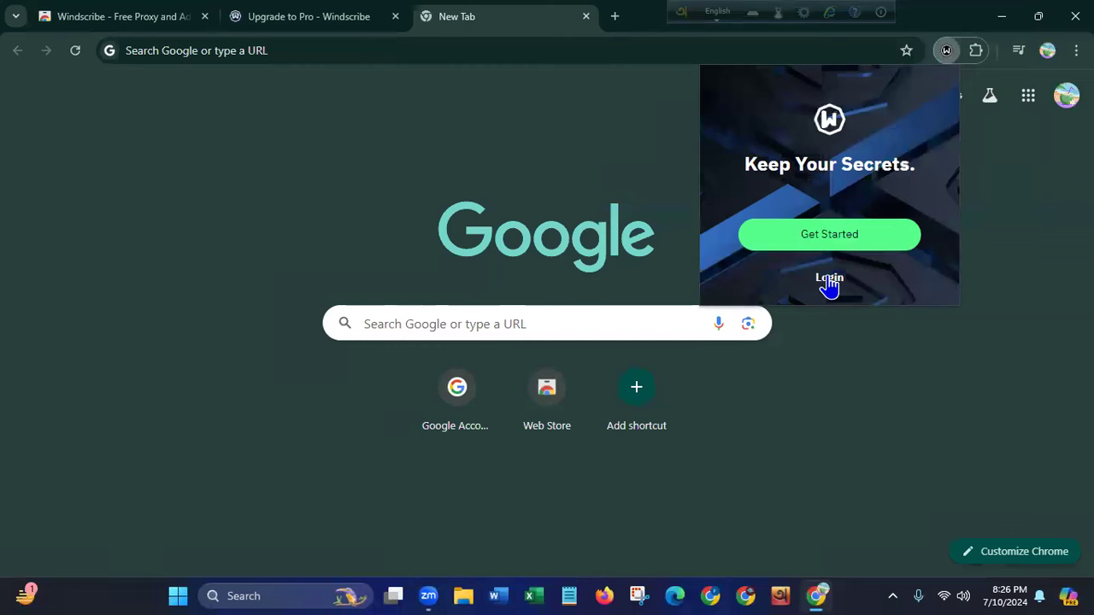
pyautogui.click(829, 282)
# - Log in with the new account's username and password, then close the old Windscribe tab
pyautogui.click(807, 171)
pyautogui.write('Lizz')
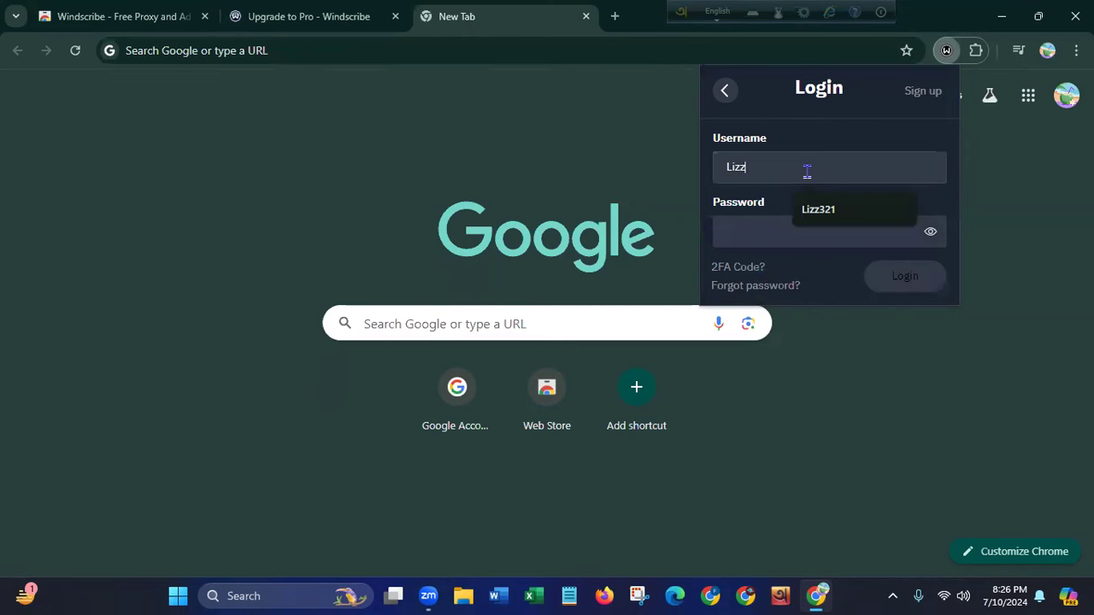
pyautogui.write('321')
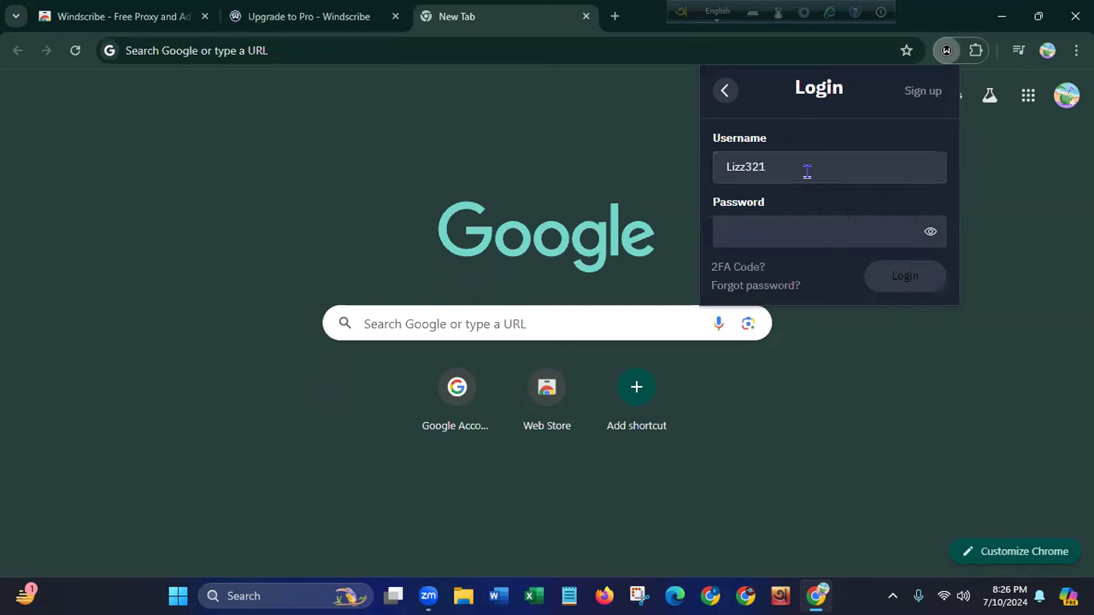
pyautogui.click(773, 236)
pyautogui.write('•')
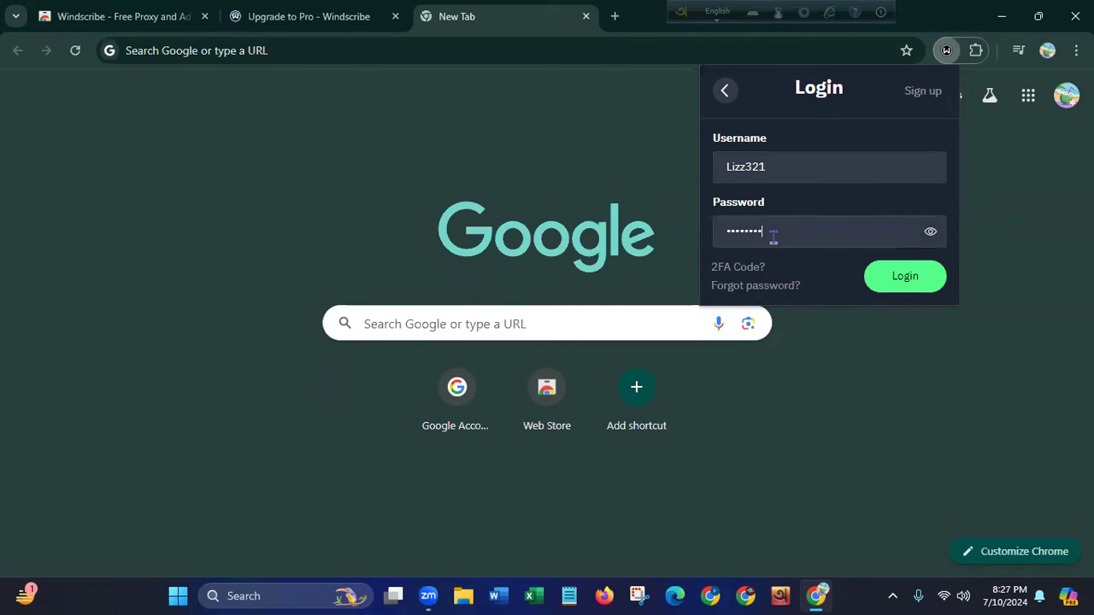
pyautogui.click(894, 288)
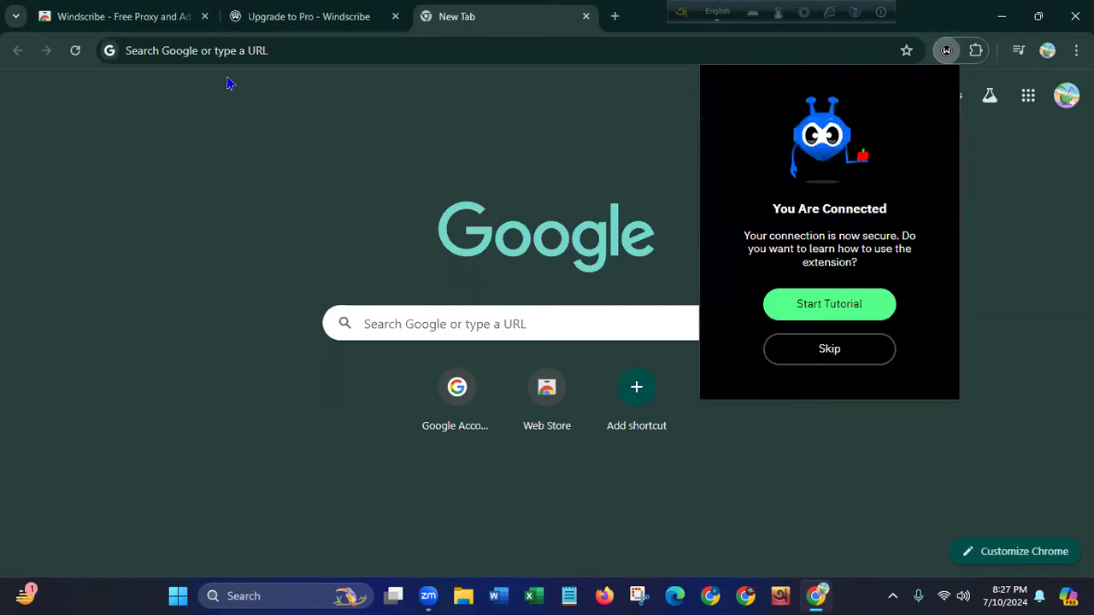
pyautogui.click(205, 16)
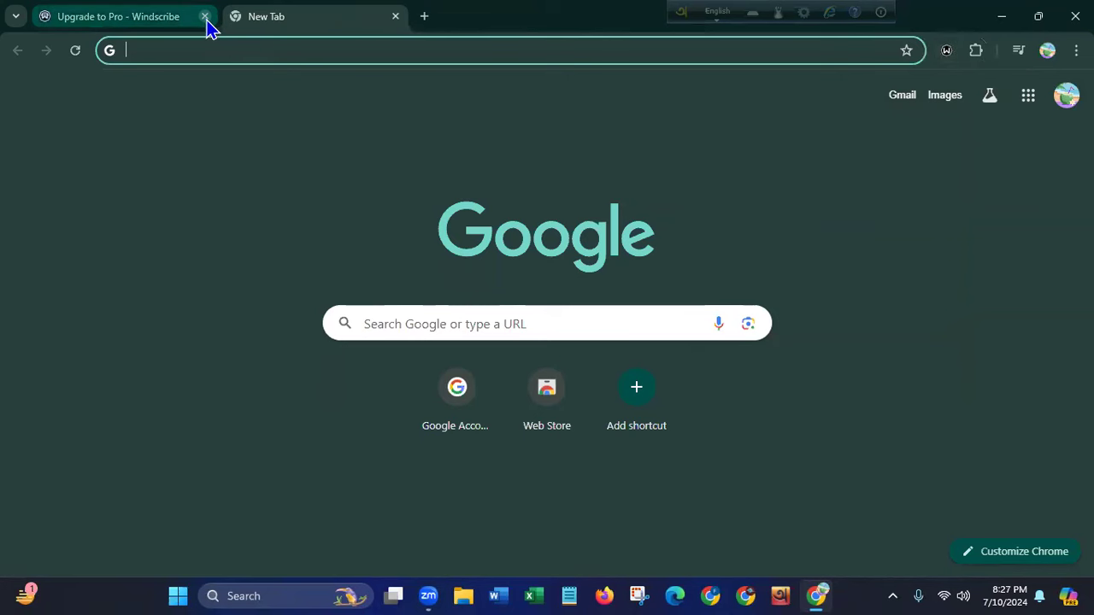
pyautogui.click(204, 16)
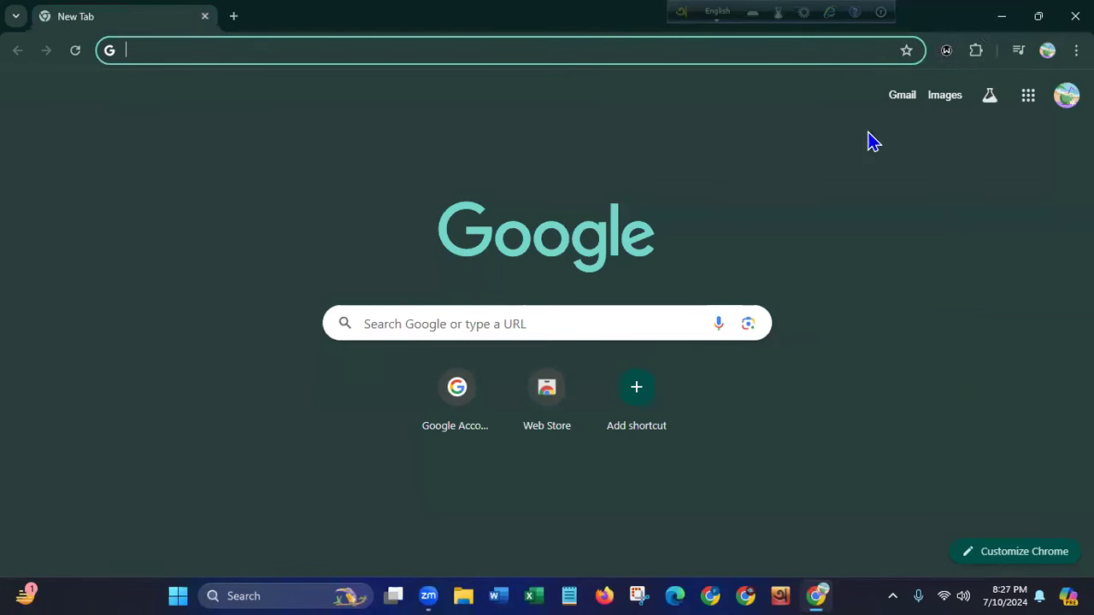
pyautogui.click(946, 52)
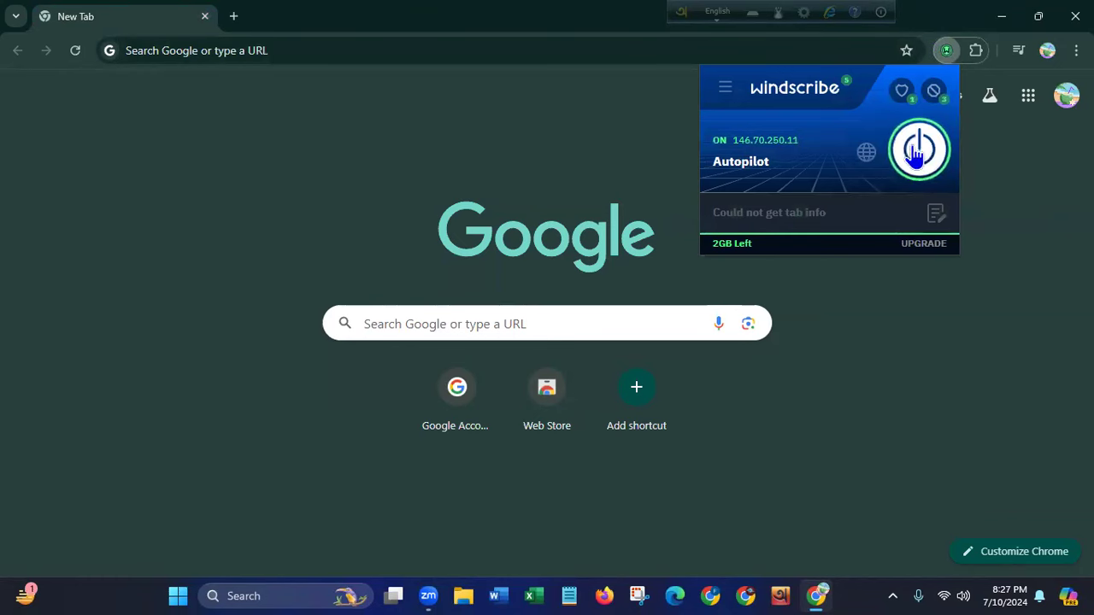
pyautogui.click(857, 160)
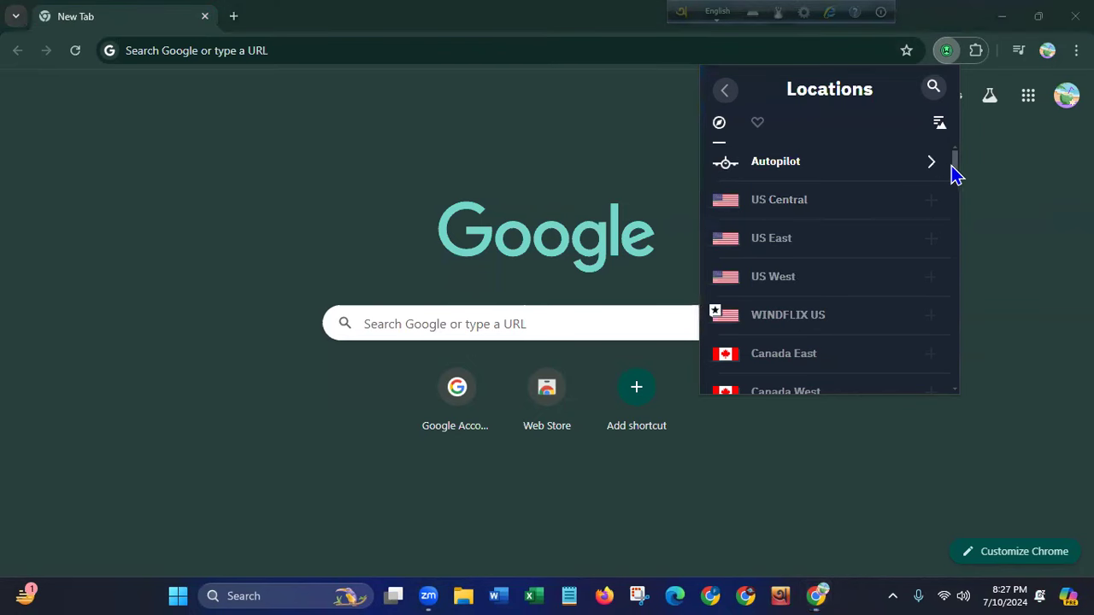
# - Expand US East and connect to the New York Empire server, then dismiss the panel
pyautogui.moveTo(957, 168); pyautogui.dragTo(955, 210)
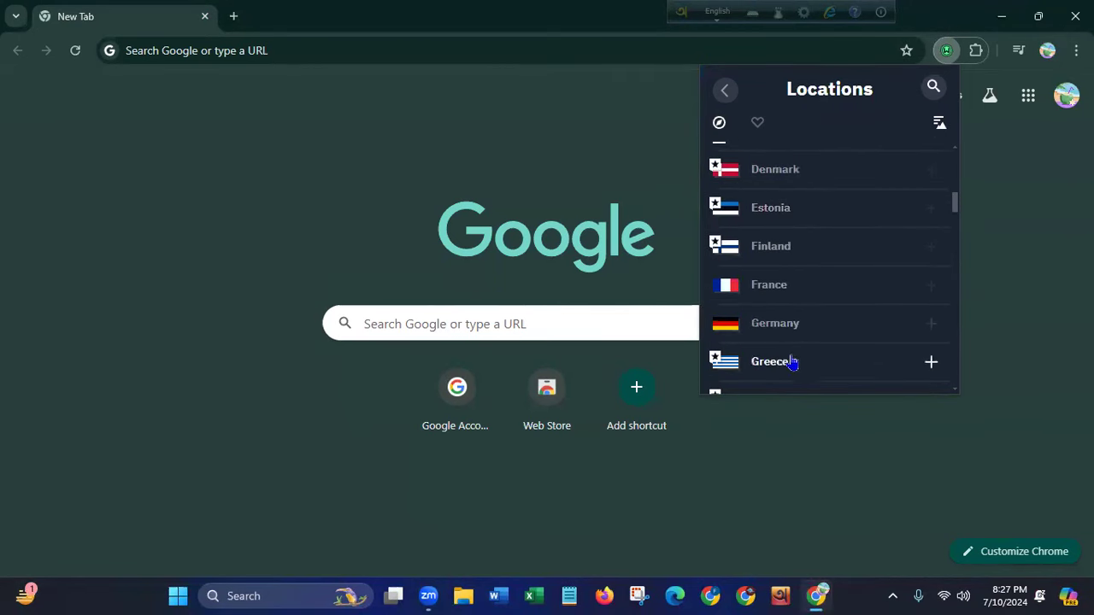
pyautogui.moveTo(960, 212); pyautogui.dragTo(949, 168)
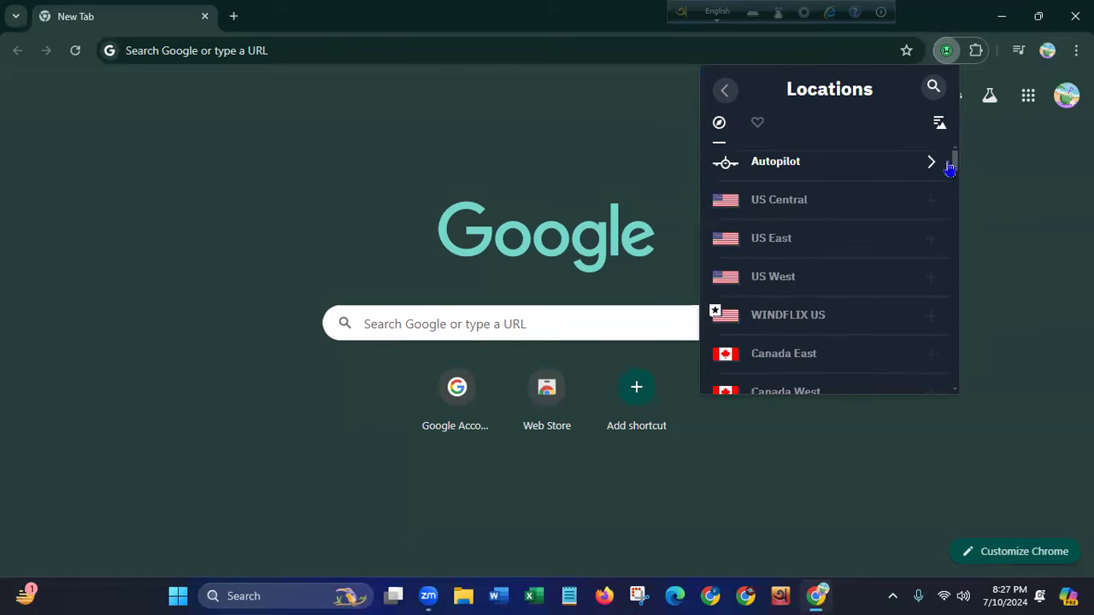
pyautogui.click(781, 239)
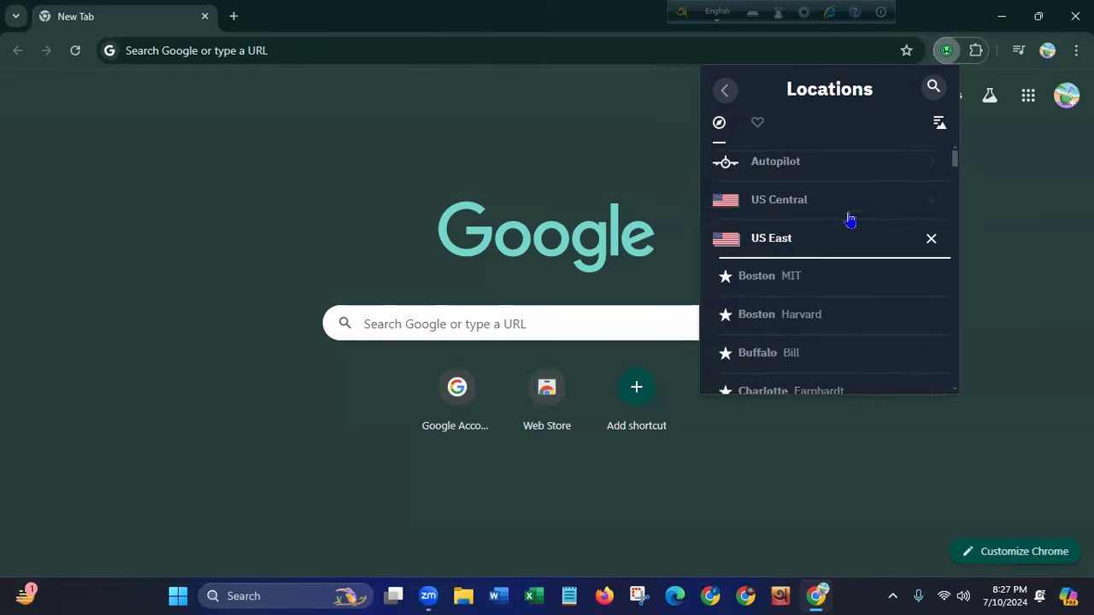
pyautogui.moveTo(958, 175); pyautogui.dragTo(958, 201)
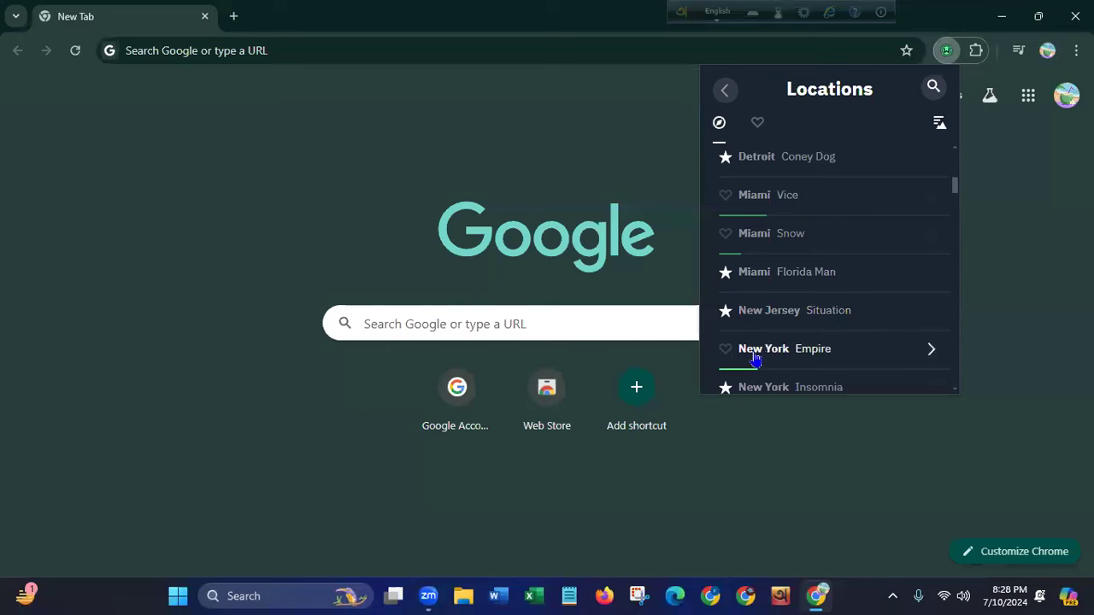
pyautogui.click(807, 359)
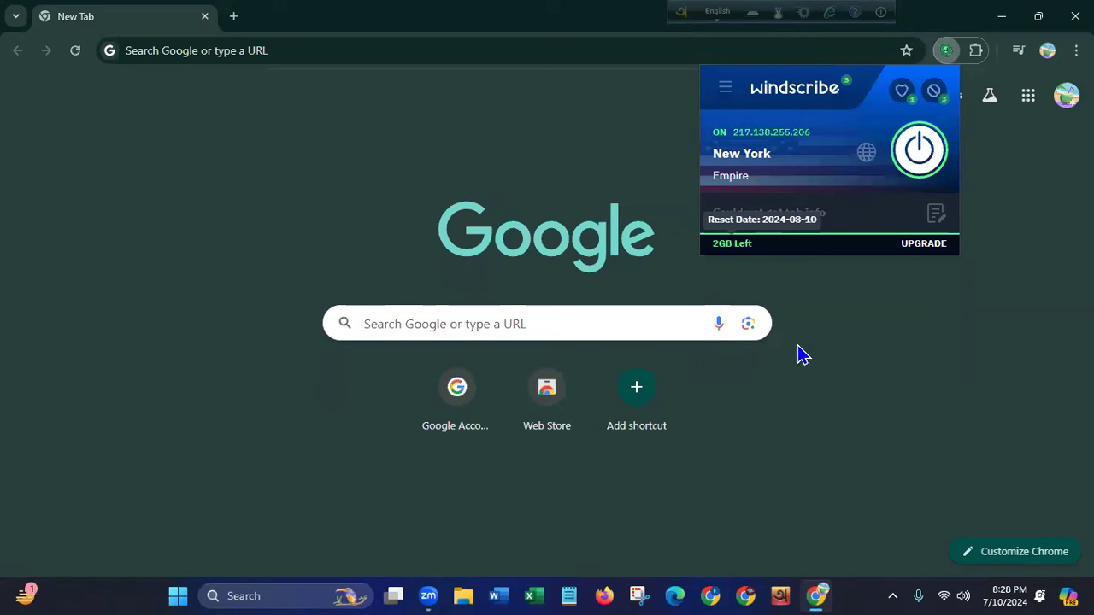
pyautogui.click(843, 364)
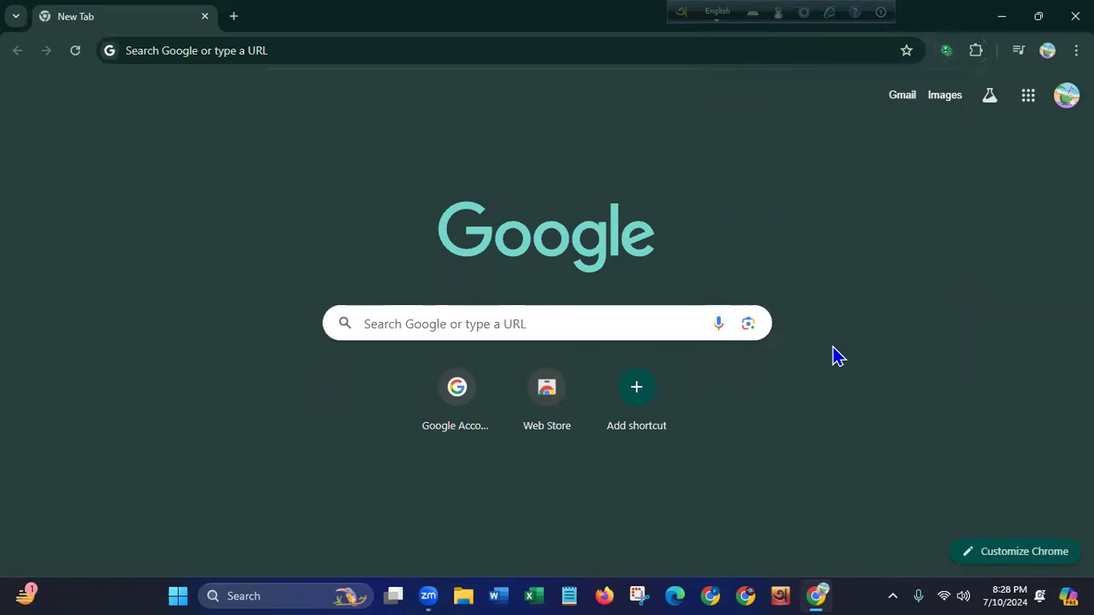
# - Search 'pinterest' from the address bar, open pinterest.com, and dismiss the Google sign-in prompt
pyautogui.click(297, 51)
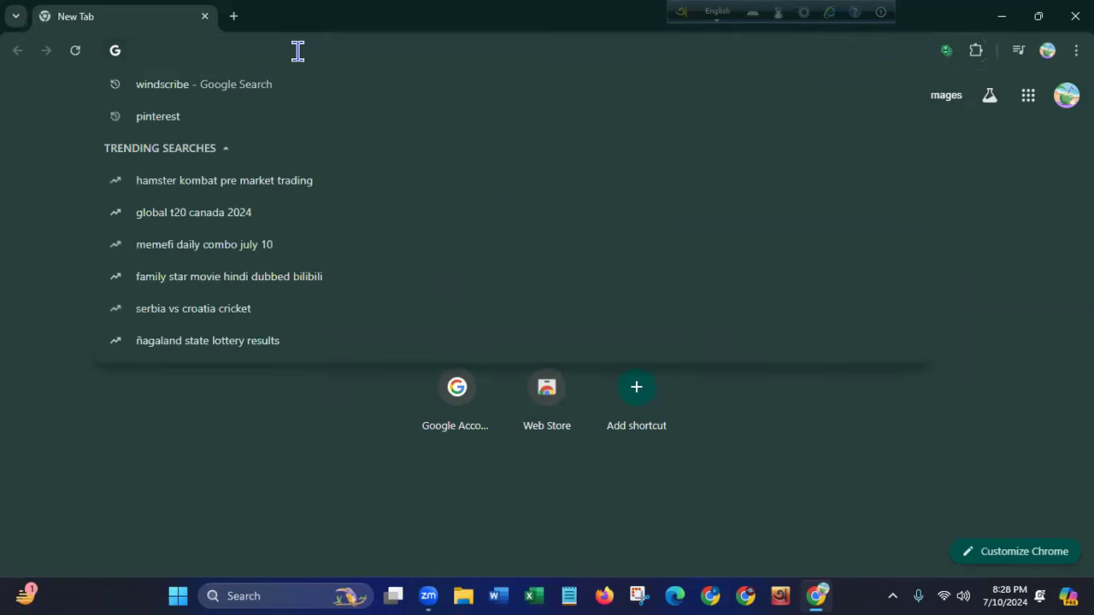
pyautogui.write('pinter')
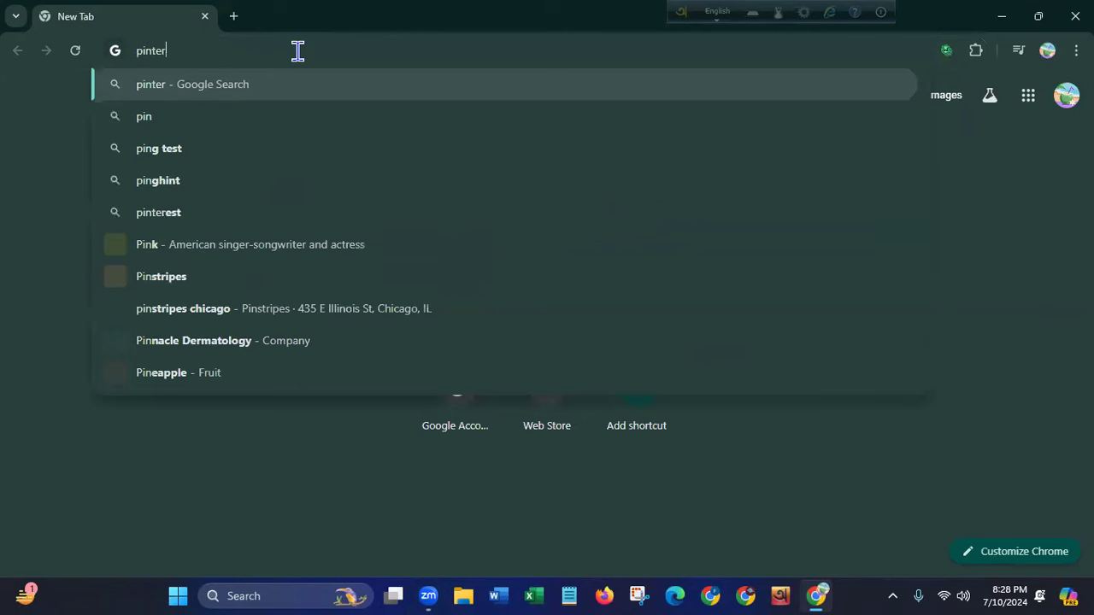
pyautogui.write('est')
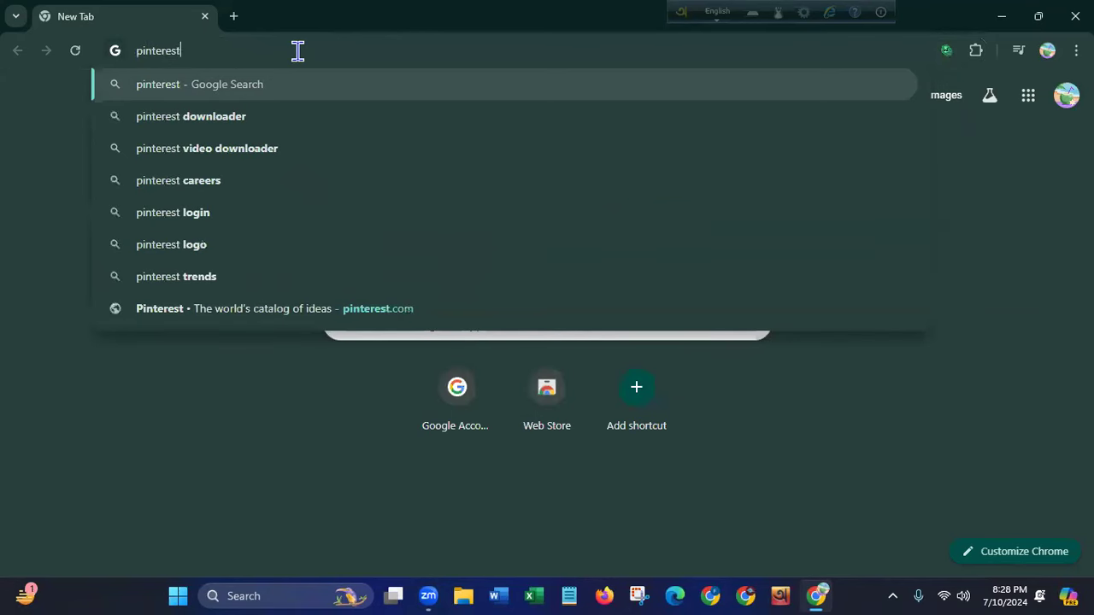
pyautogui.press('Return')
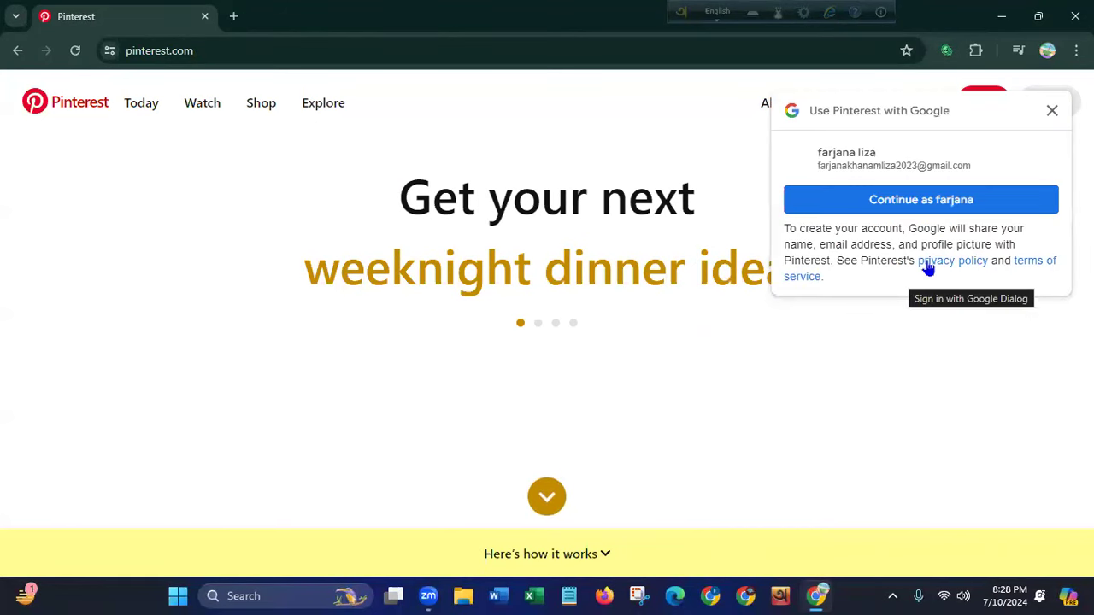
pyautogui.click(1052, 112)
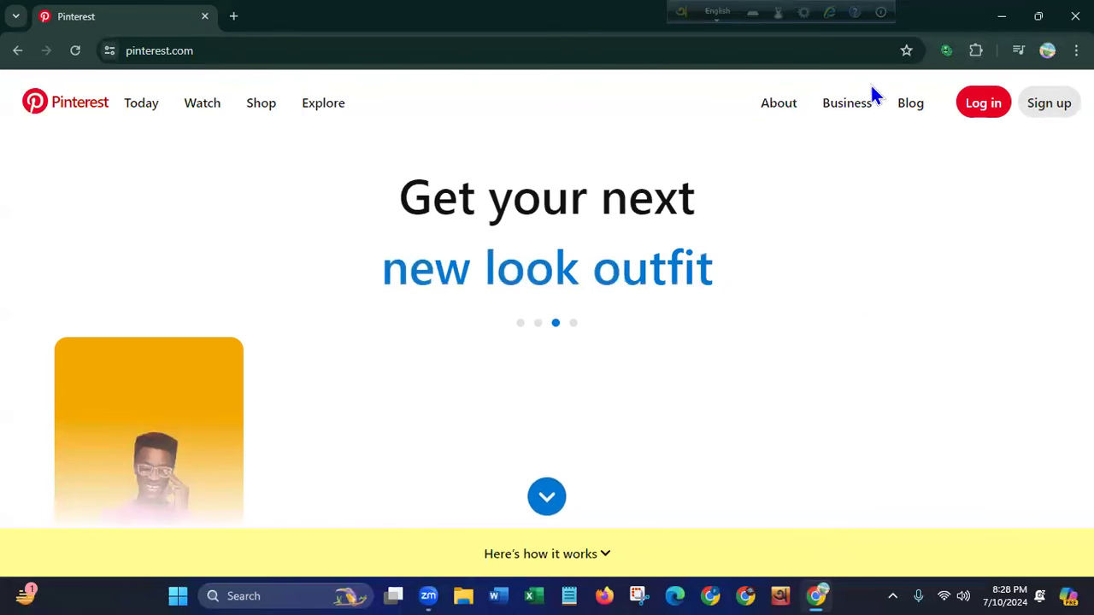
# - Disconnect the Windscribe VPN, close Chrome, and refresh the Windows desktop
pyautogui.click(944, 51)
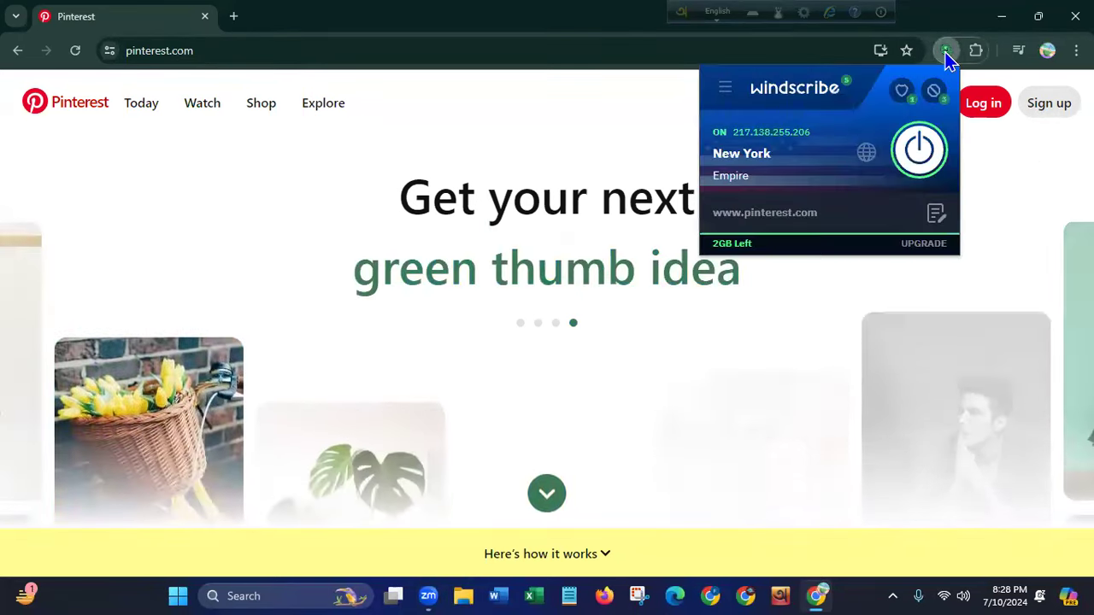
pyautogui.click(923, 149)
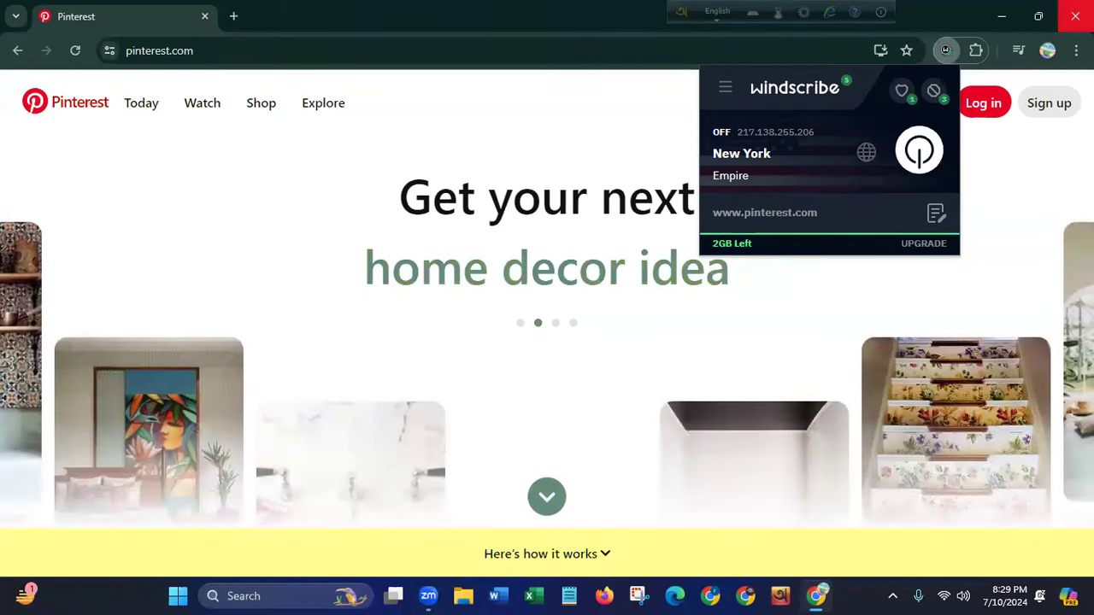
pyautogui.click(1075, 16)
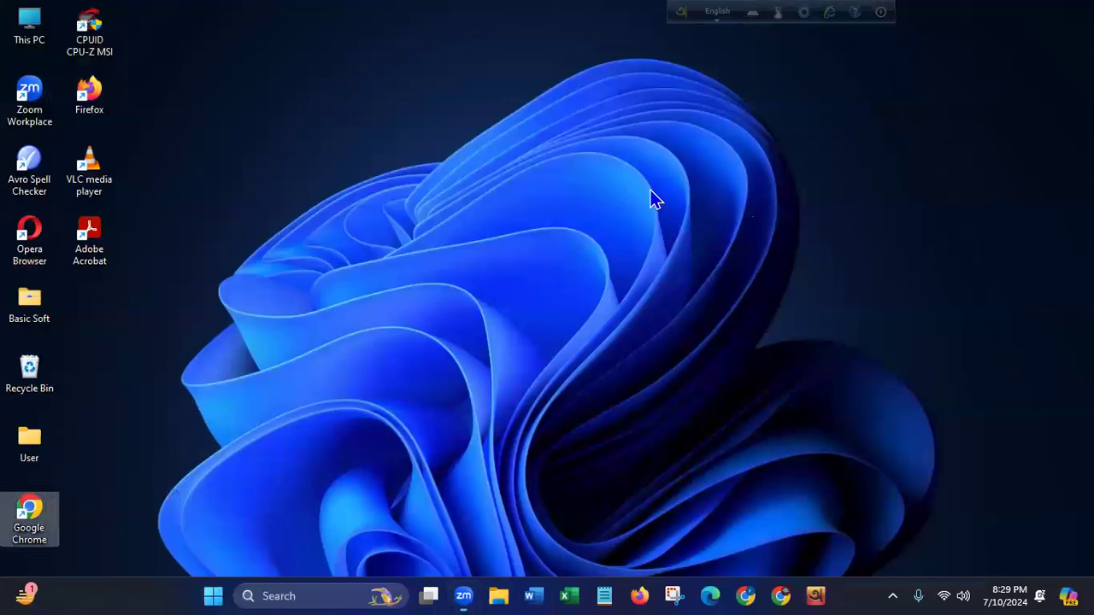
pyautogui.rightClick(650, 190)
pyautogui.click(669, 257)
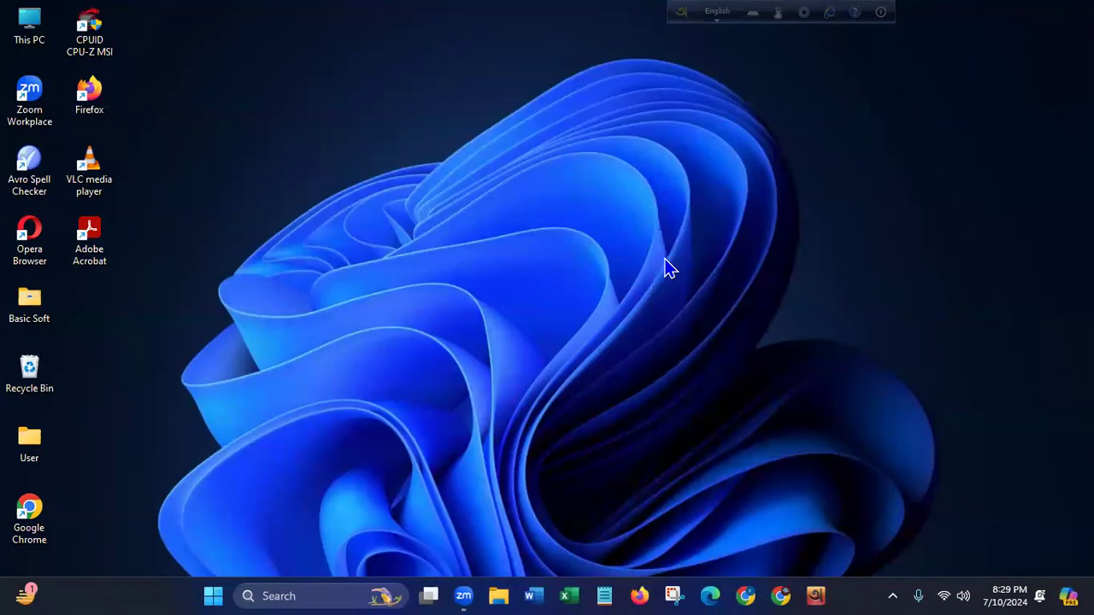